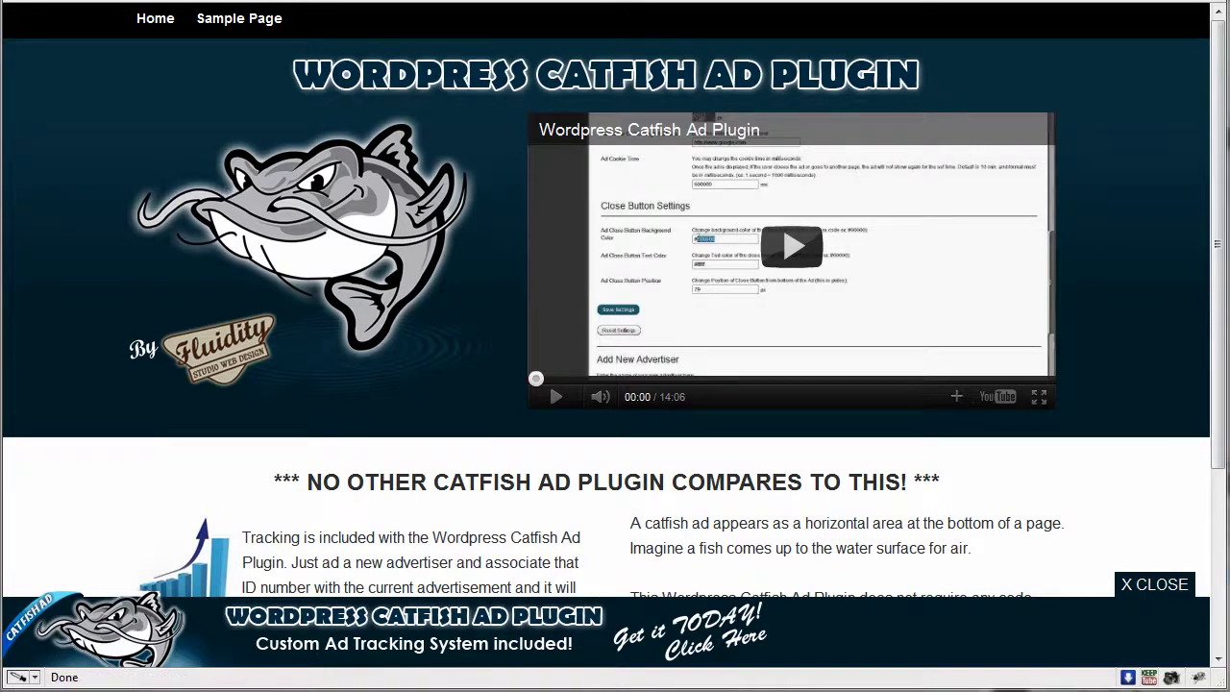
Reload the site and dismiss the catfish ad banner to show it returns after reloading
key(F5)
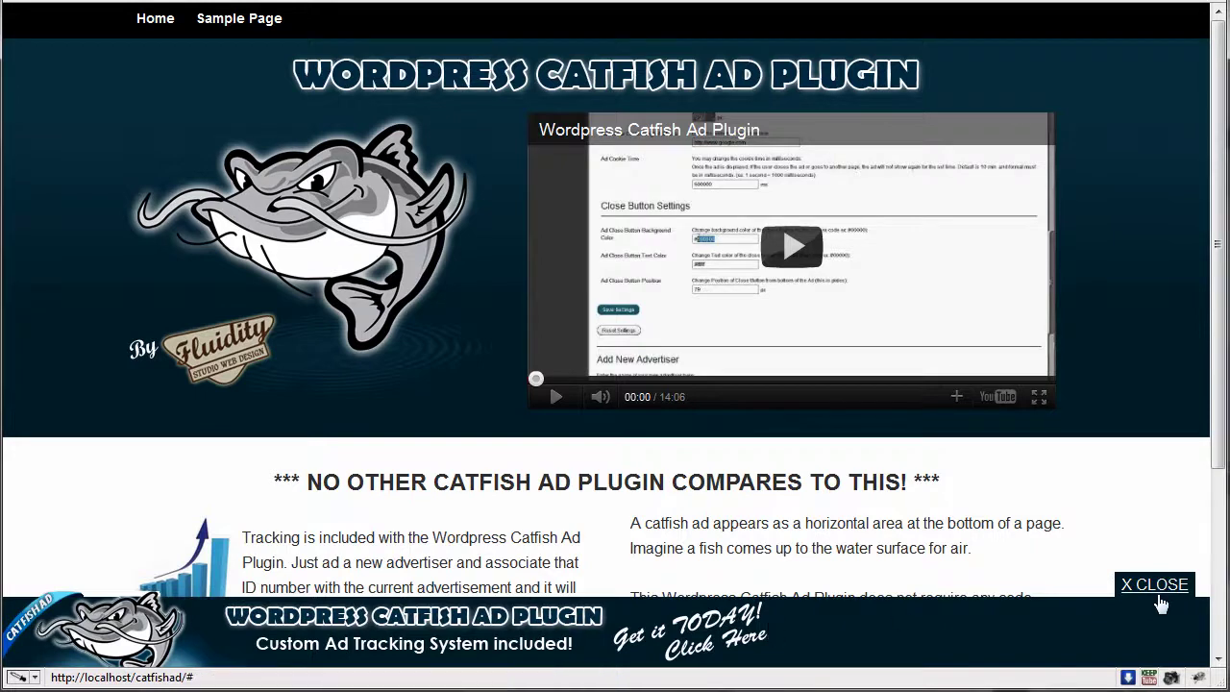
click(1156, 588)
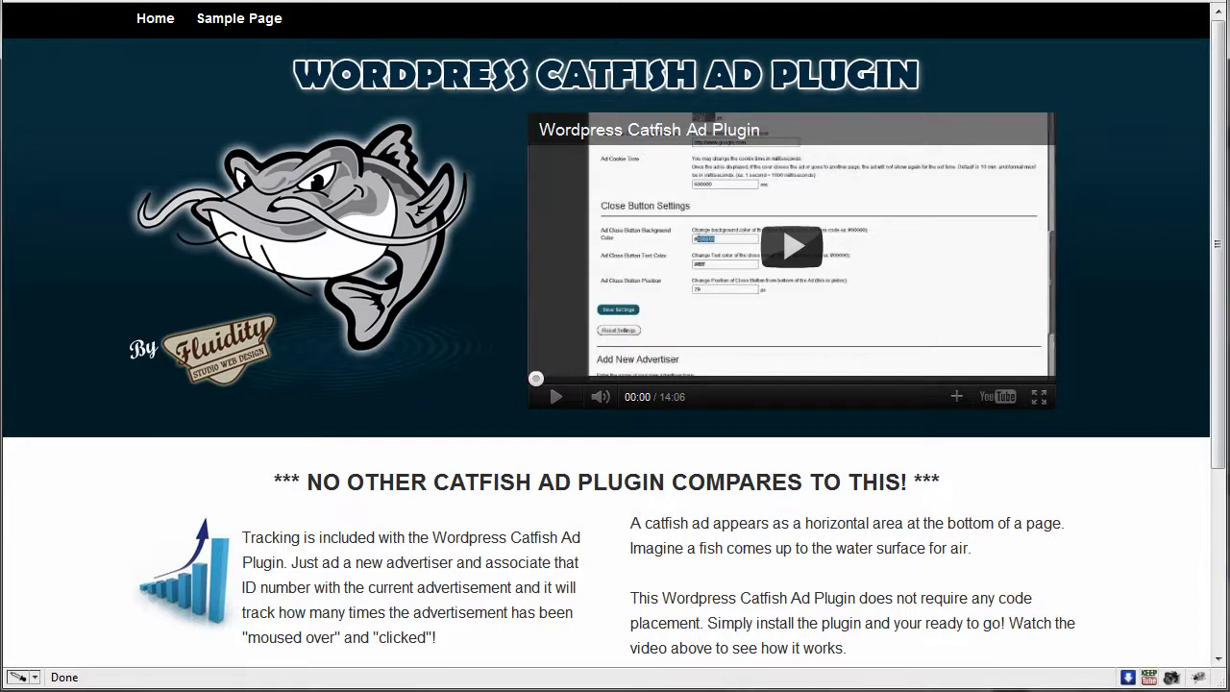
key(F5)
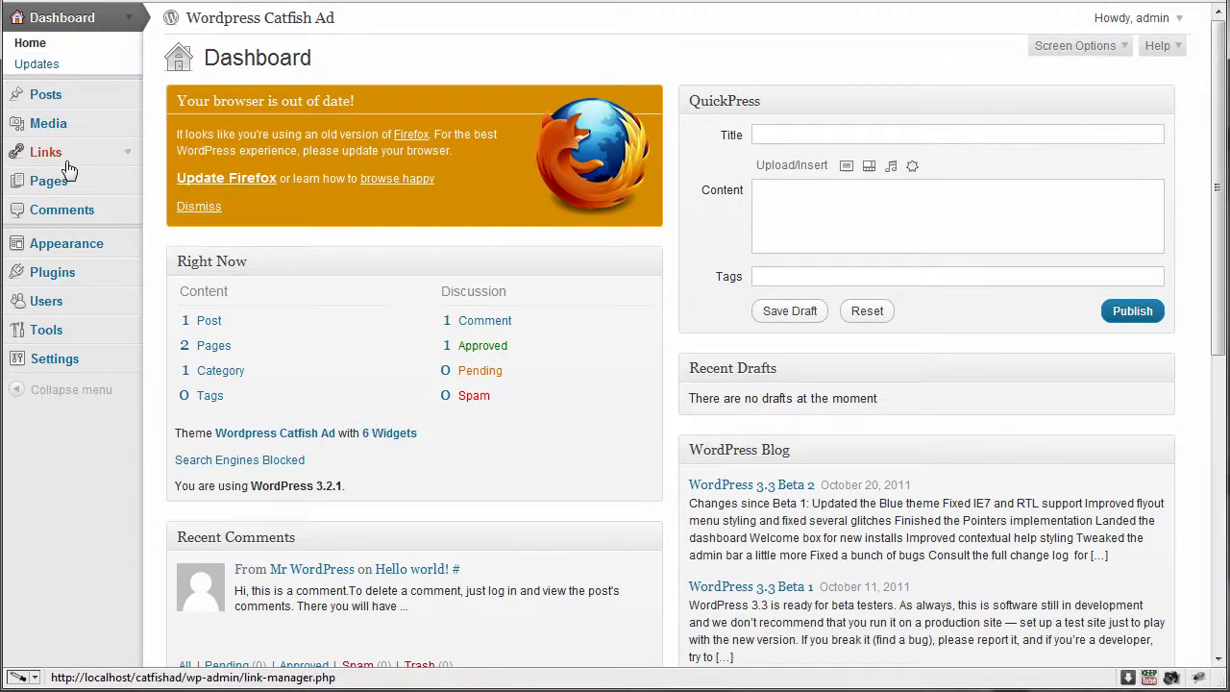
Choose the catfishad1.zip file for upload under Plugins > Add New > Upload
click(112, 287)
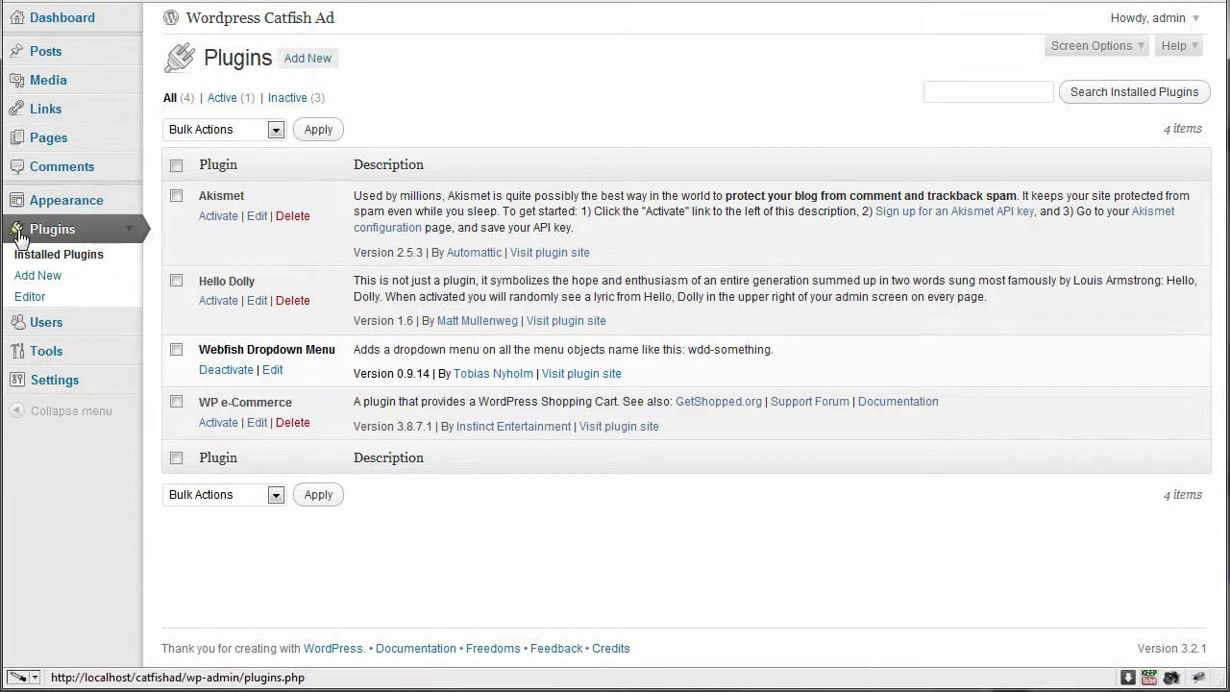
click(41, 275)
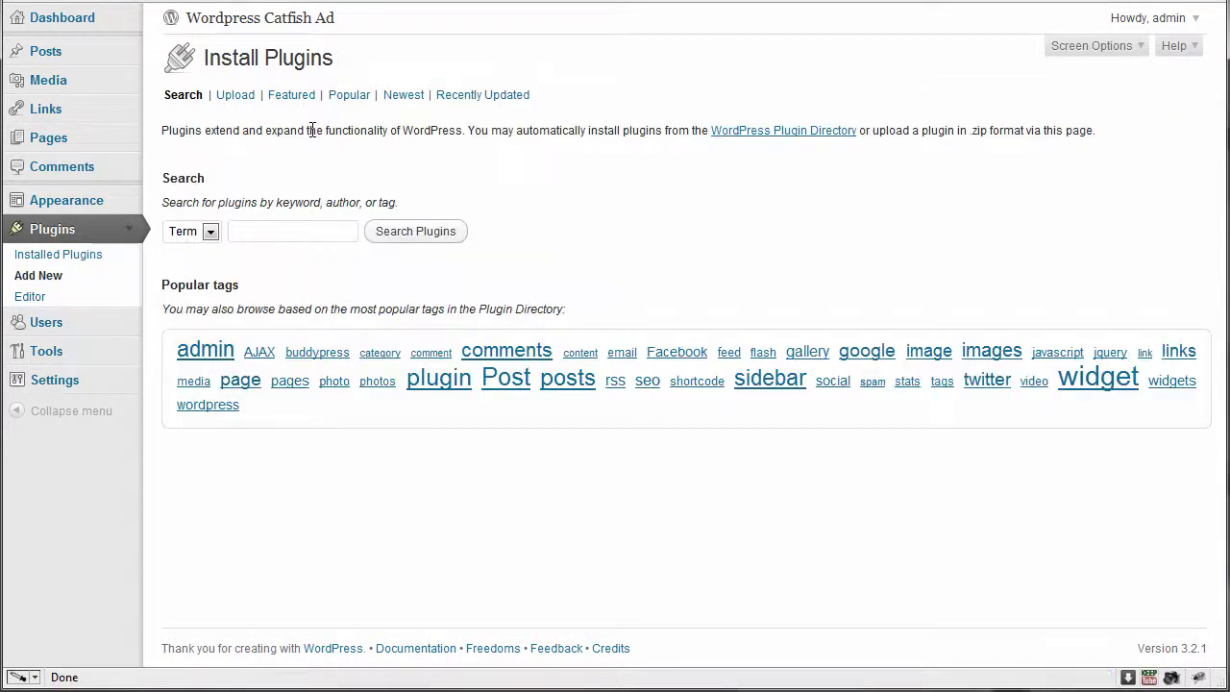
click(239, 97)
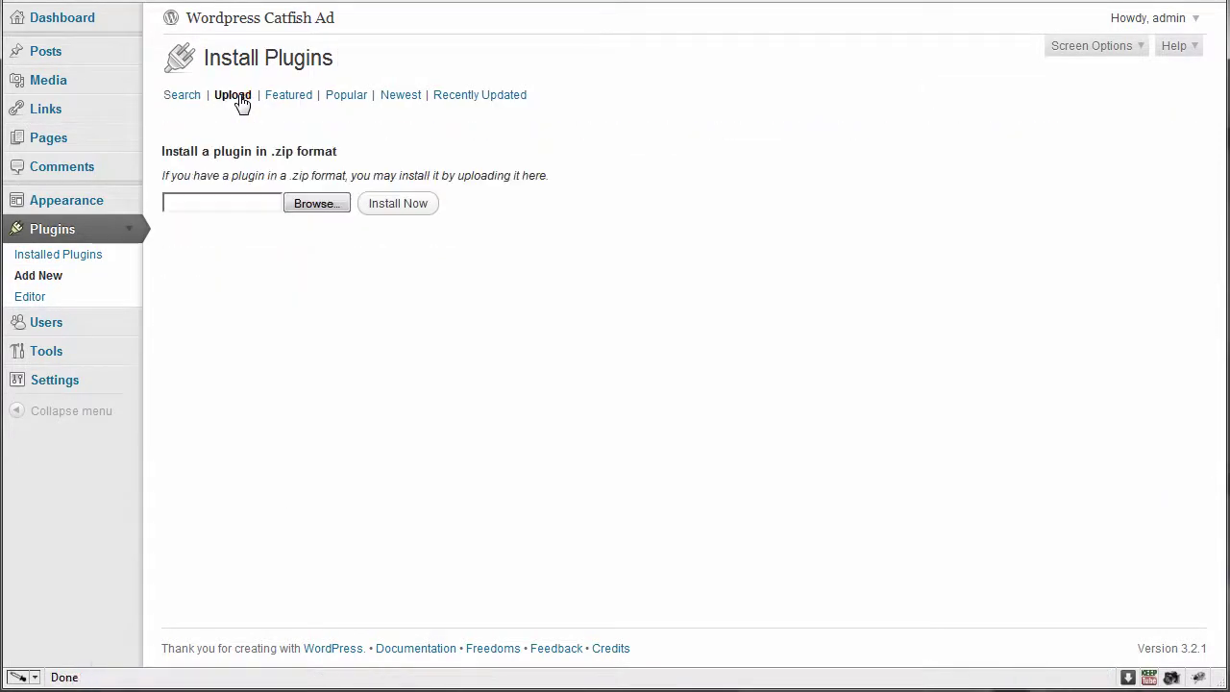
click(312, 210)
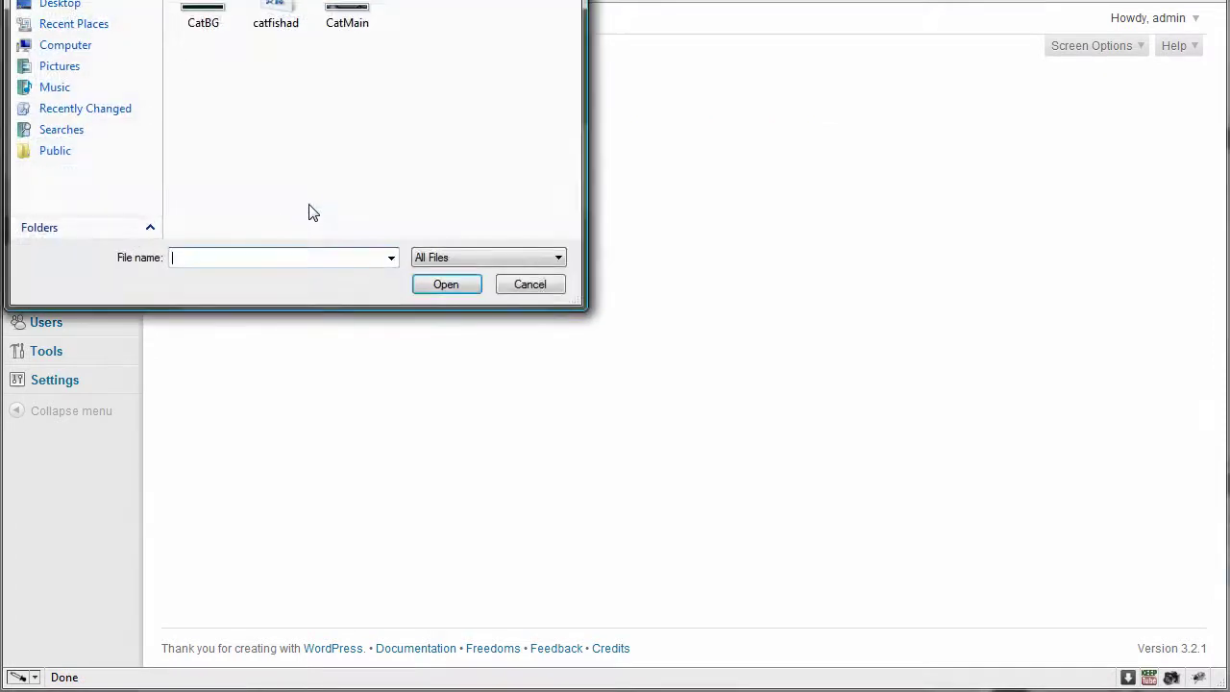
click(285, 24)
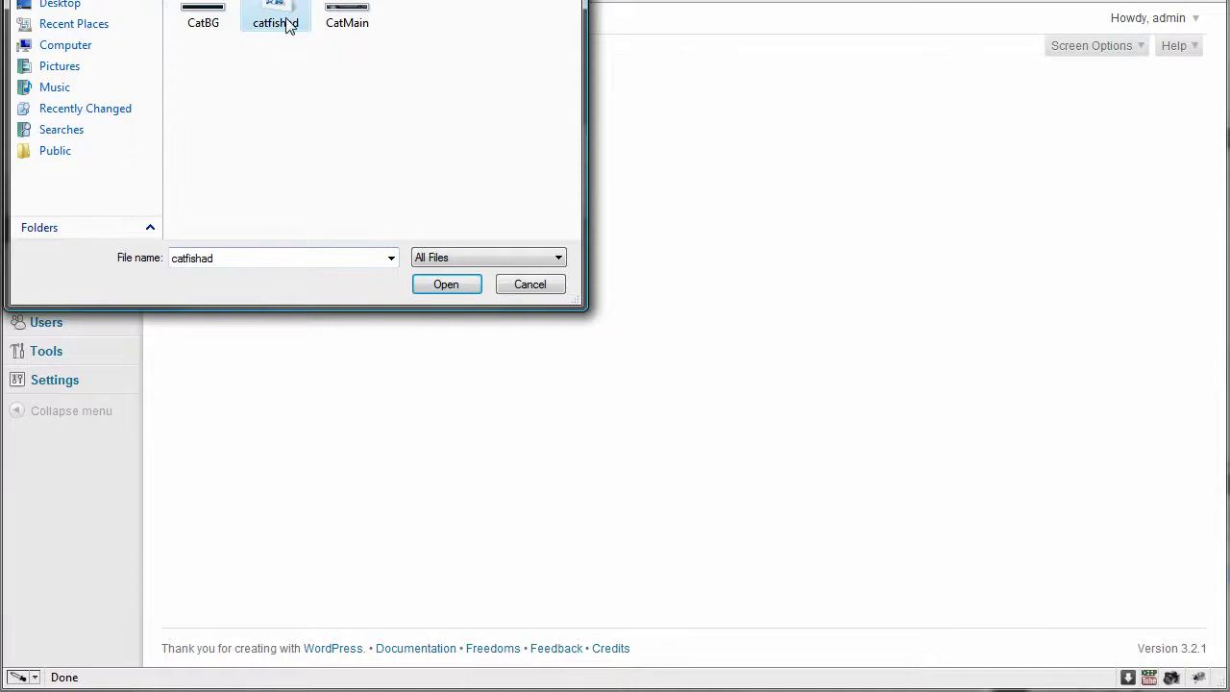
click(442, 285)
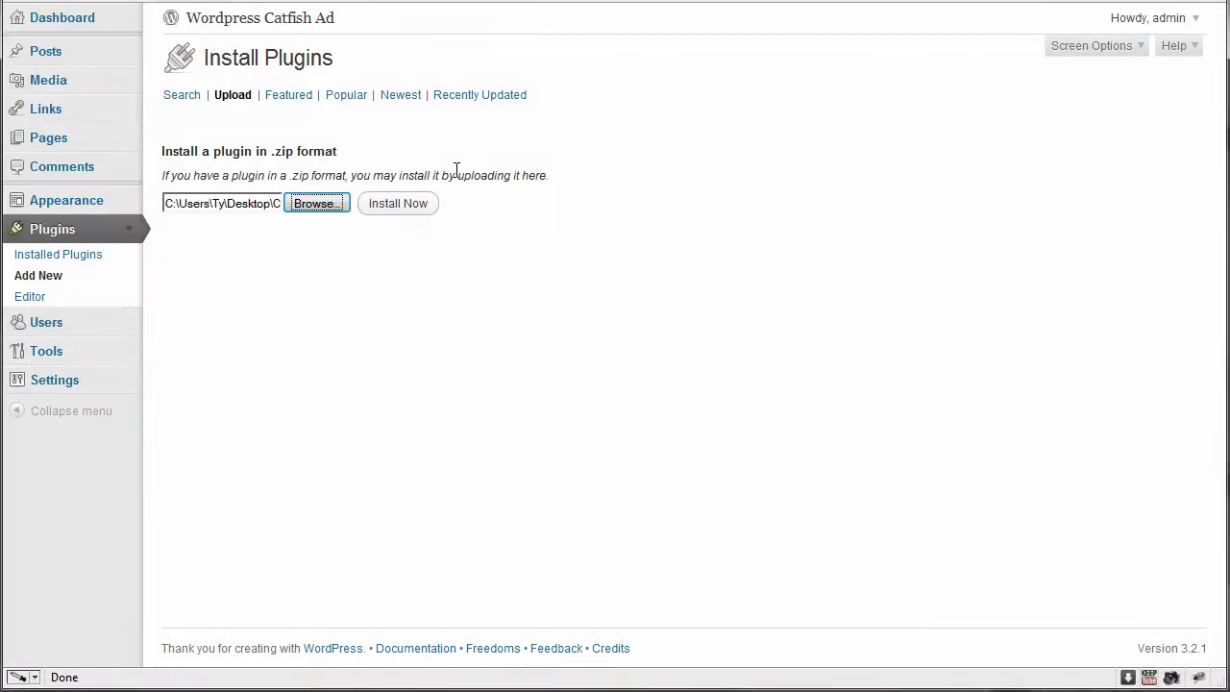
Install and activate the Catfish Advertisement plugin
click(405, 211)
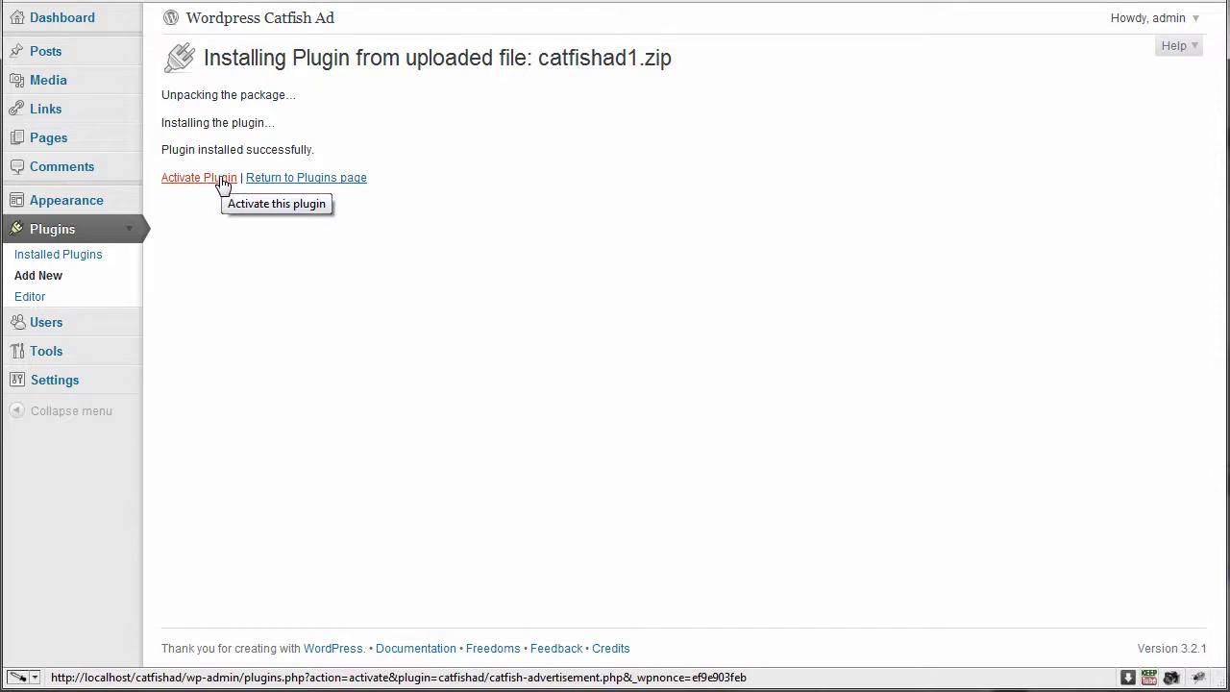
click(222, 184)
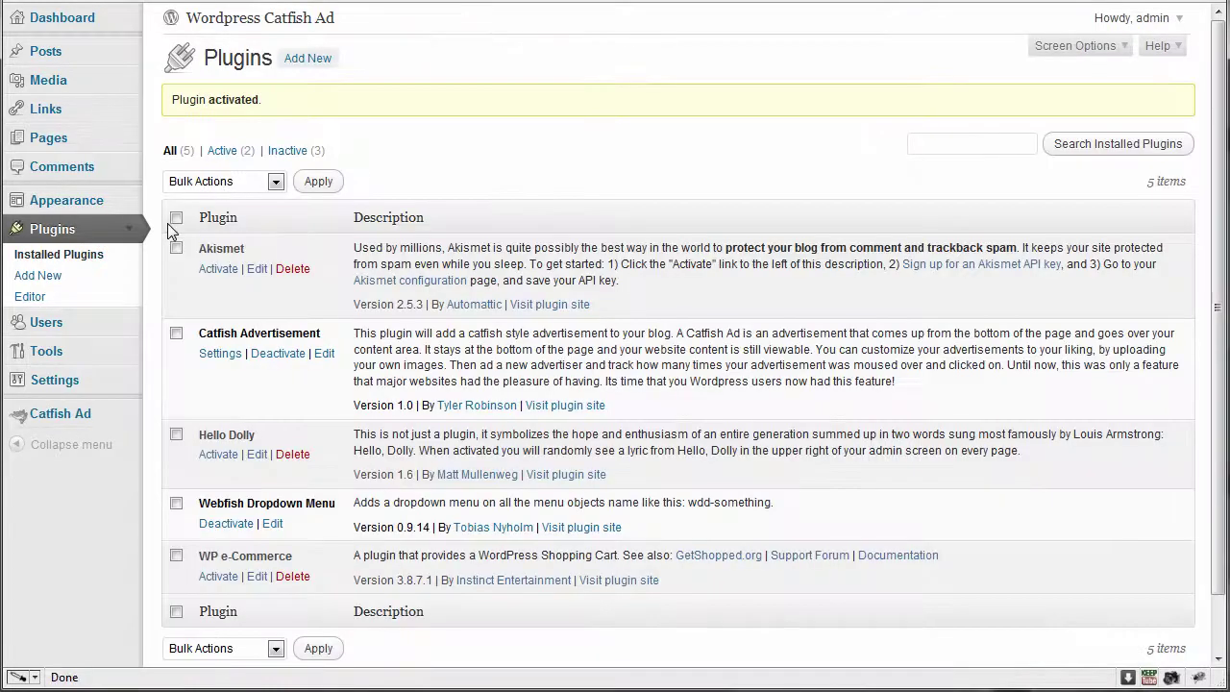
click(129, 230)
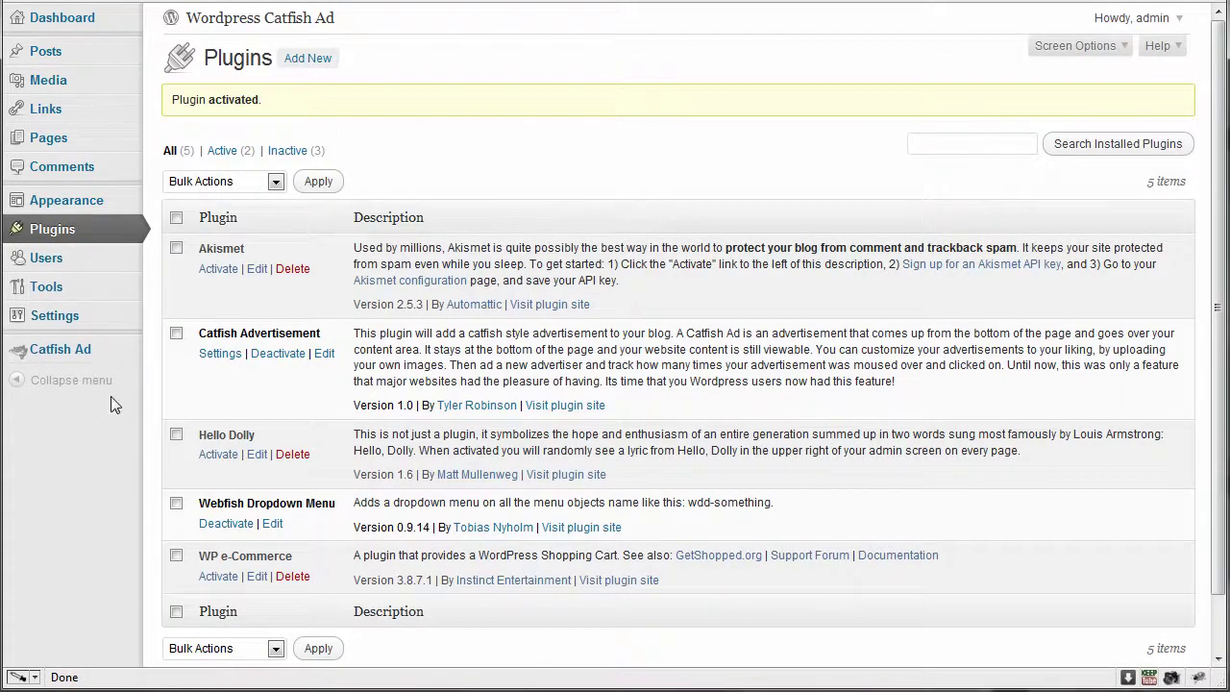
Open the Catfish Ad settings page and highlight the note that images must be GIF
click(67, 350)
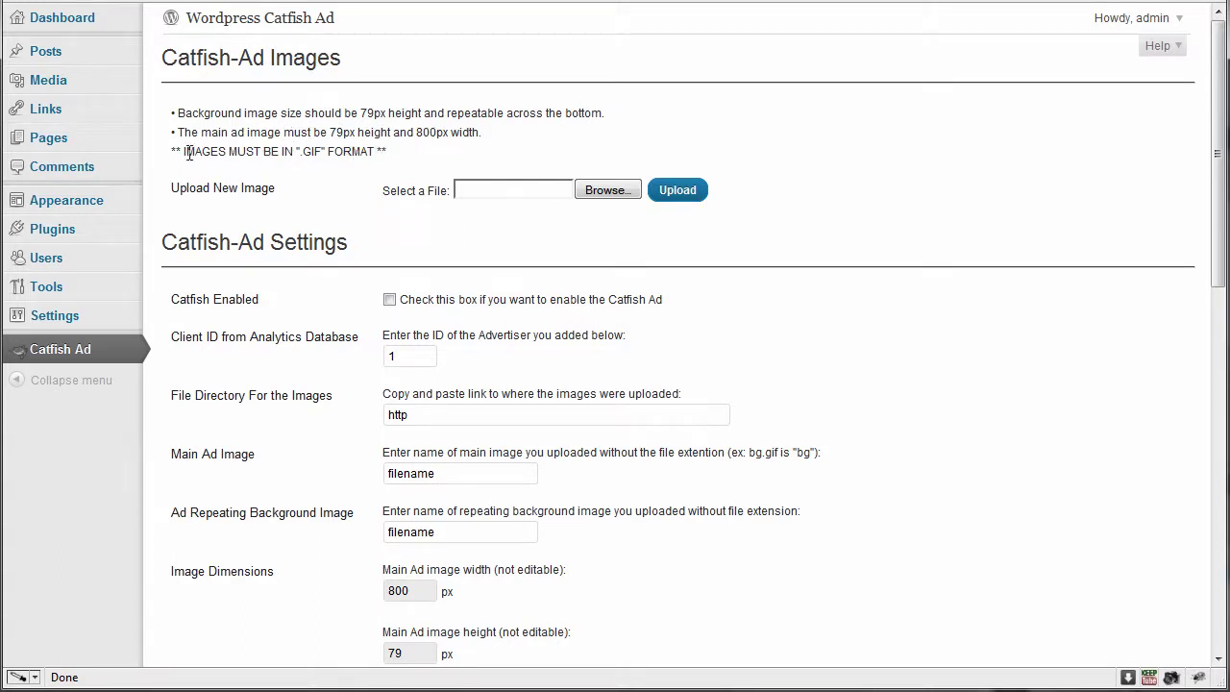
drag(180, 158, 380, 154)
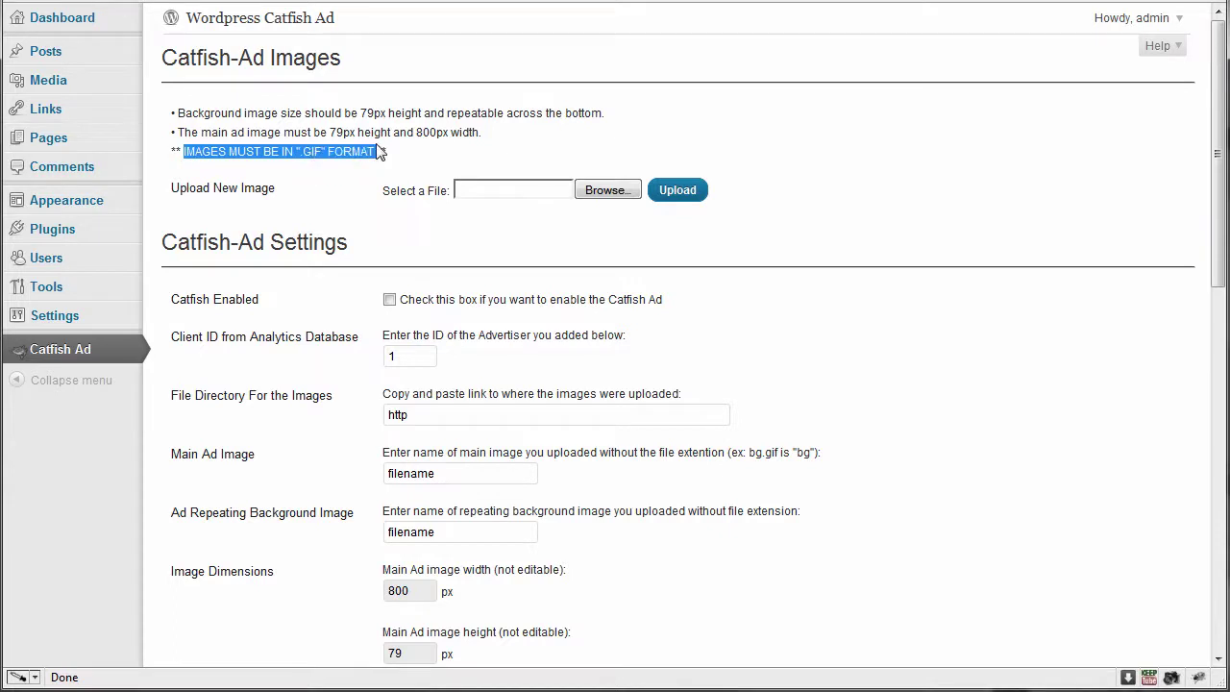
click(379, 153)
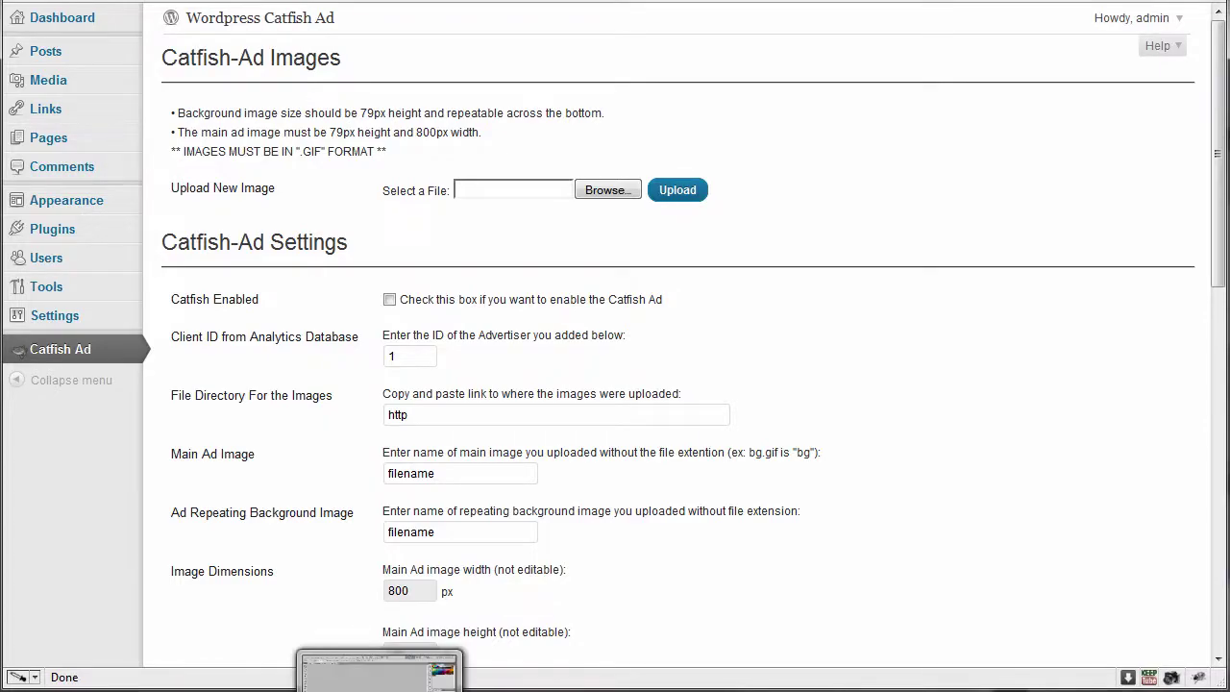
click(363, 673)
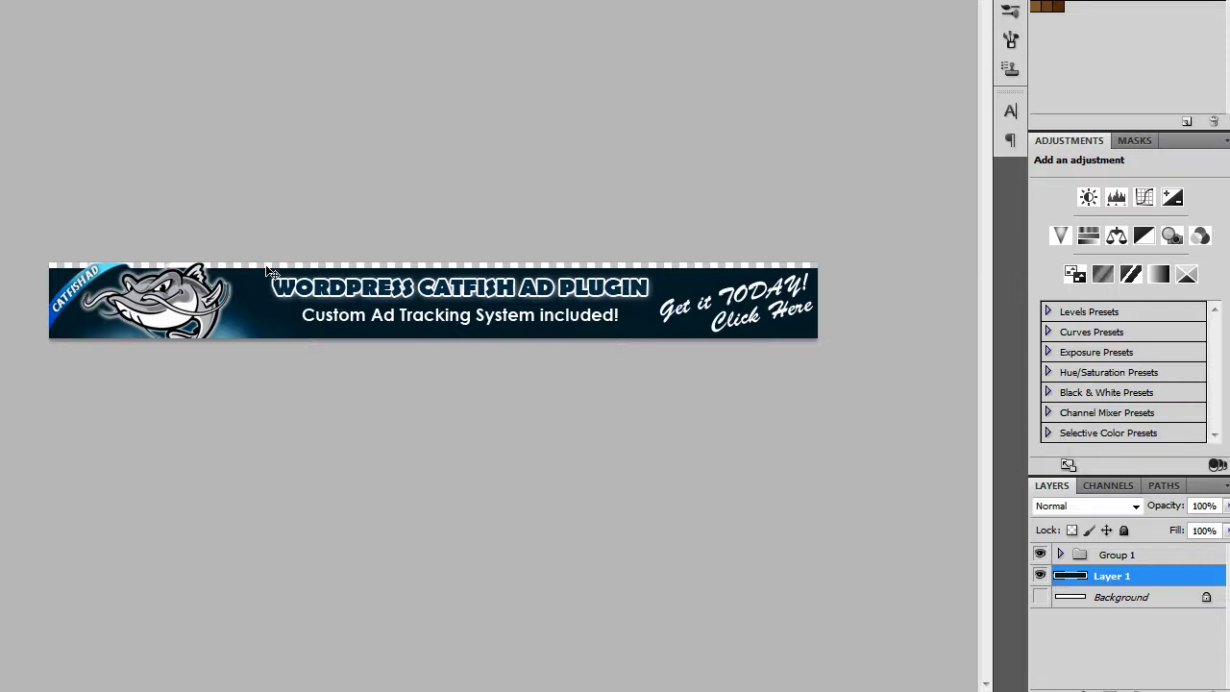
click(1039, 597)
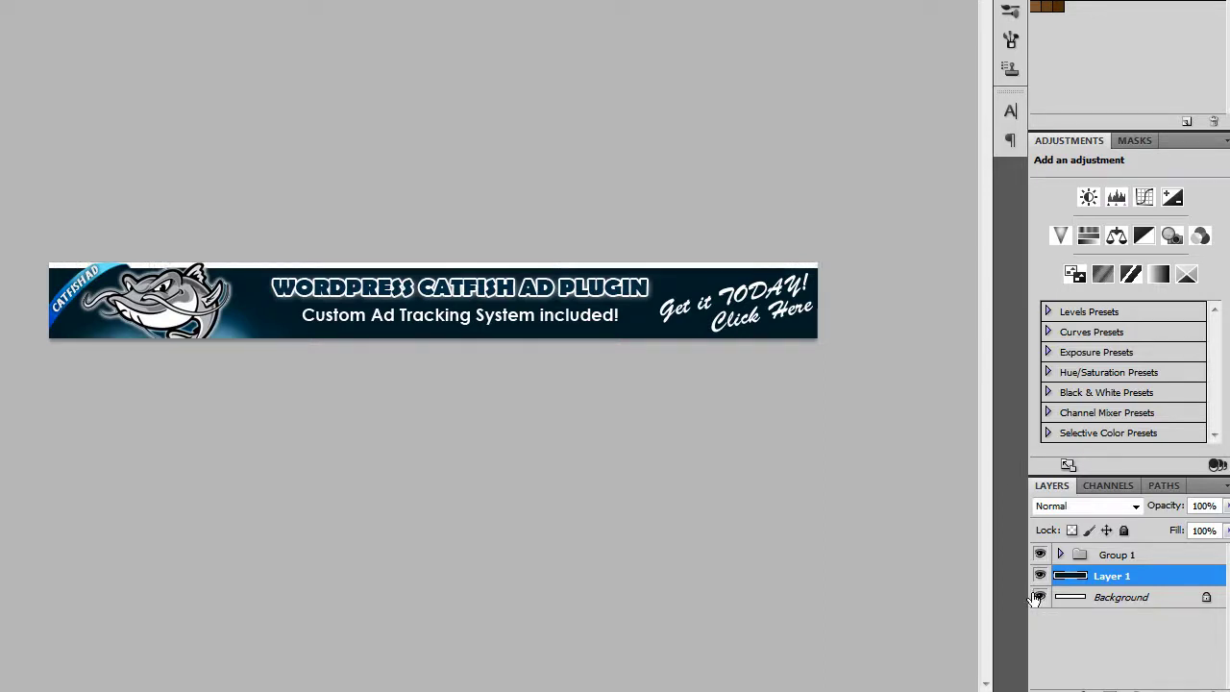
click(1040, 598)
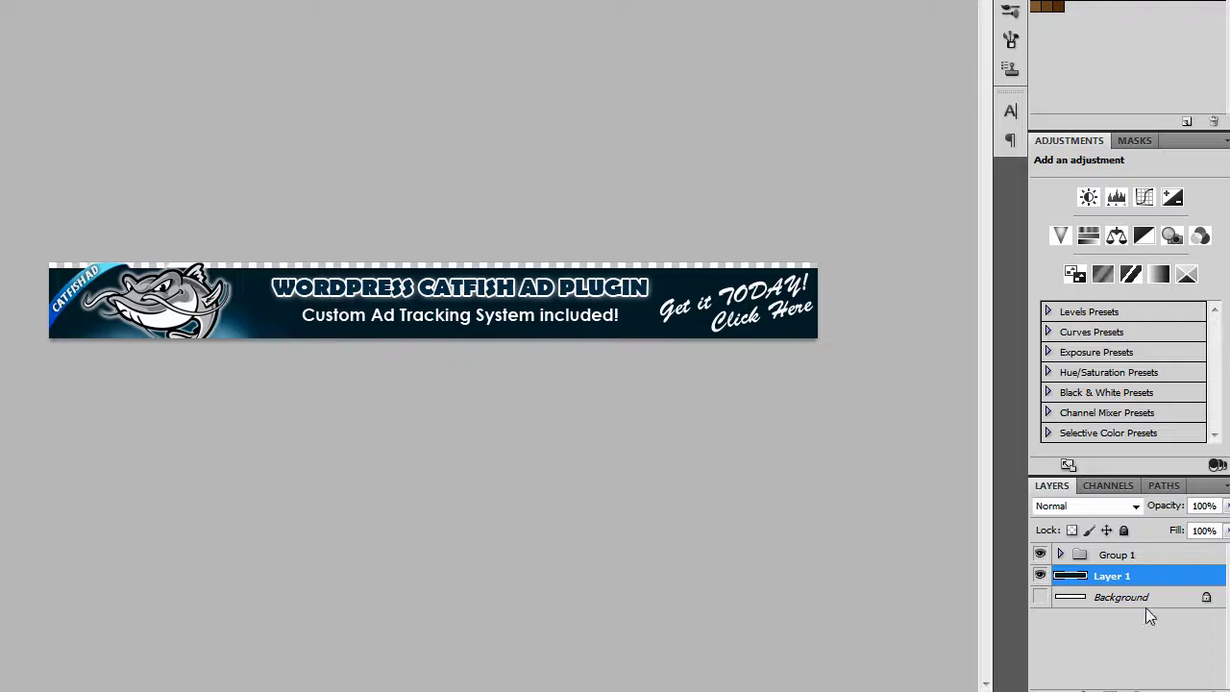
click(1040, 555)
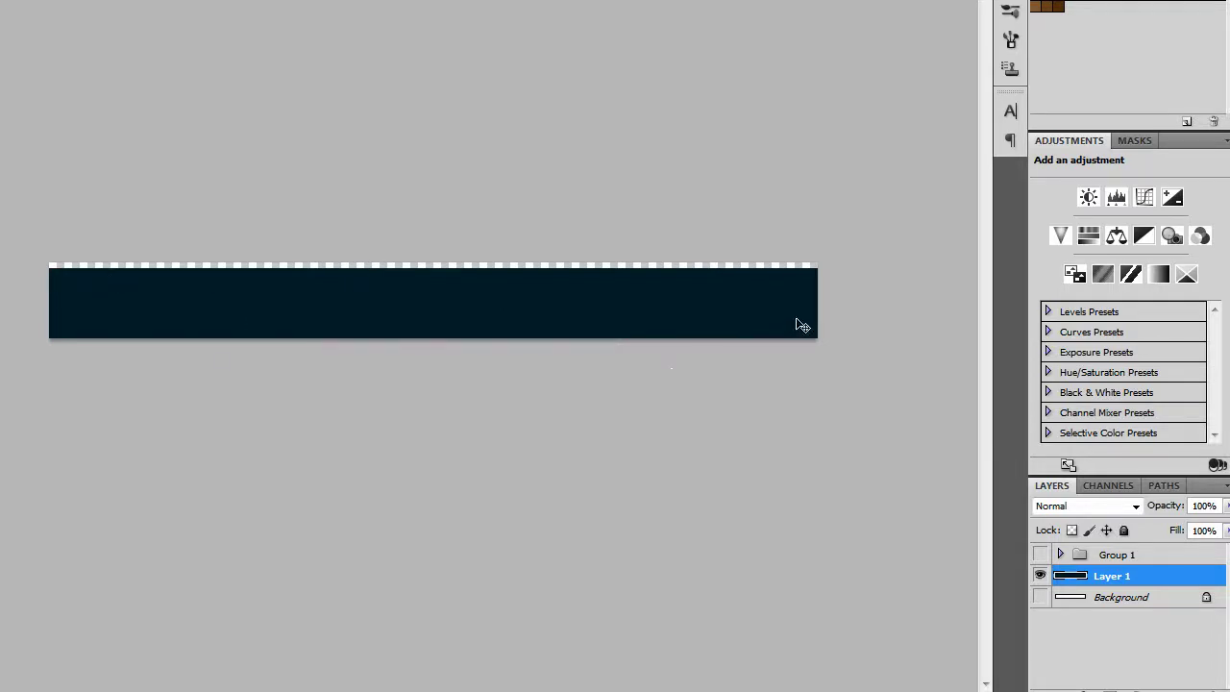
click(1040, 556)
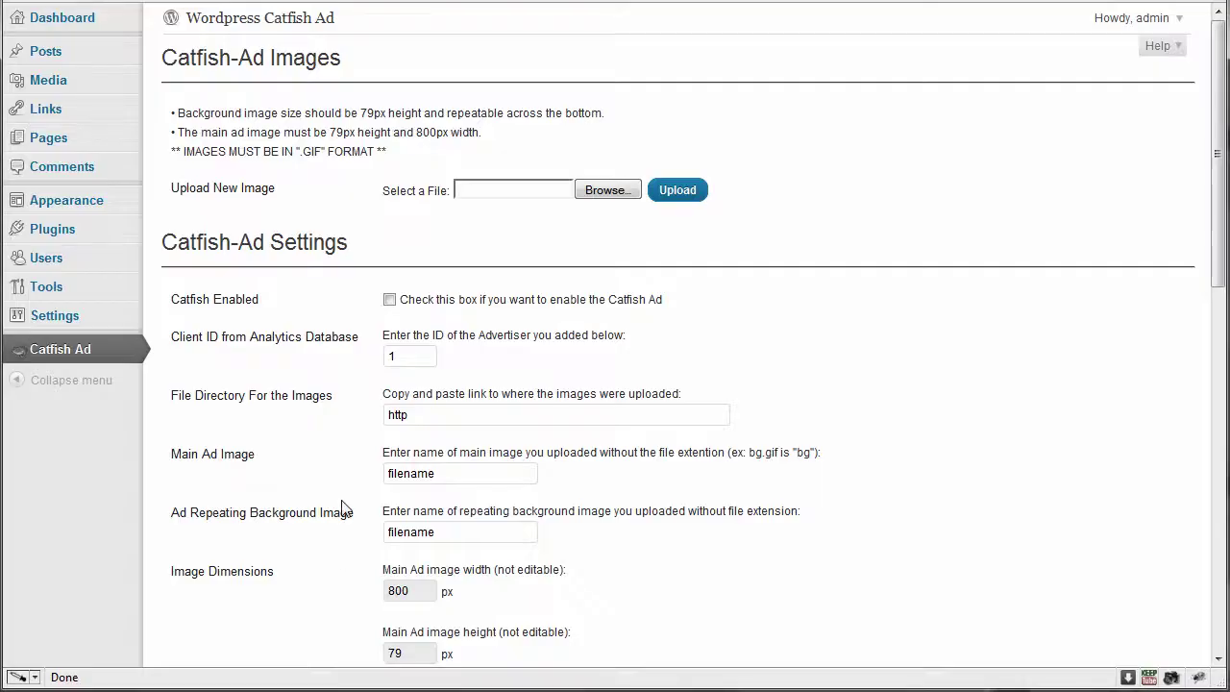
Upload CatBG.gif and then CatMain.gif, and highlight the CatMain.gif image URL
click(598, 190)
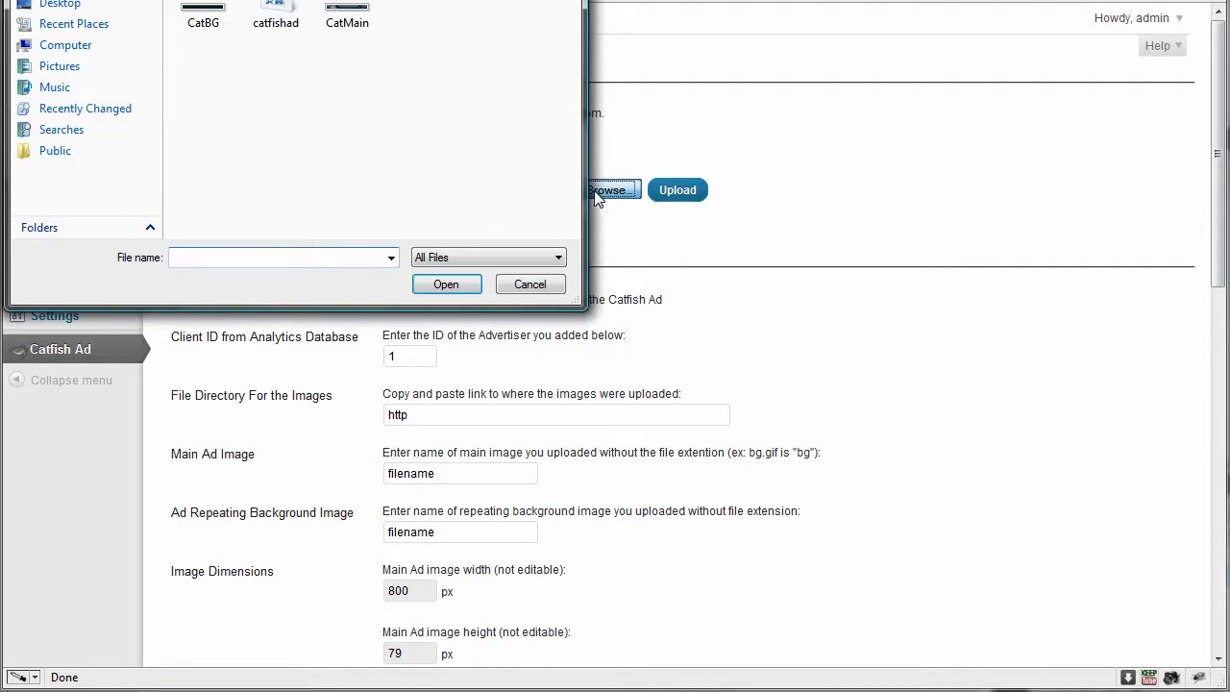
double_click(206, 19)
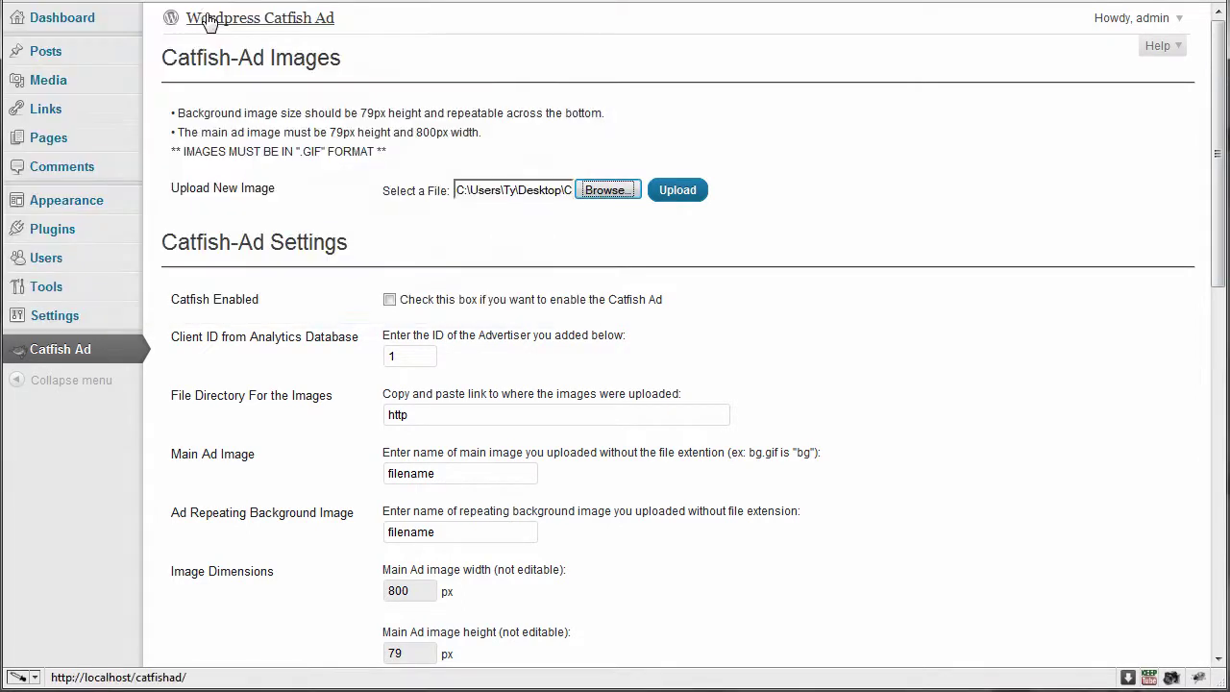
click(689, 197)
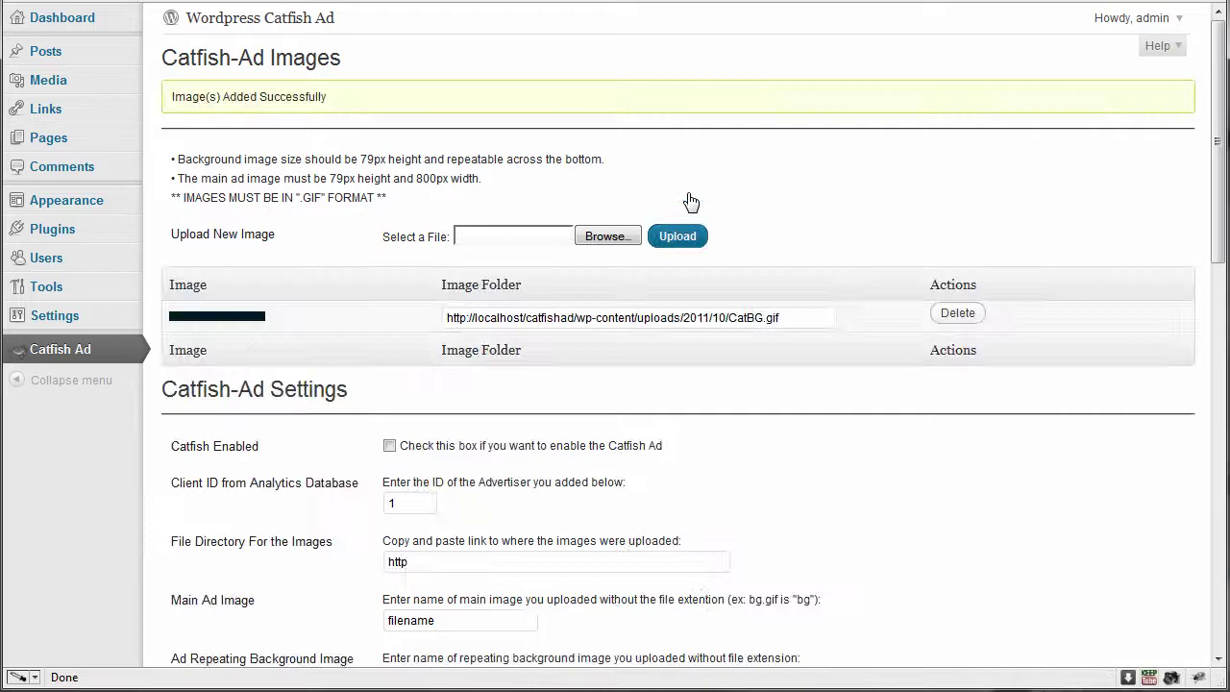
click(631, 238)
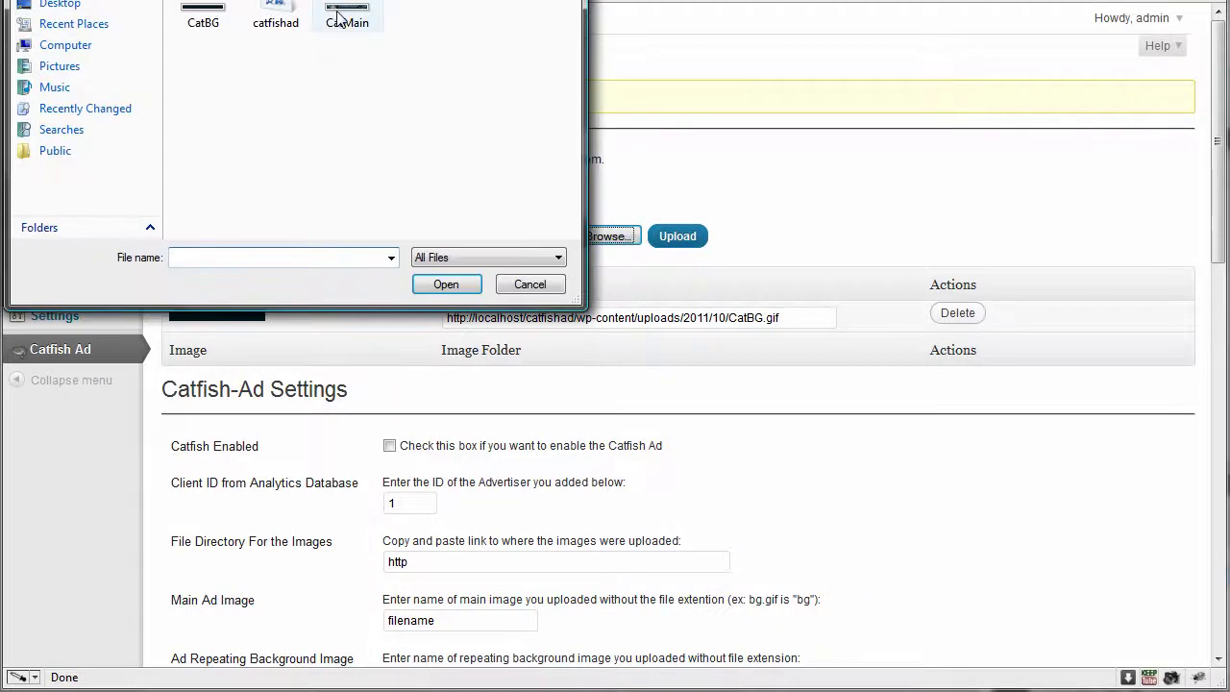
double_click(343, 19)
click(676, 236)
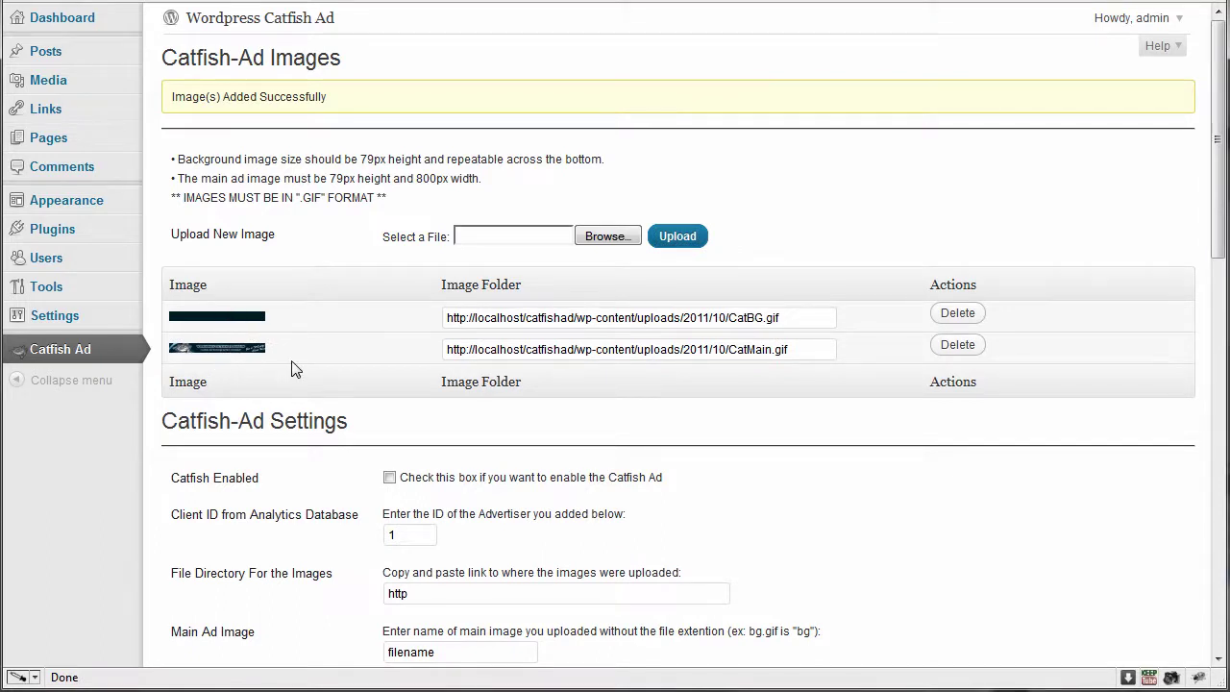
drag(808, 348, 404, 327)
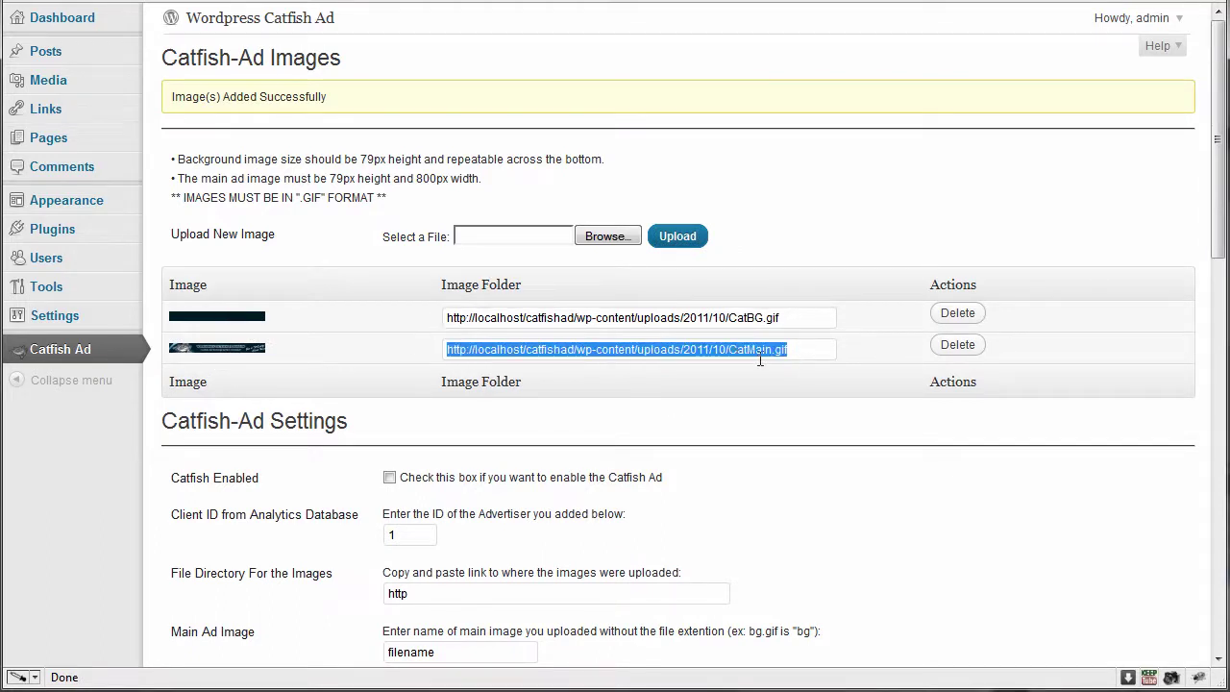
click(814, 352)
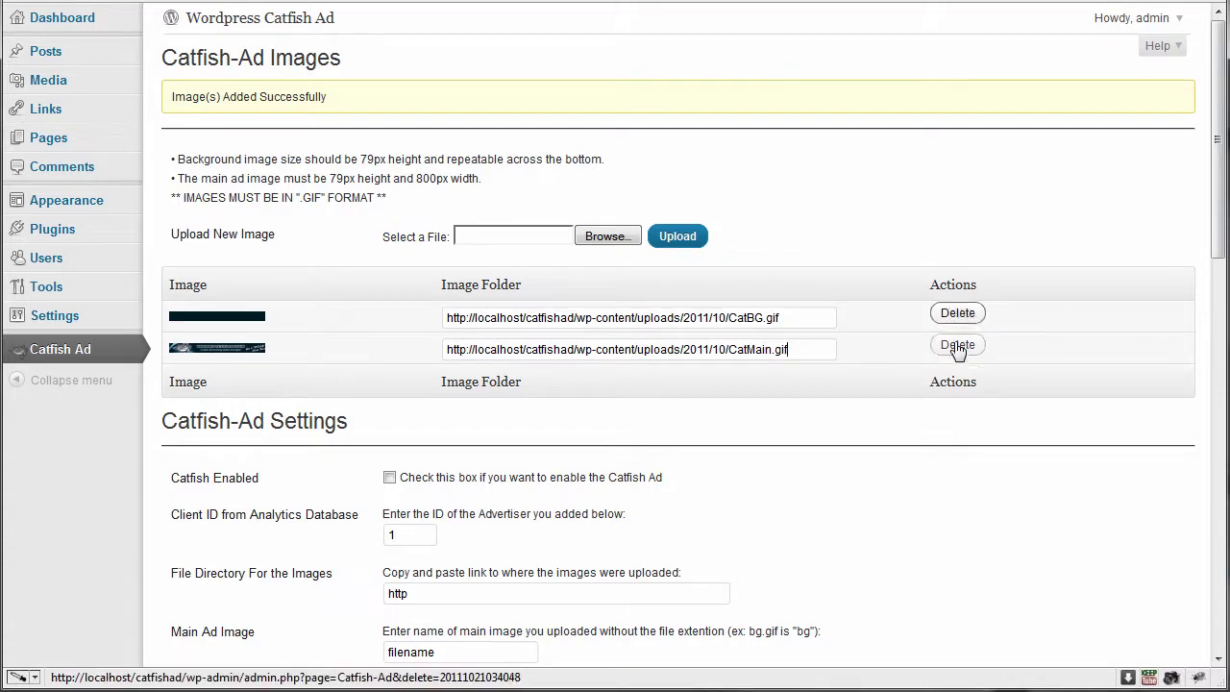
scroll(873, 232, down, 1)
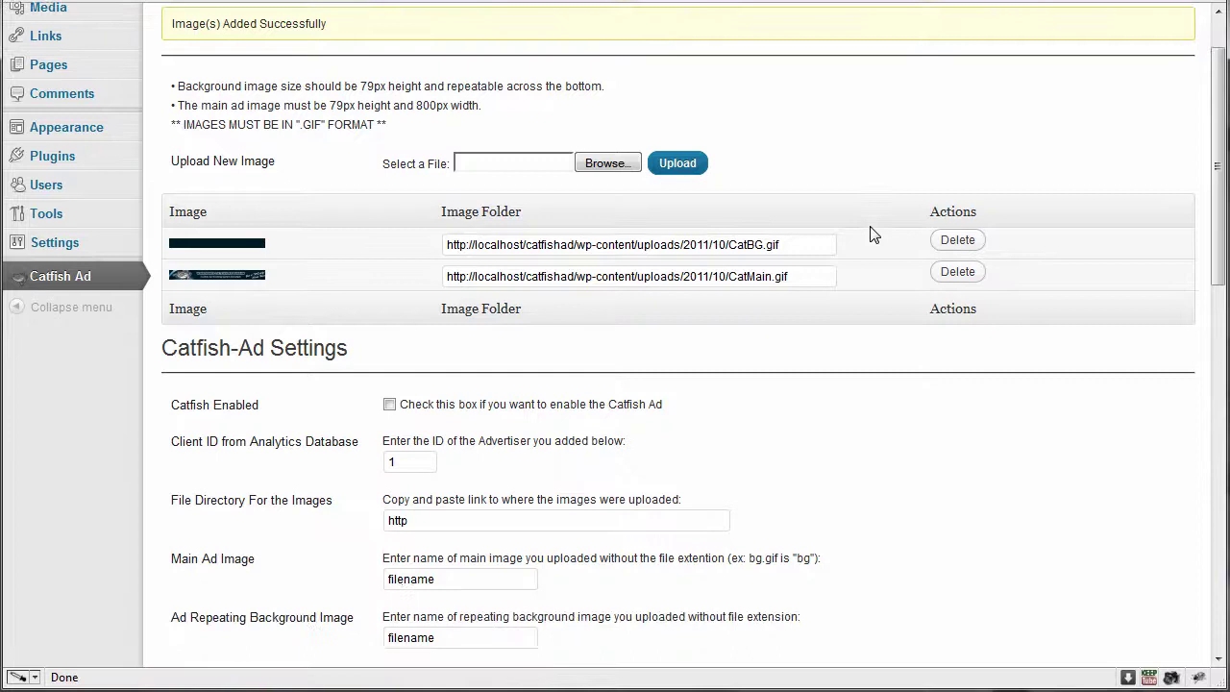
Scroll down to the advertiser settings and set the Client ID to 1
scroll(873, 233, down, 1)
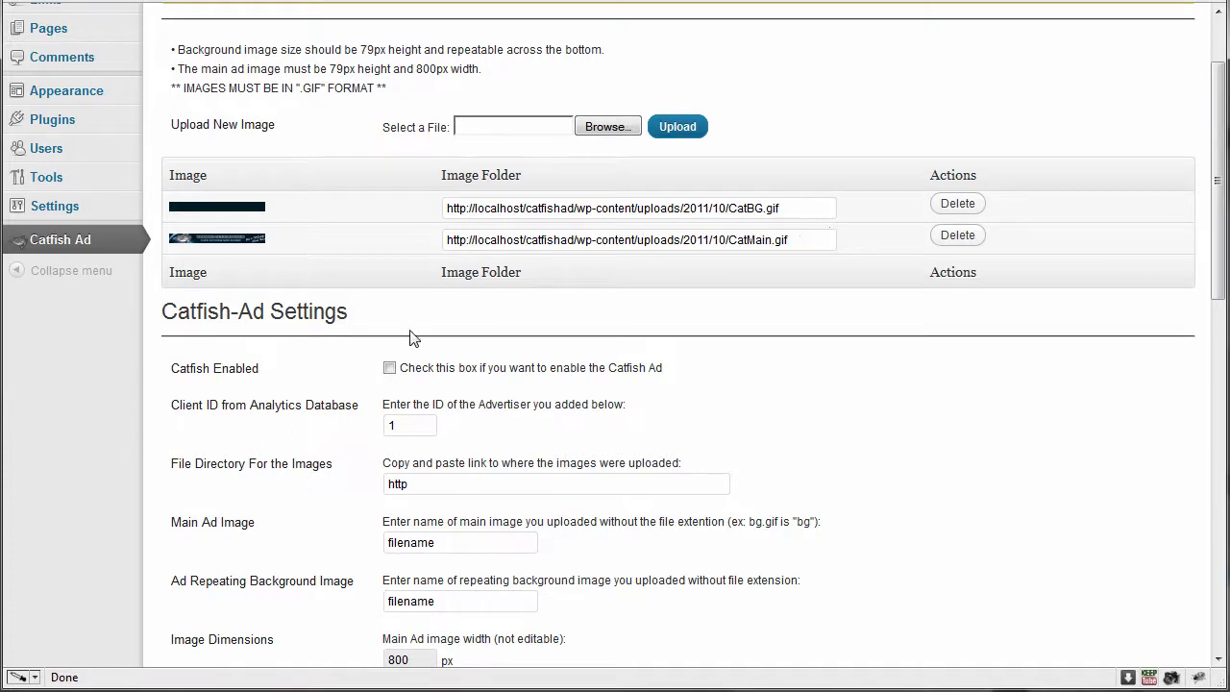
scroll(312, 313, down, 2)
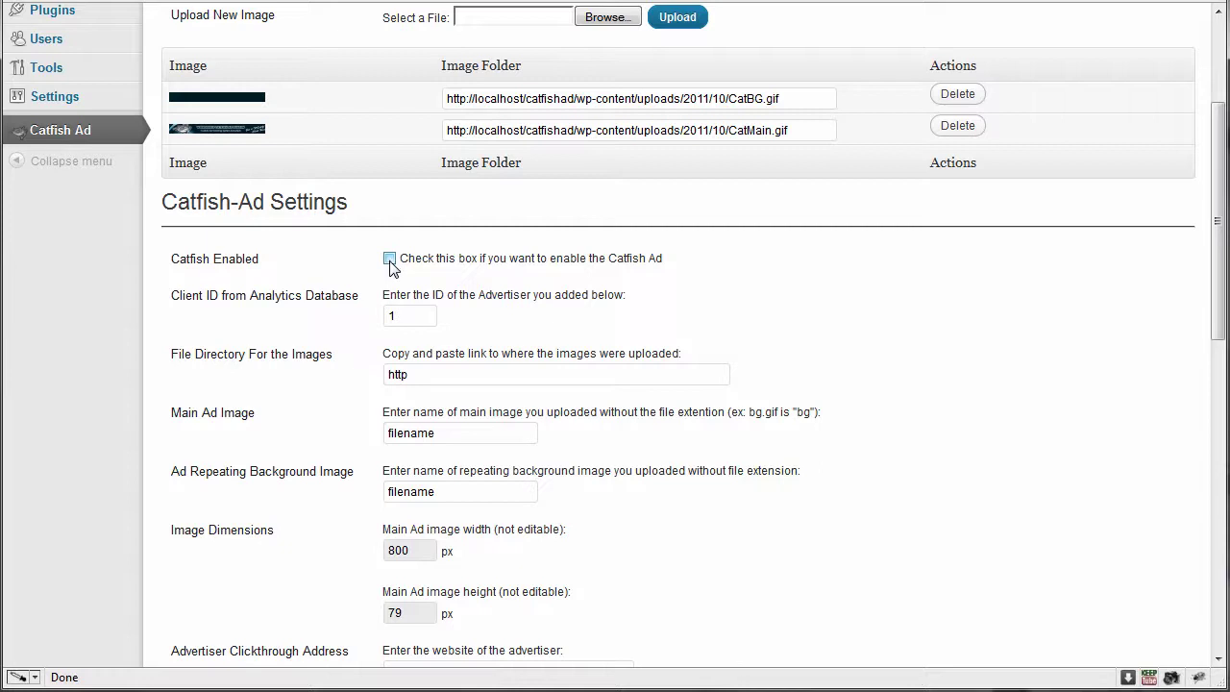
click(391, 318)
text(1)
double_click(404, 315)
text(1)
scroll(426, 316, down, 1)
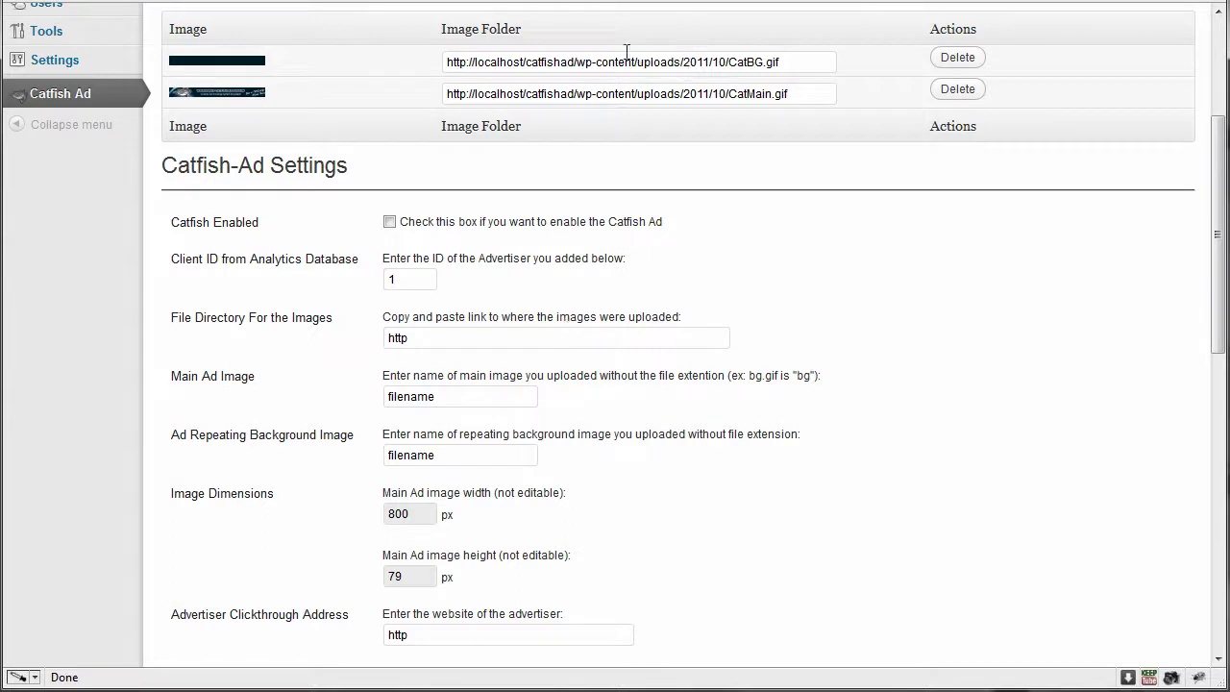
Copy the uploads folder path from the CatBG image URL, keeping the image URLs intact
drag(446, 61, 726, 66)
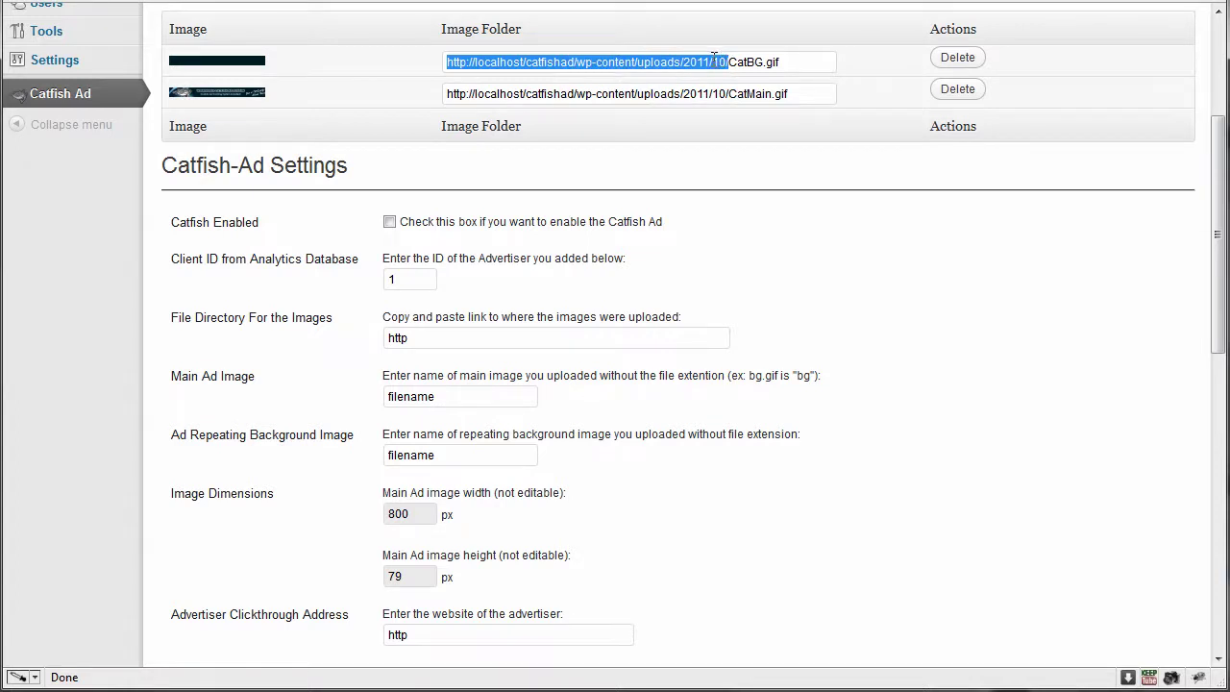
right_click(714, 58)
click(756, 166)
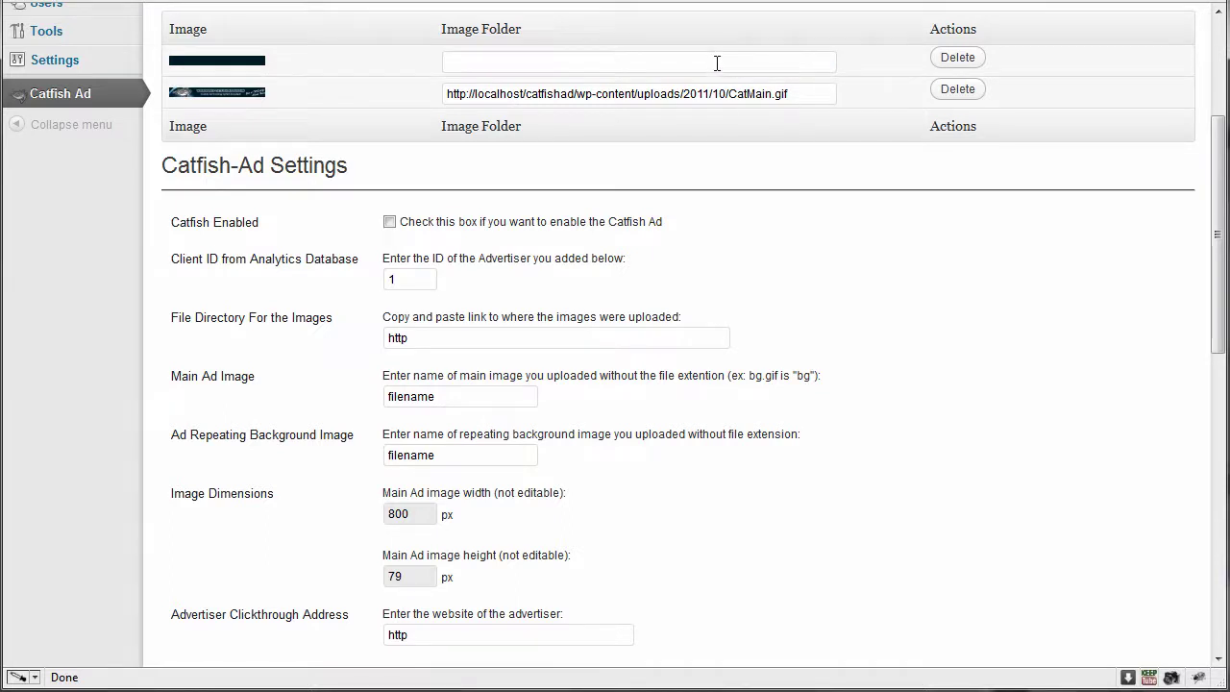
key(ctrl+v)
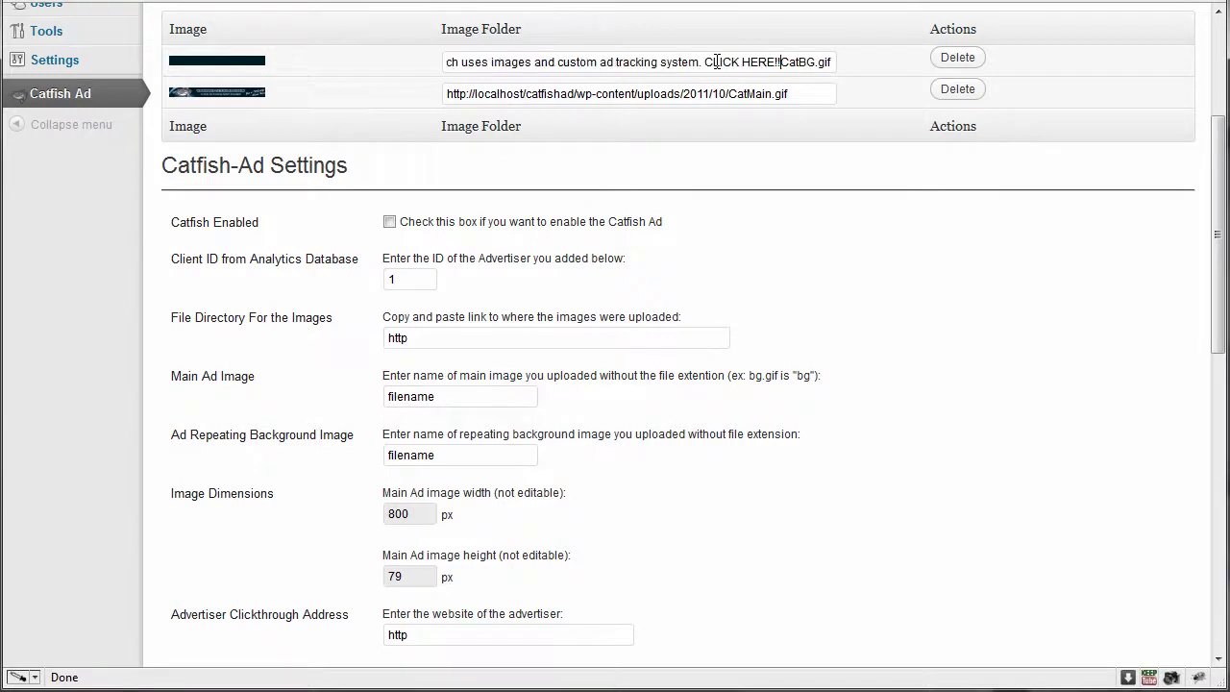
key(ctrl+z)
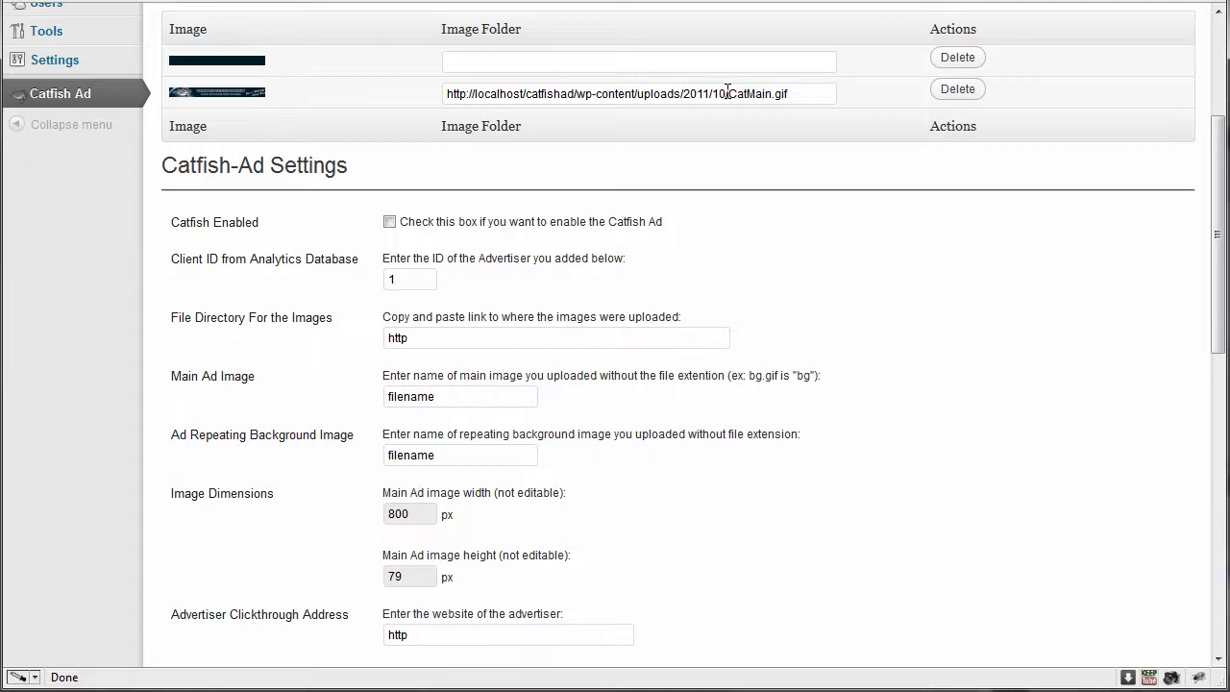
key(ctrl+v)
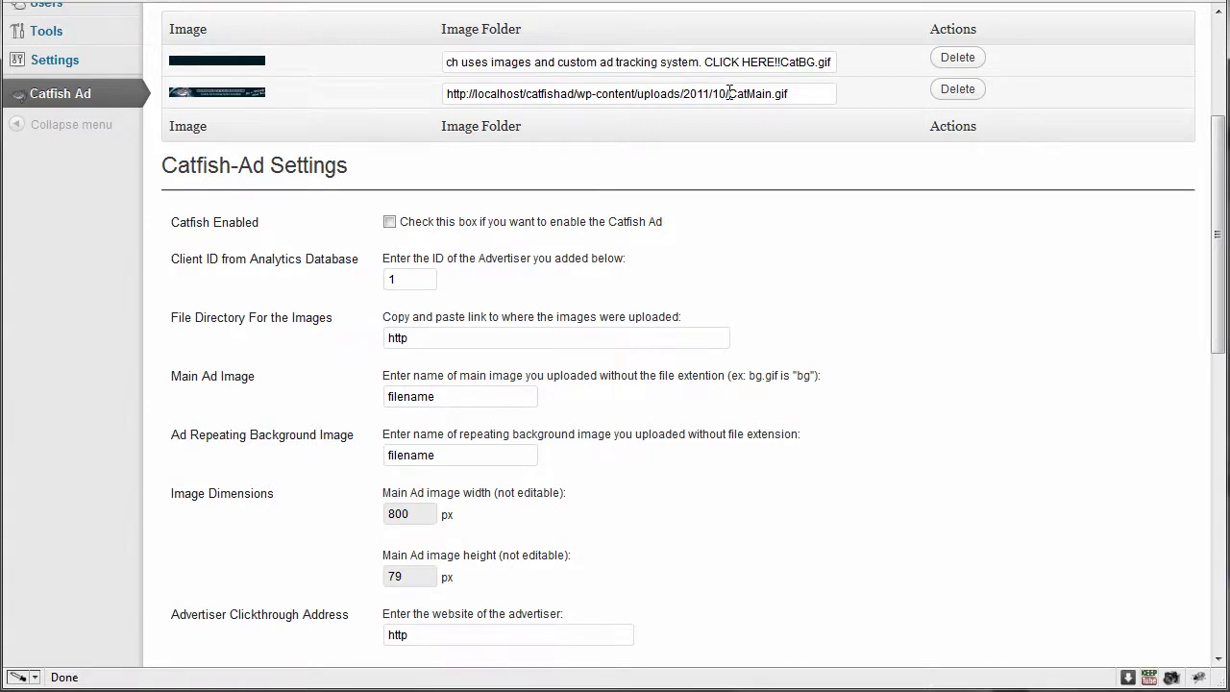
drag(730, 93, 349, 68)
key(ctrl+c)
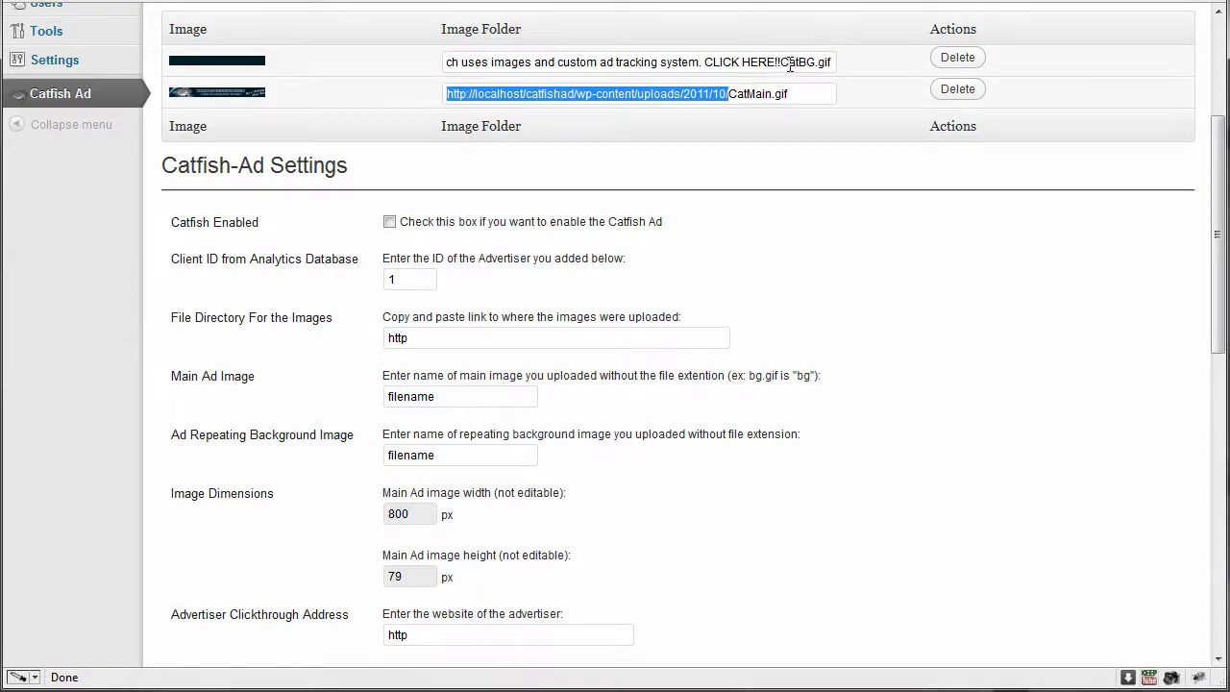
drag(781, 60, 330, 49)
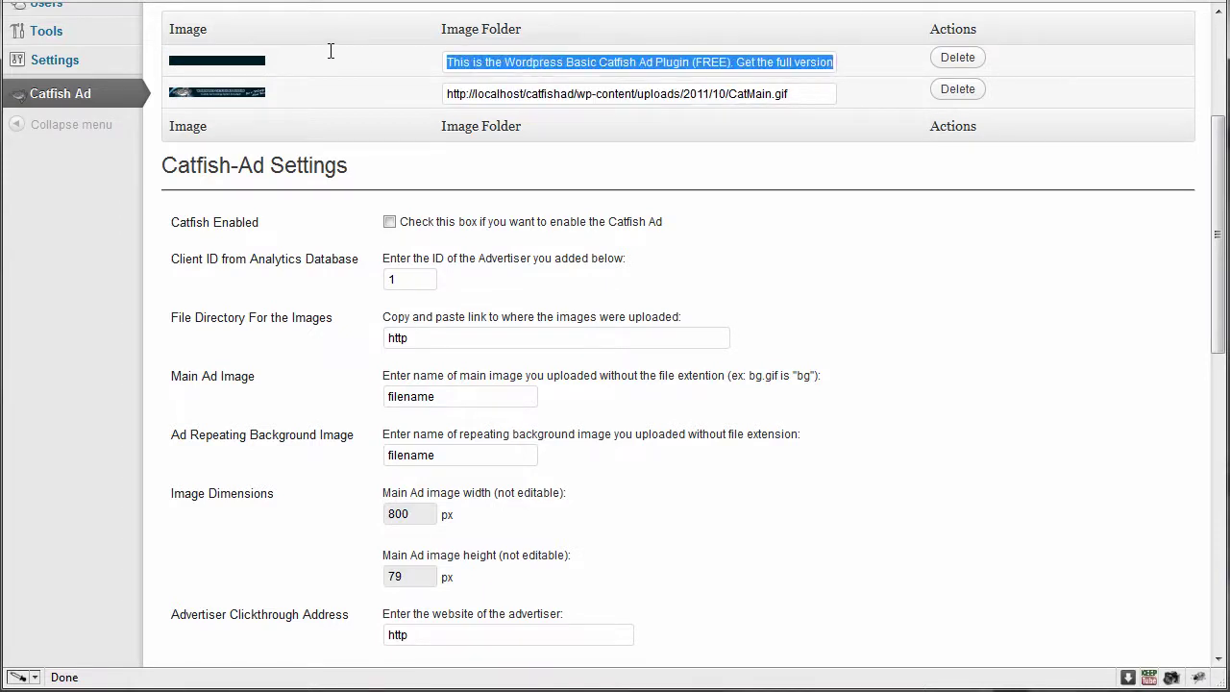
key(ctrl+v)
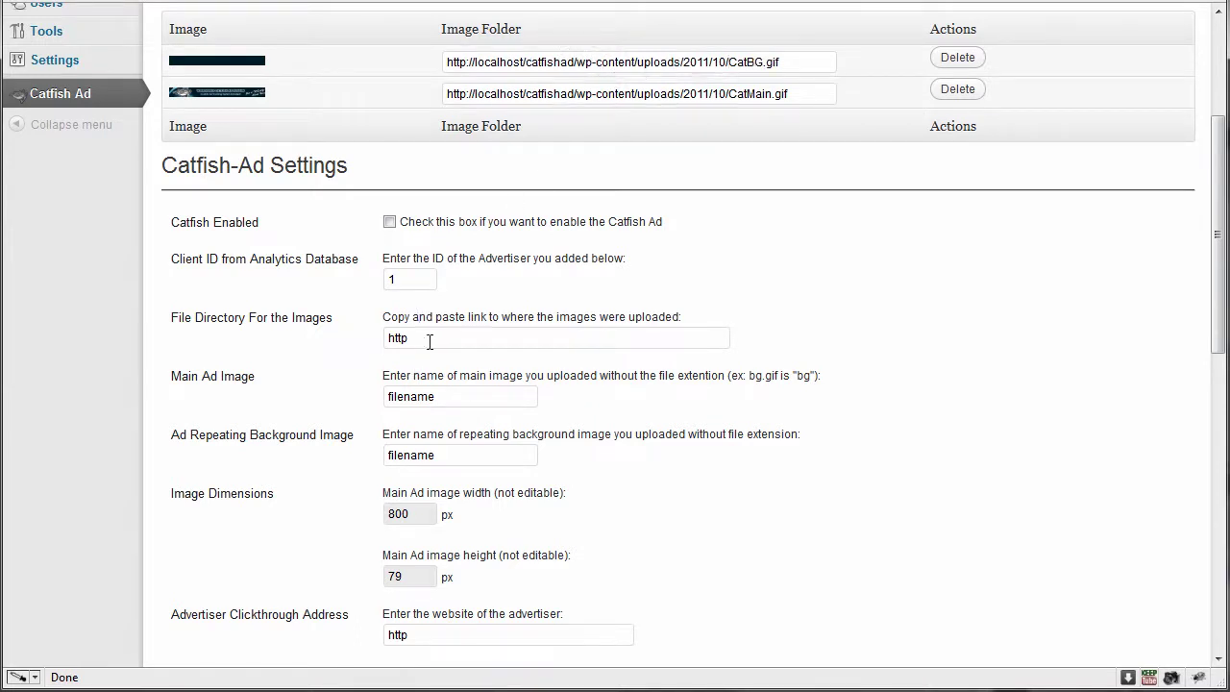
drag(428, 340, 344, 330)
key(ctrl+v)
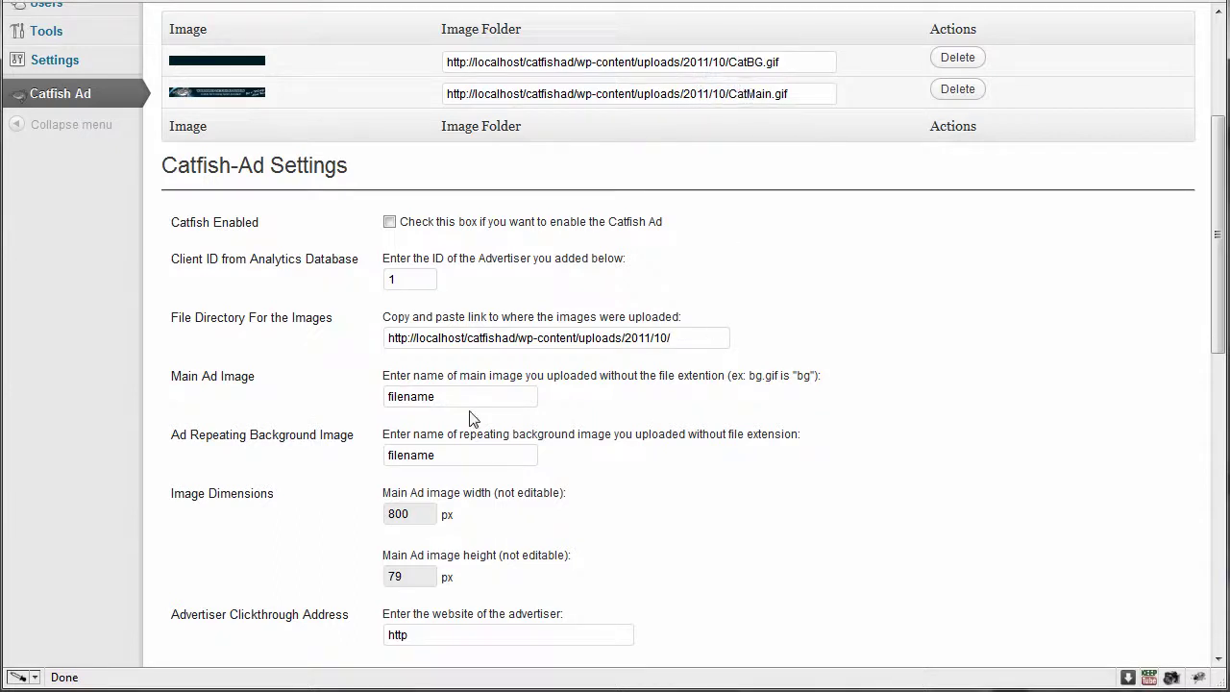
drag(463, 398, 320, 408)
Set Main Ad Image to CatMain and Ad Repeating Background Image to CatBG from the suggestions
text(c)
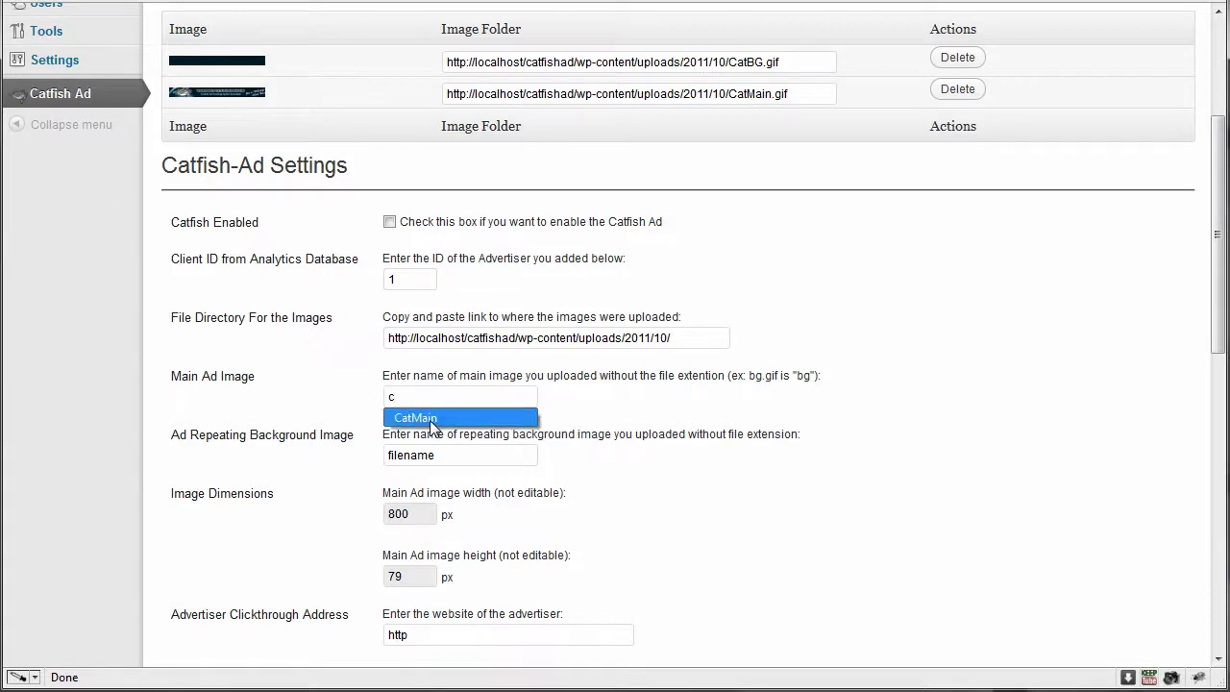
click(432, 419)
double_click(439, 455)
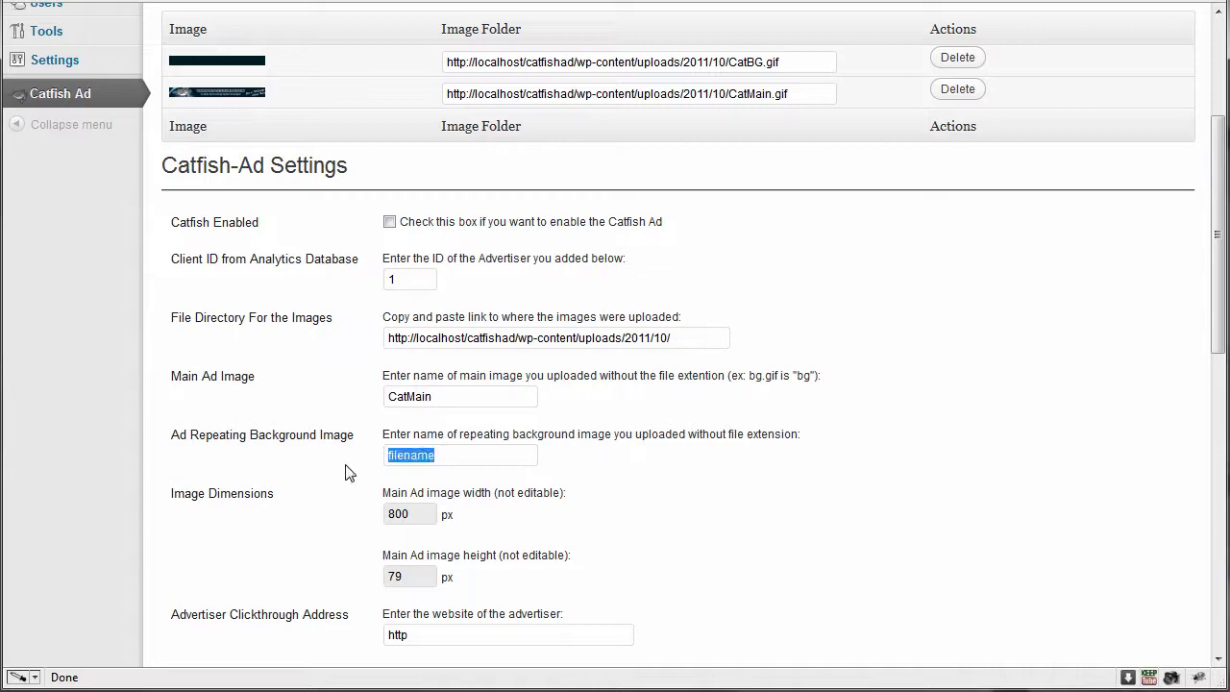
text(c)
click(428, 477)
Point out the fixed 800 px width and 79 px height ad dimensions
scroll(331, 435, down, 1)
drag(415, 373, 387, 371)
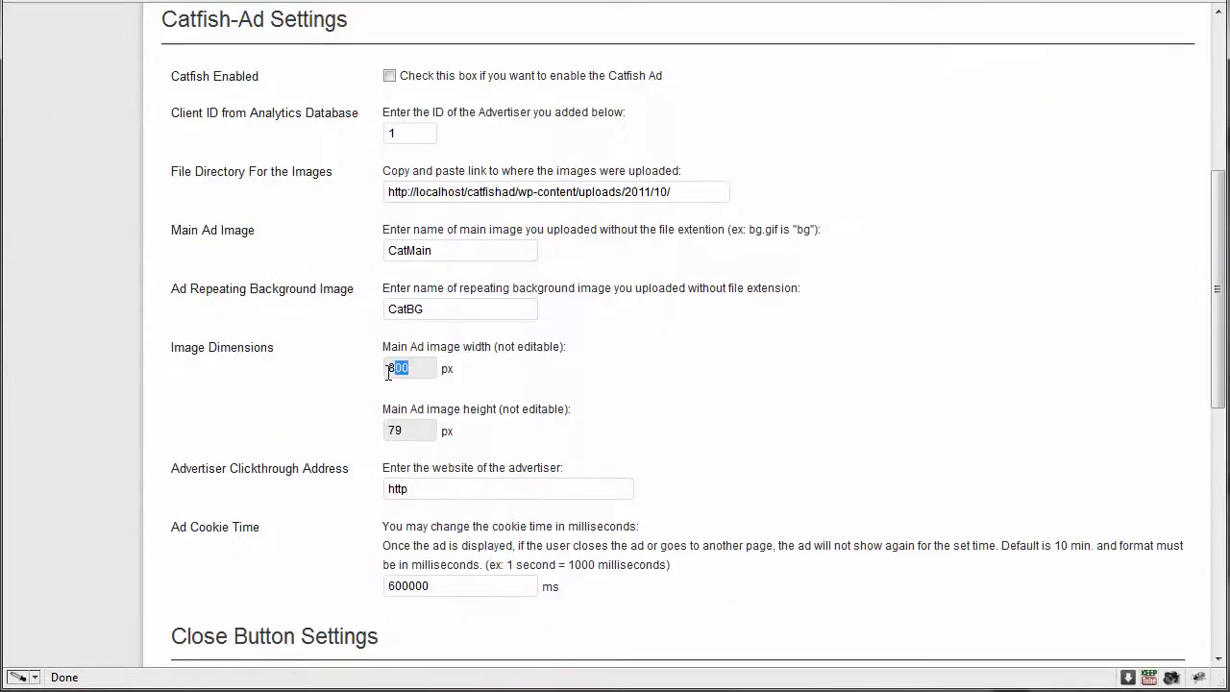
drag(411, 429, 385, 431)
drag(414, 371, 367, 380)
drag(412, 430, 371, 431)
drag(420, 361, 376, 360)
click(378, 368)
scroll(378, 368, up, 1)
scroll(378, 368, down, 2)
scroll(378, 368, down, 1)
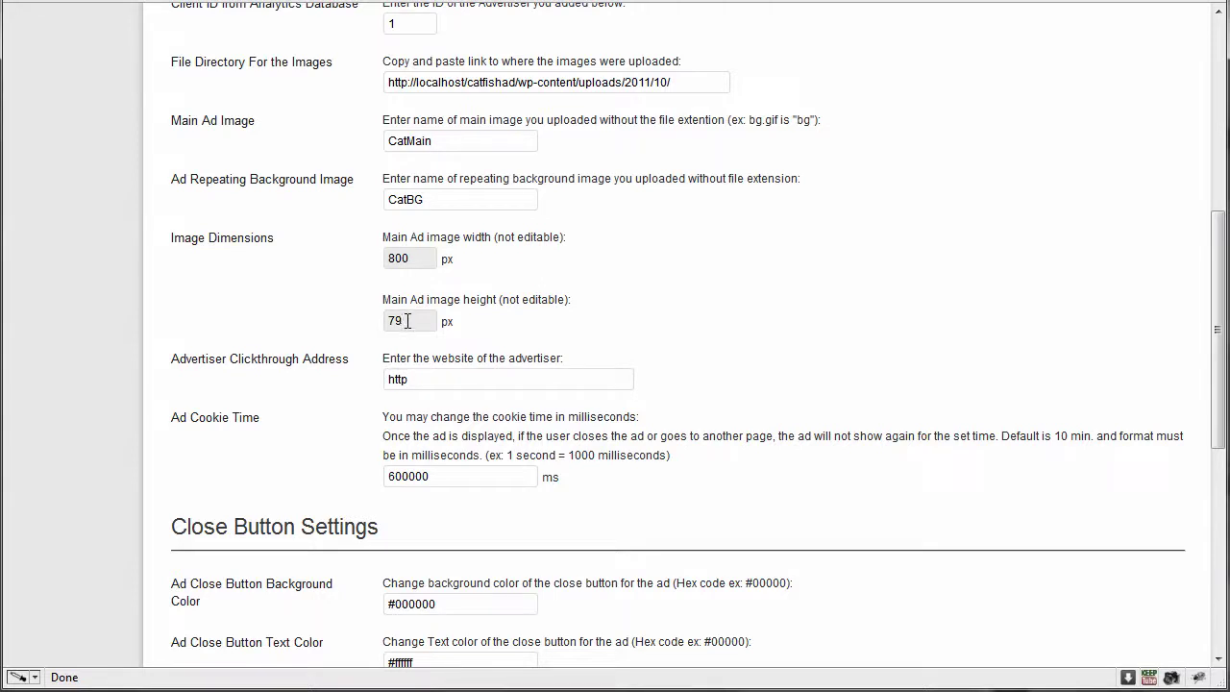
drag(411, 379, 380, 379)
click(478, 385)
double_click(479, 384)
click(481, 395)
Change the Ad Cookie Time from 600000 to 10000 ms
double_click(464, 473)
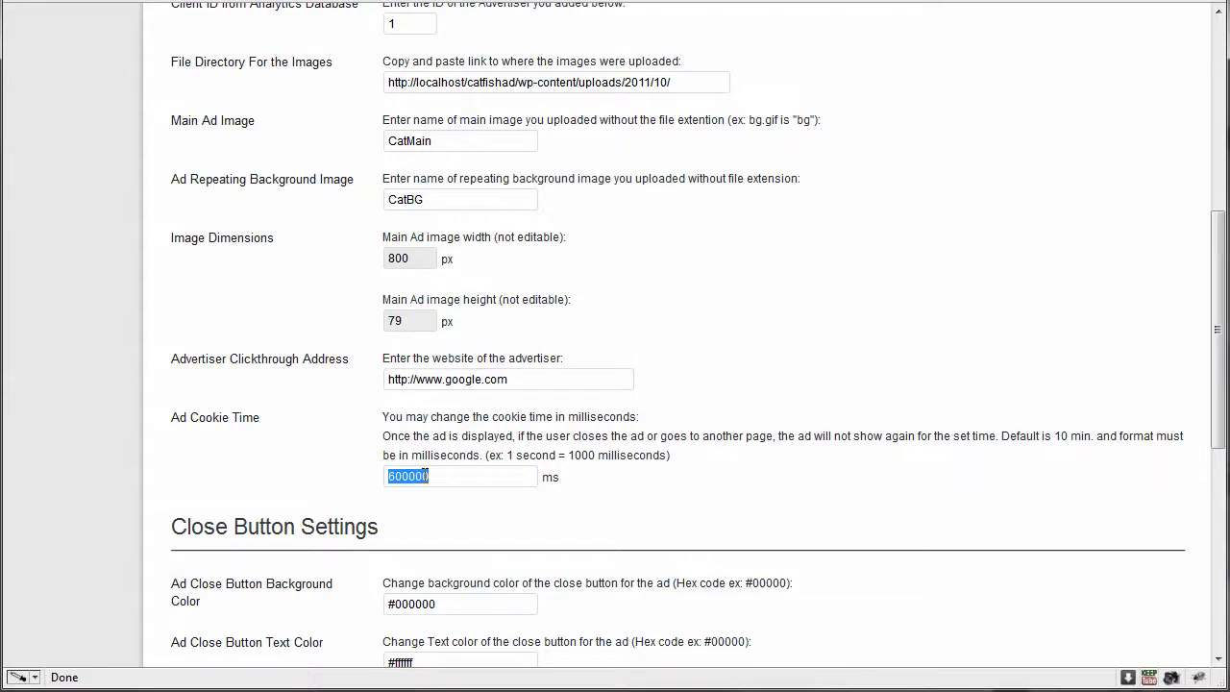
text(1)
click(438, 491)
scroll(288, 365, down, 4)
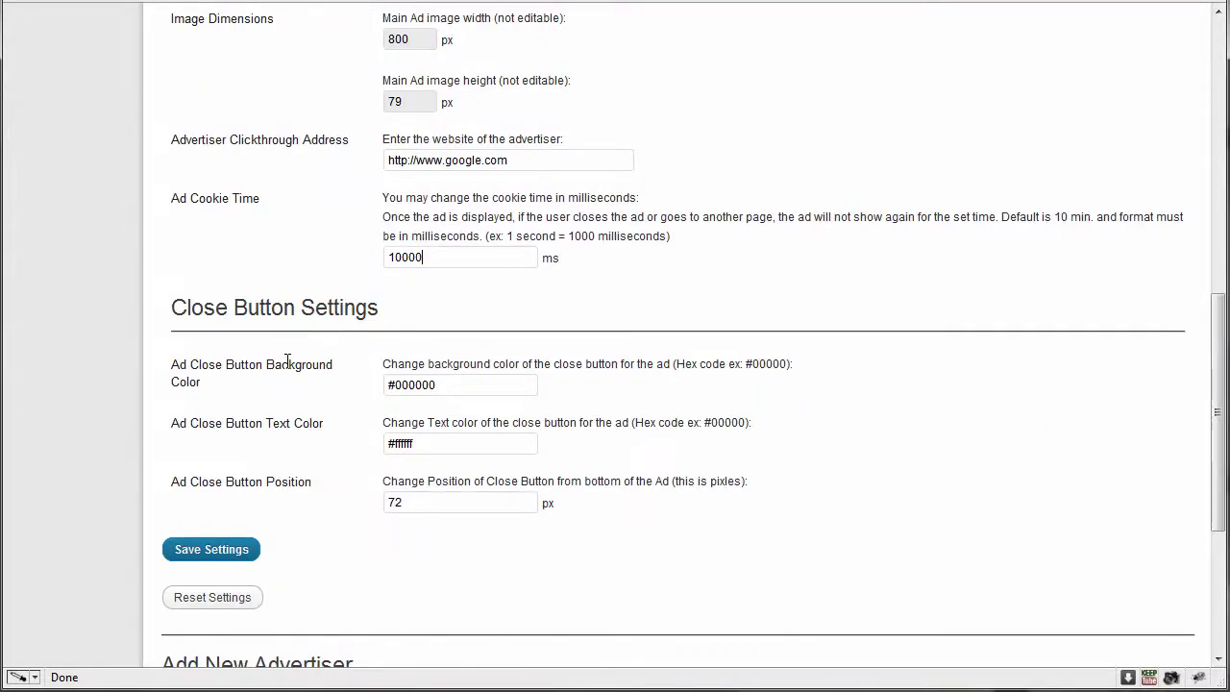
scroll(308, 318, down, 2)
scroll(327, 274, up, 1)
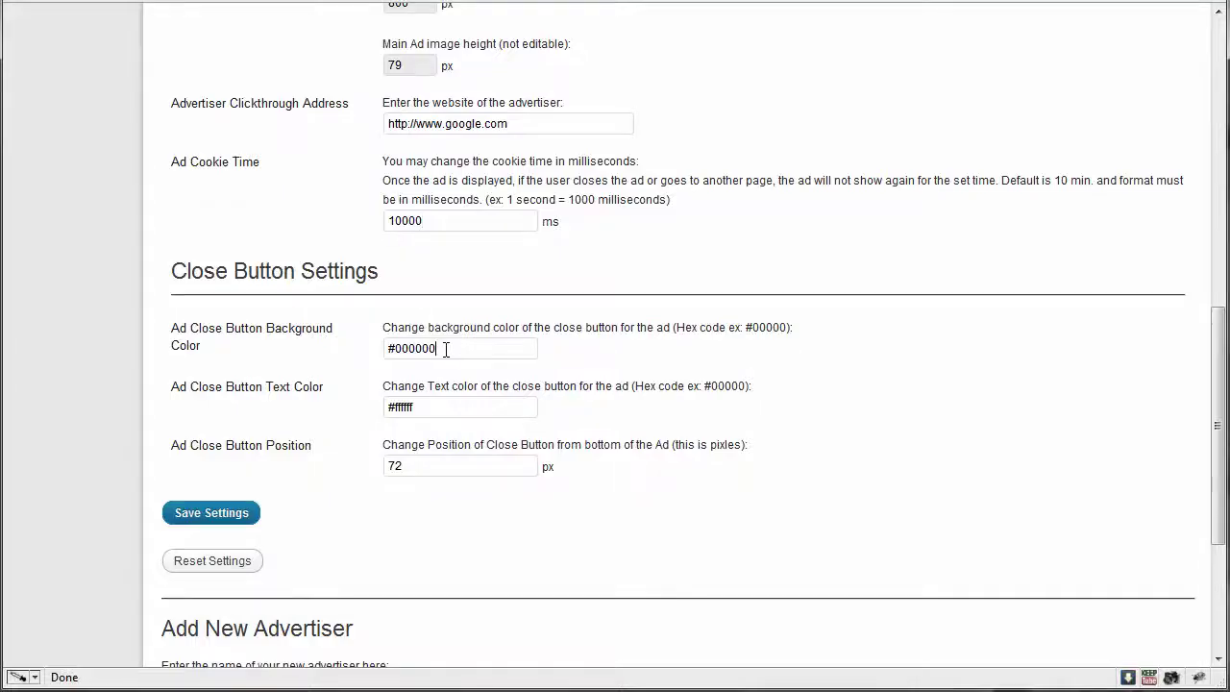
Select the close button background colour value
drag(440, 349, 419, 353)
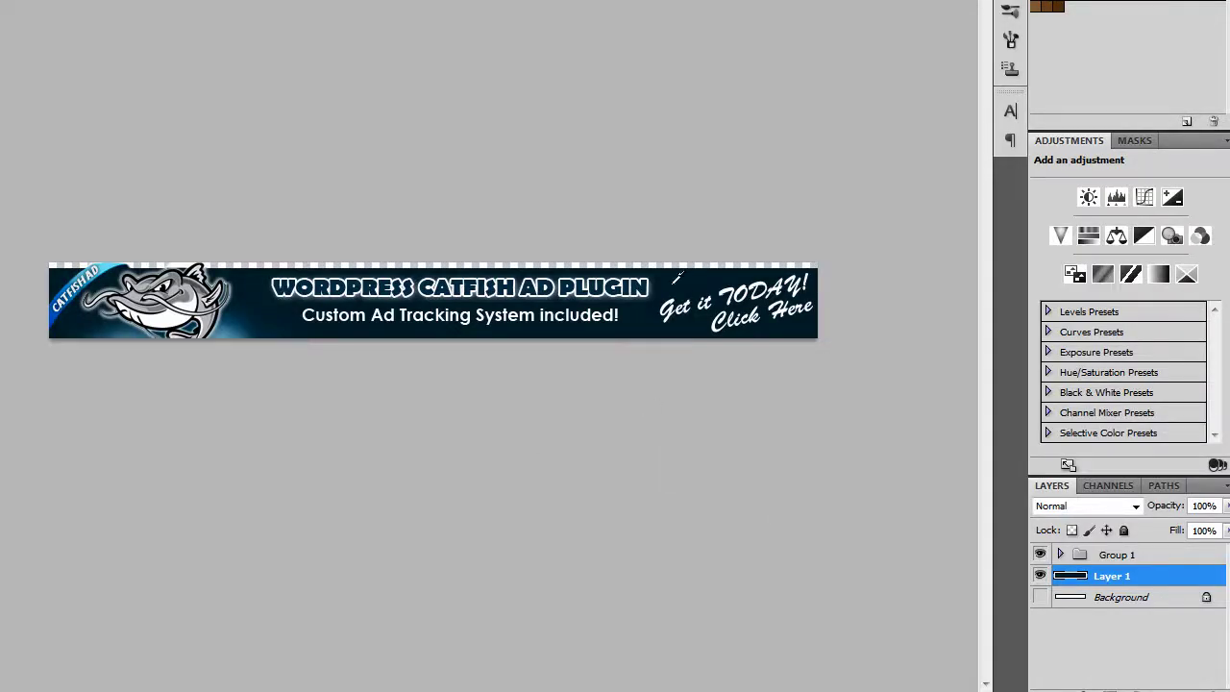
Sample the banner's dark blue (#07212e) in Photoshop, then select the close button background colour value
click(688, 277)
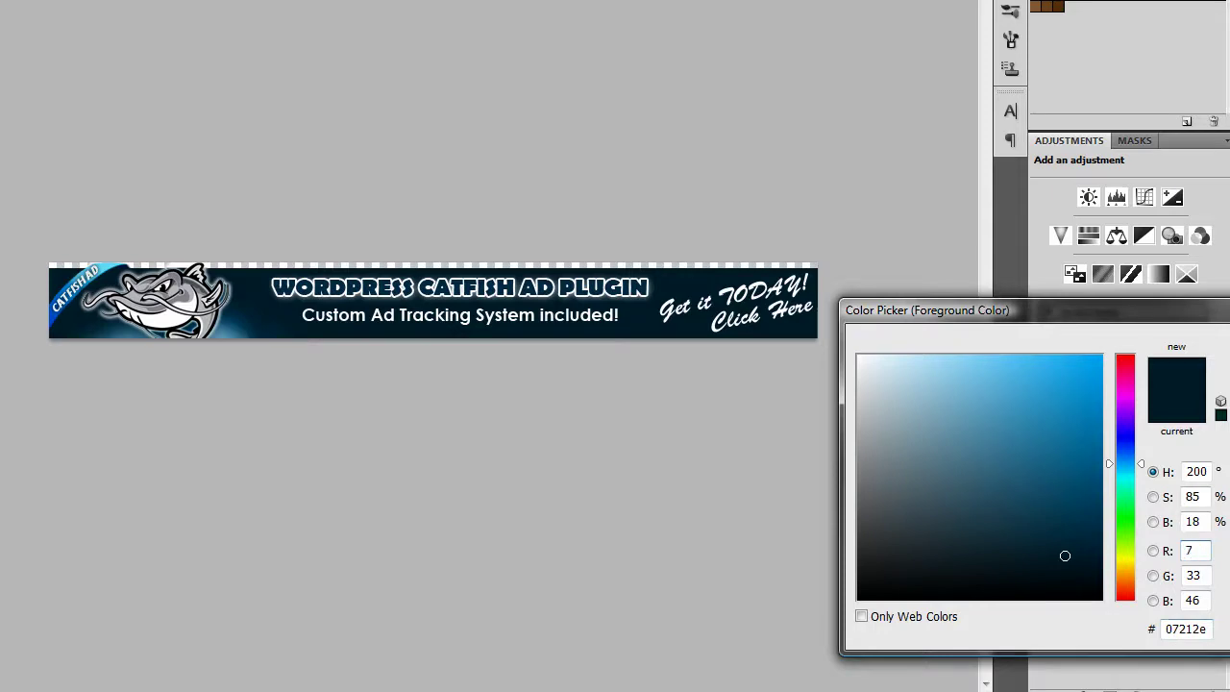
key(Return)
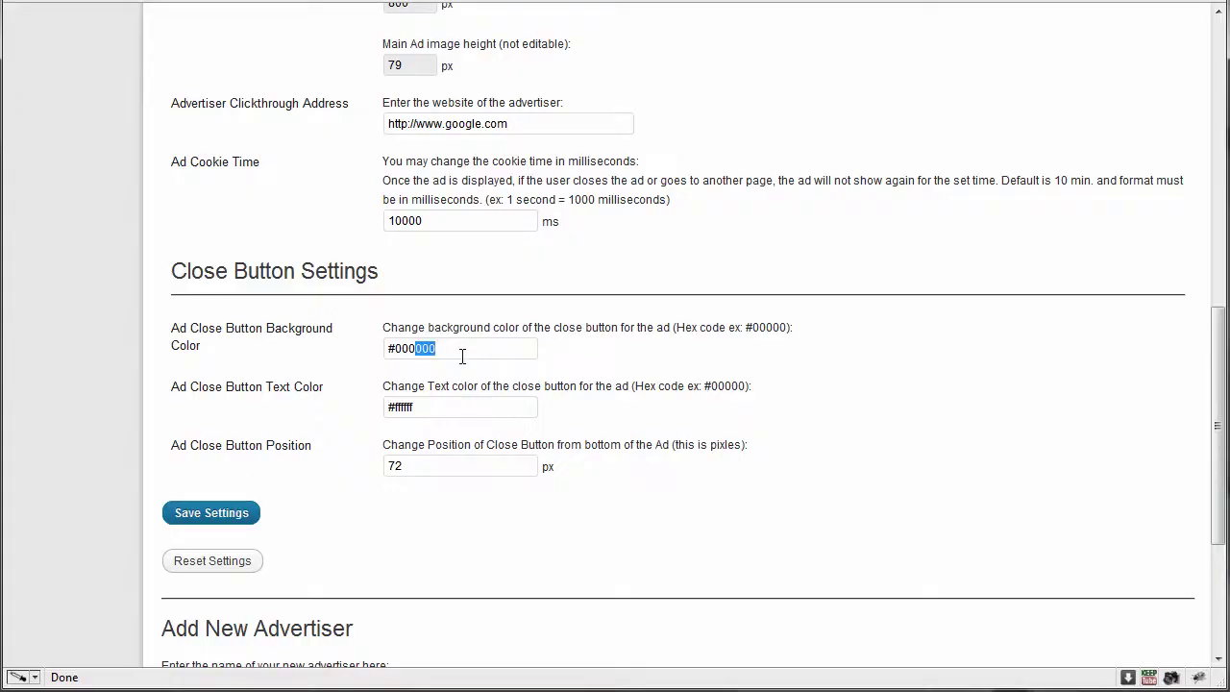
drag(462, 354, 366, 357)
Set the close button background colour to #07212e, leaving the text colour at ffffff
text(#)
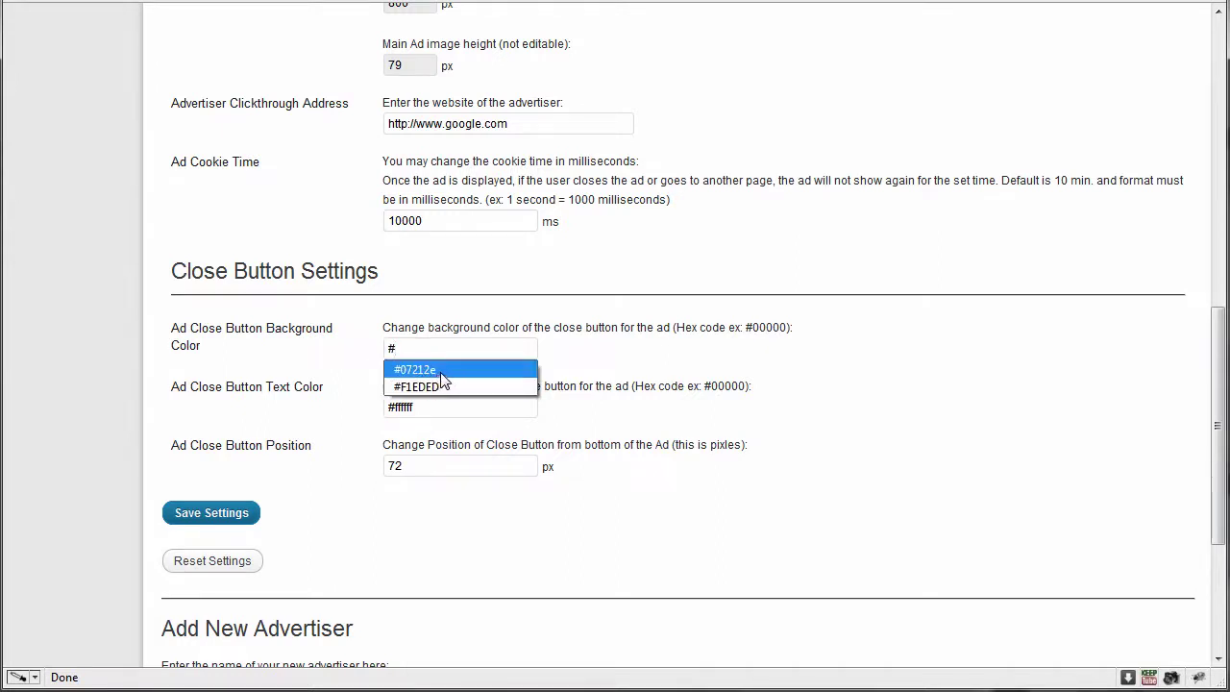
click(440, 373)
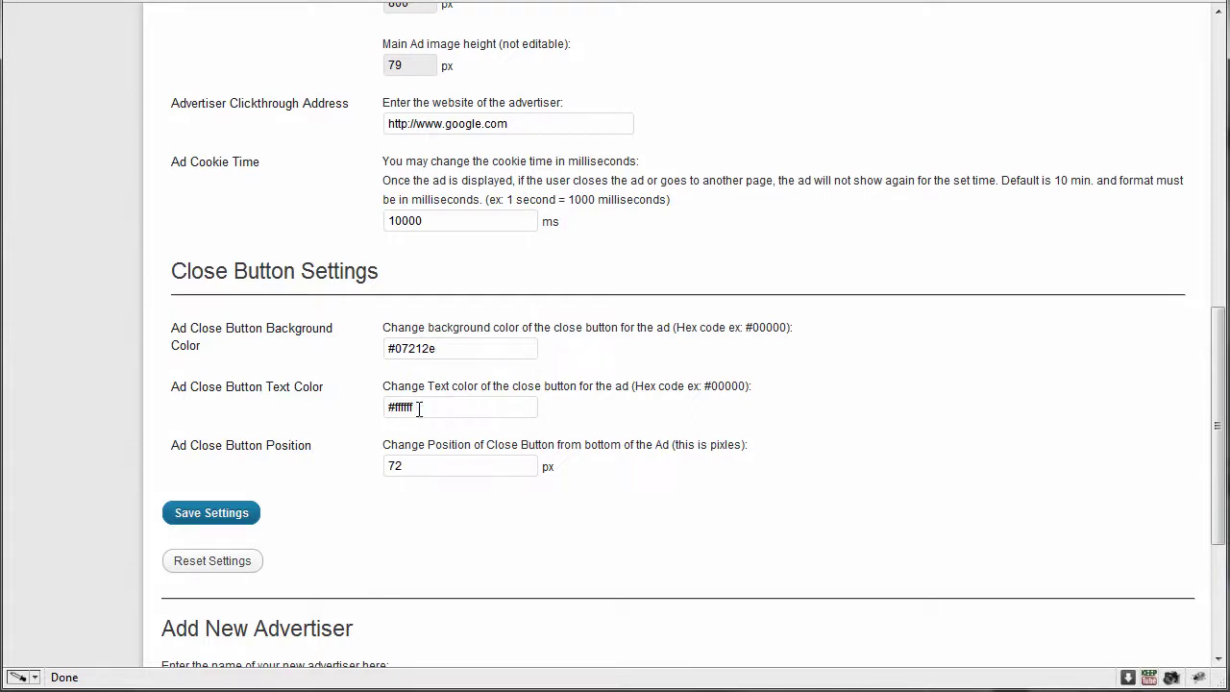
drag(419, 409, 395, 408)
drag(744, 329, 790, 328)
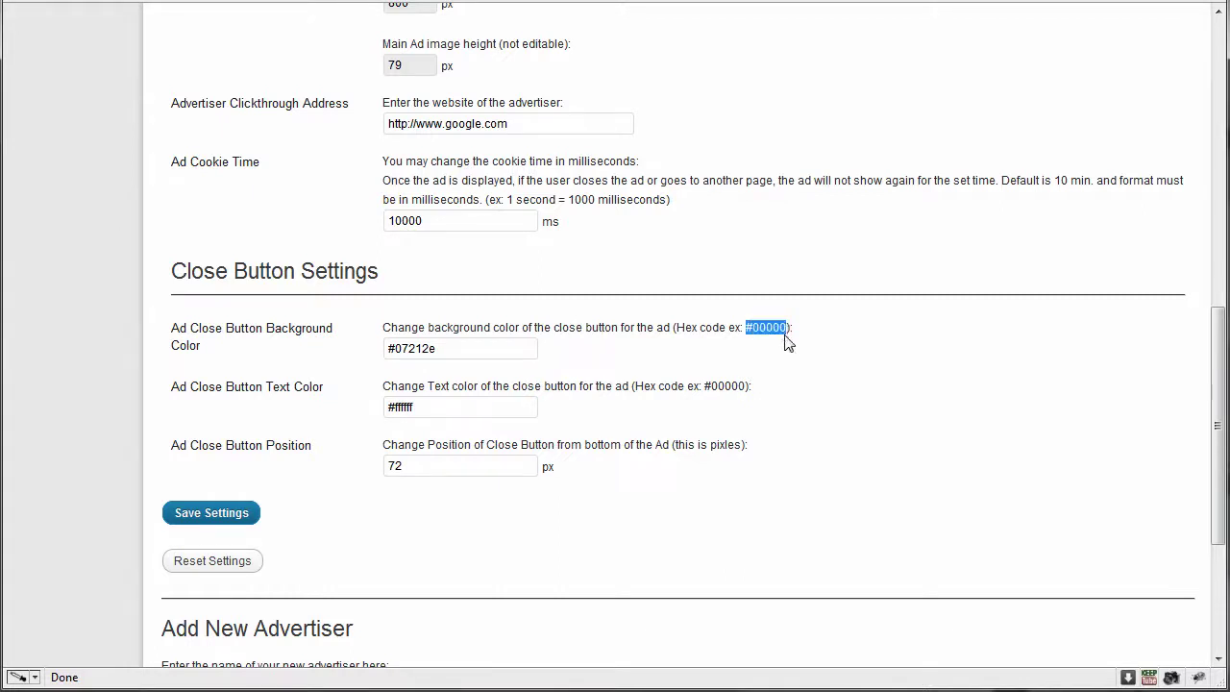
click(786, 342)
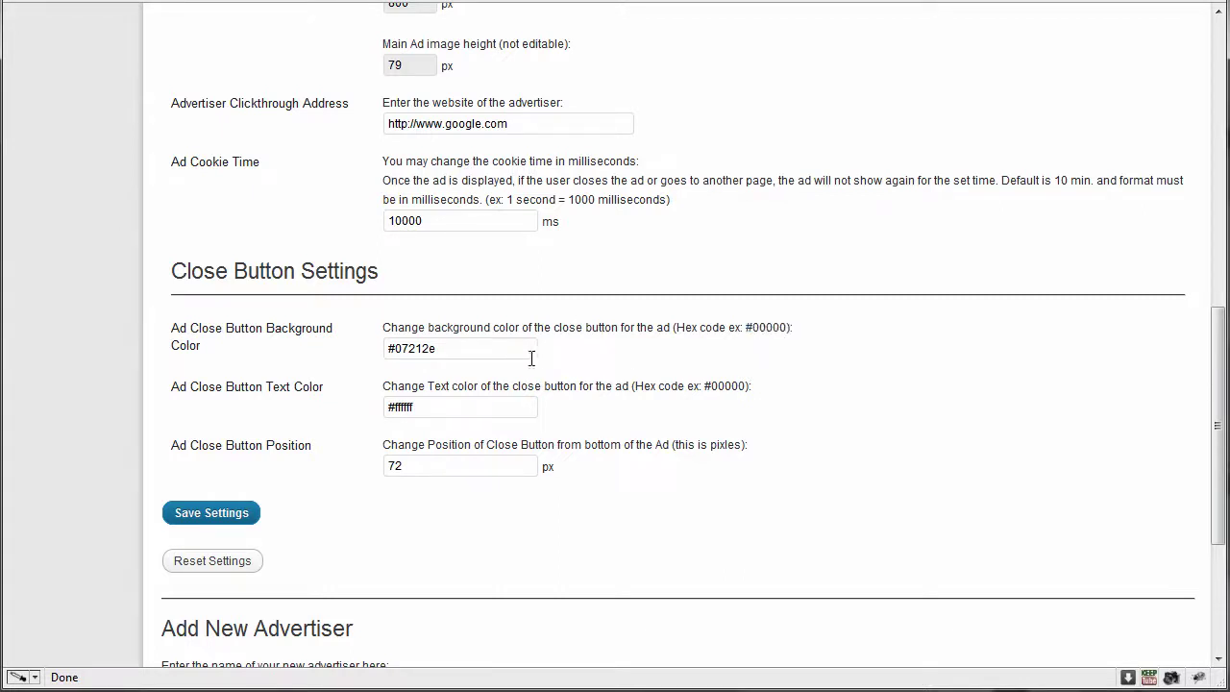
click(453, 406)
mouse_move(394, 406)
mouse_down()
mouse_move(415, 406)
mouse_move(398, 411)
mouse_up()
click(415, 407)
click(446, 411)
Change the close button position from 72 to 73 px and save the Catfish-Ad settings
drag(415, 471, 395, 472)
key(BackSpace)
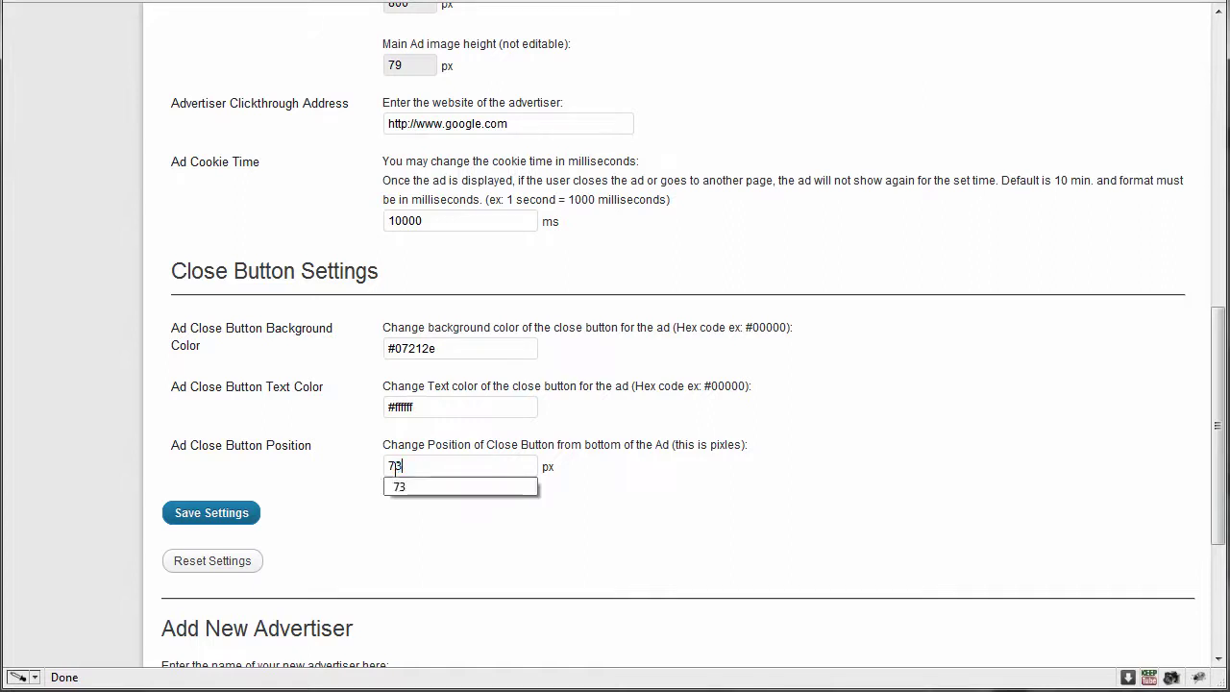
text(3)
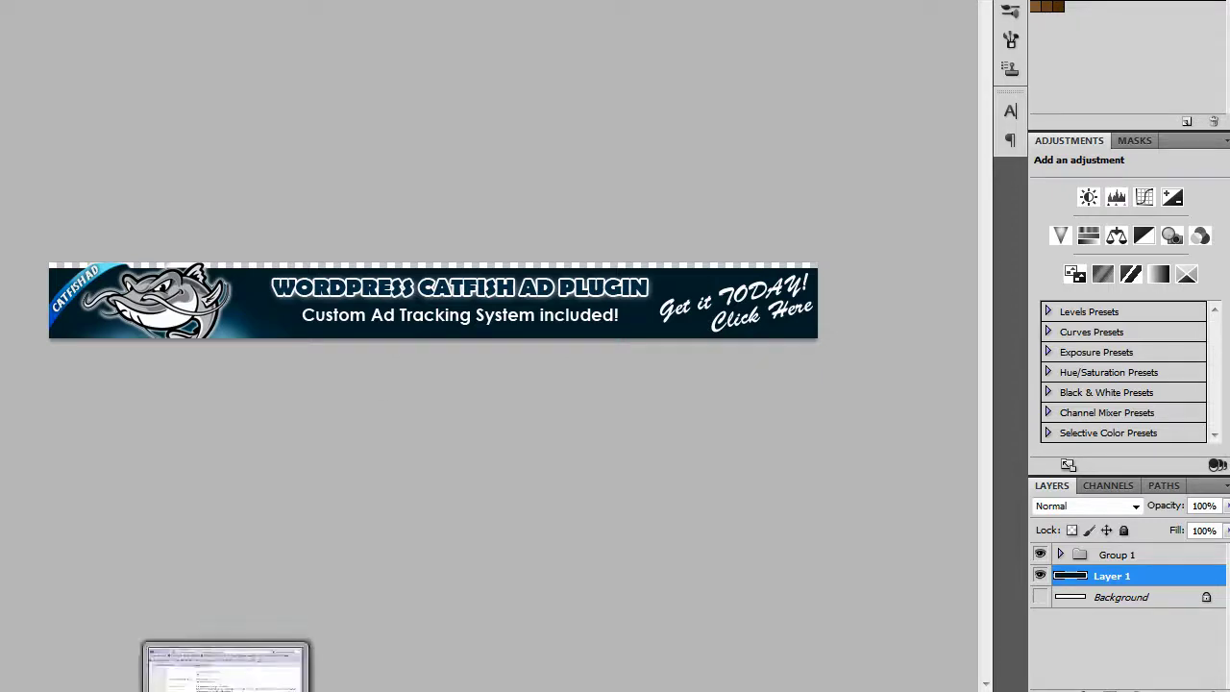
click(226, 673)
click(247, 524)
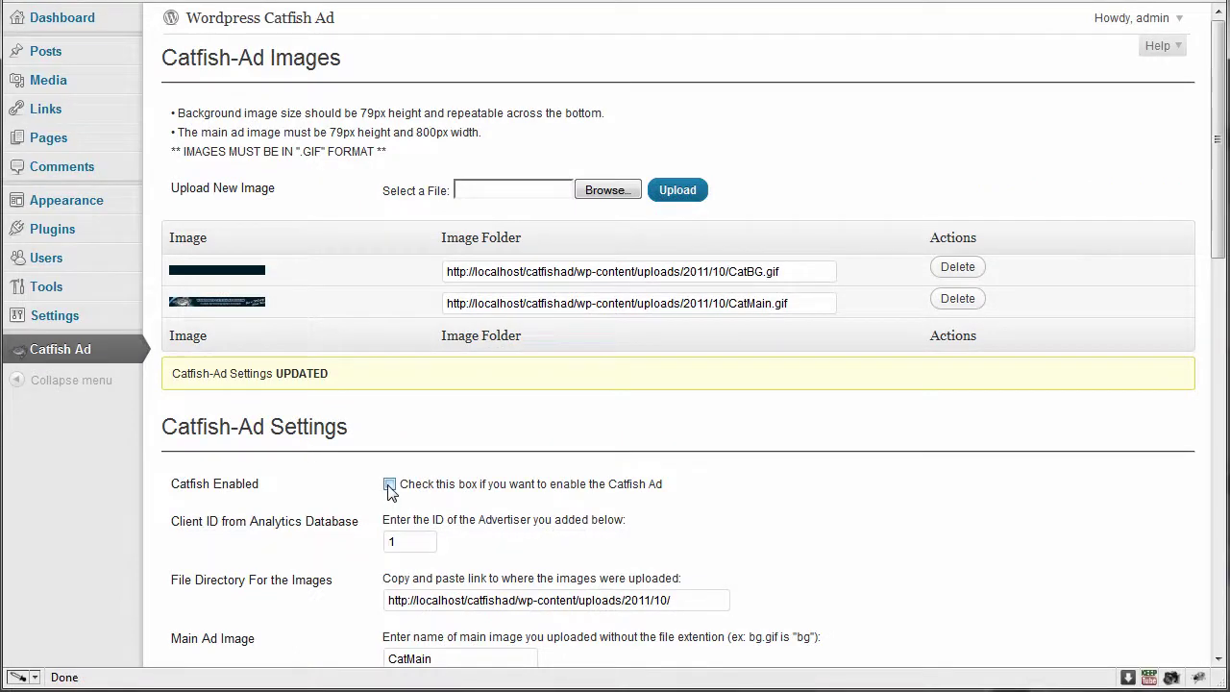
scroll(352, 440, down, 8)
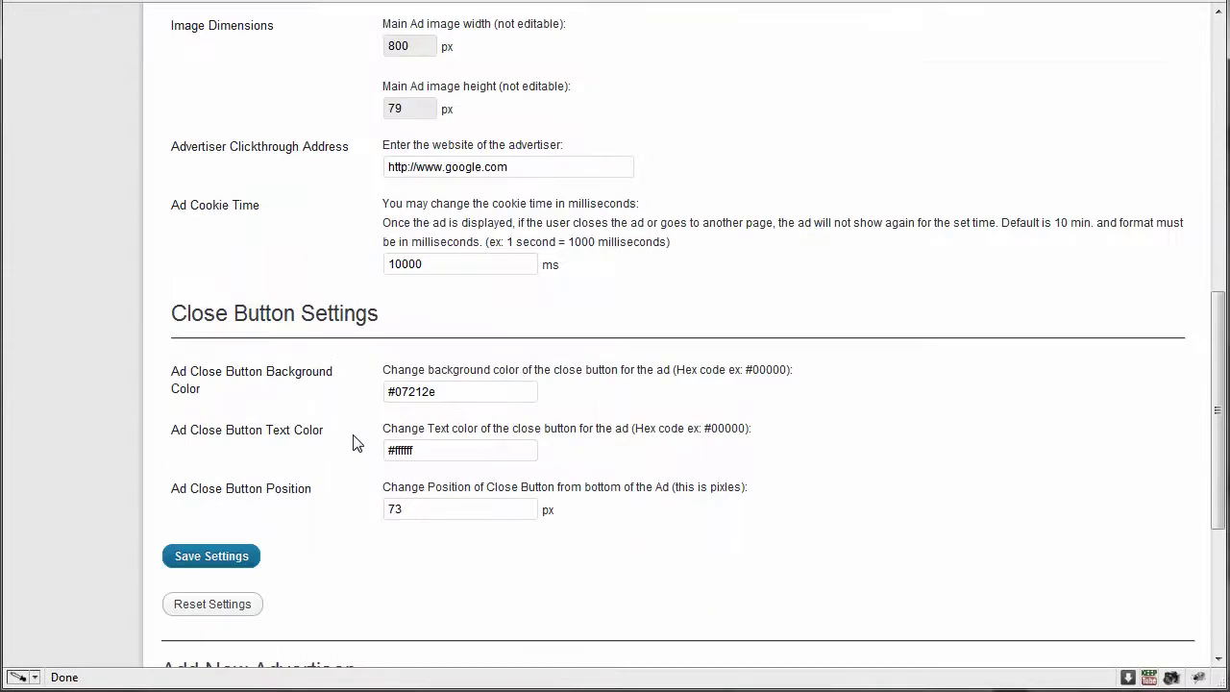
scroll(351, 440, down, 4)
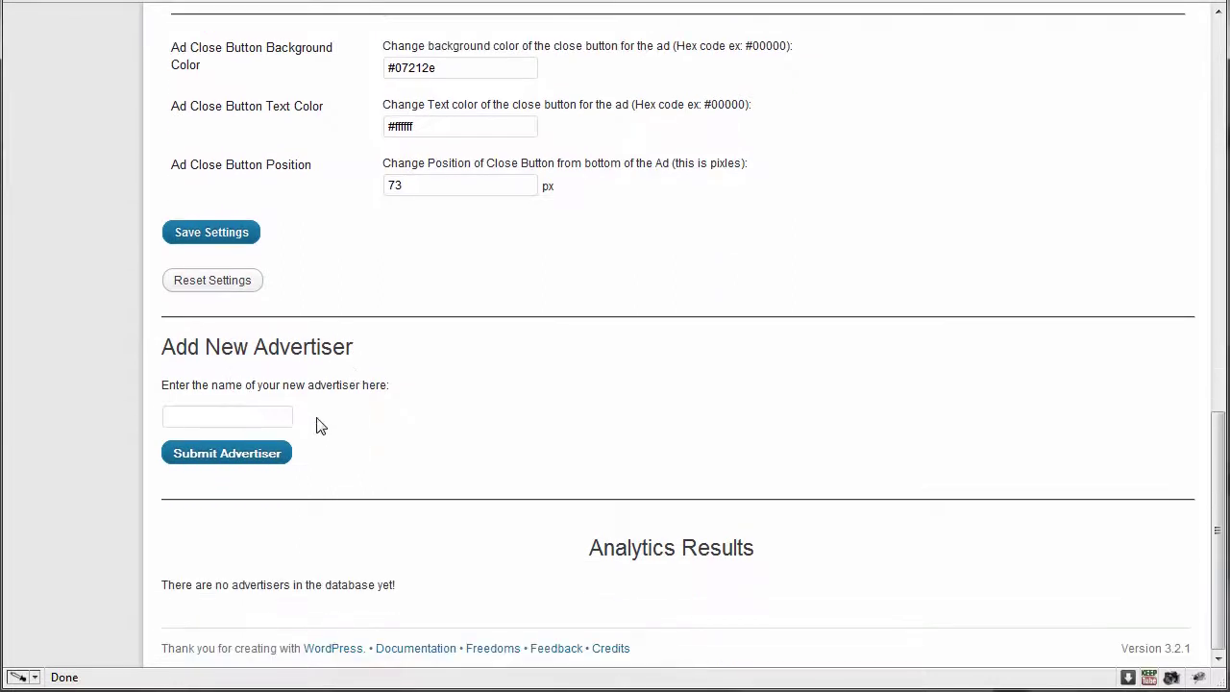
Add 'Catfish Ad' as a new advertiser, picking it from the name suggestions
click(219, 415)
click(220, 415)
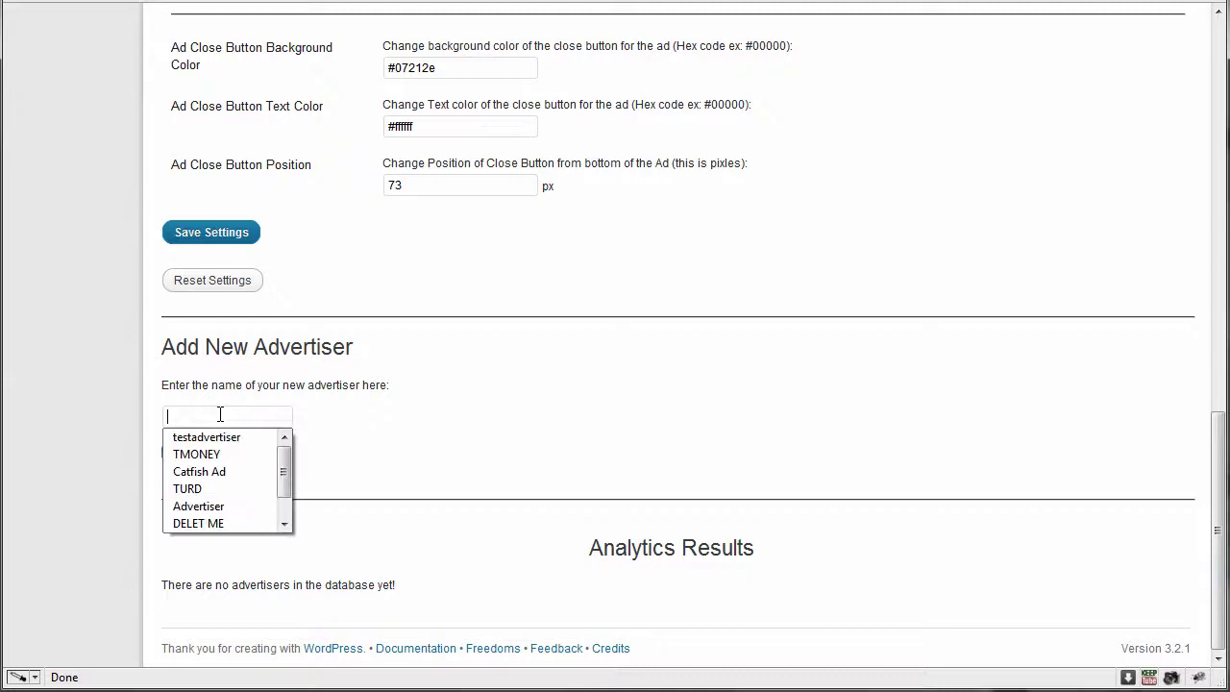
click(220, 414)
text(ca)
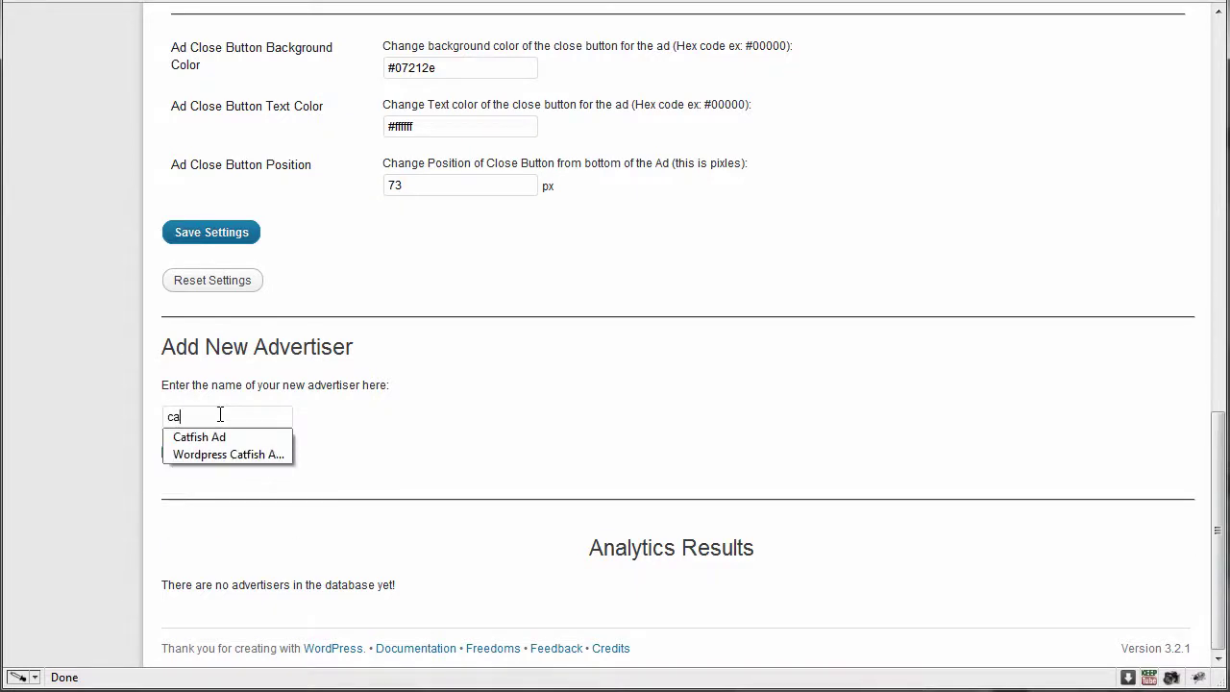
click(229, 438)
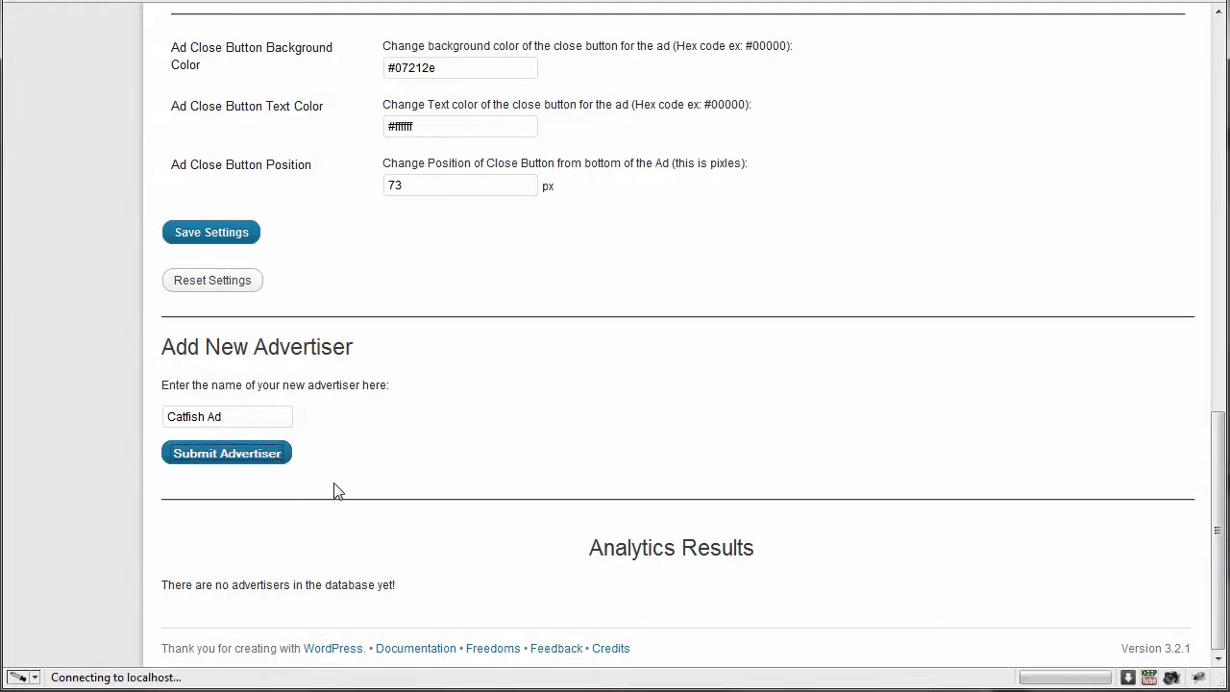
key(End)
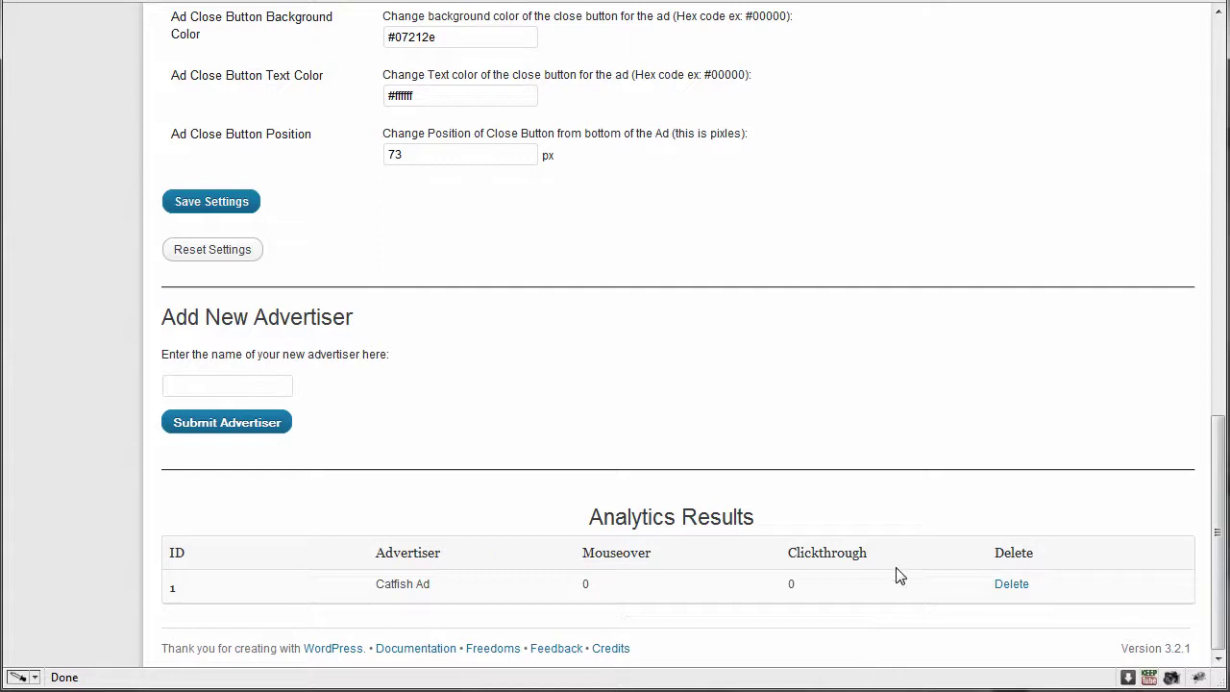
Clear the highlighted advertiser name and reload the Catfish Ad settings page
click(183, 596)
drag(375, 596, 458, 585)
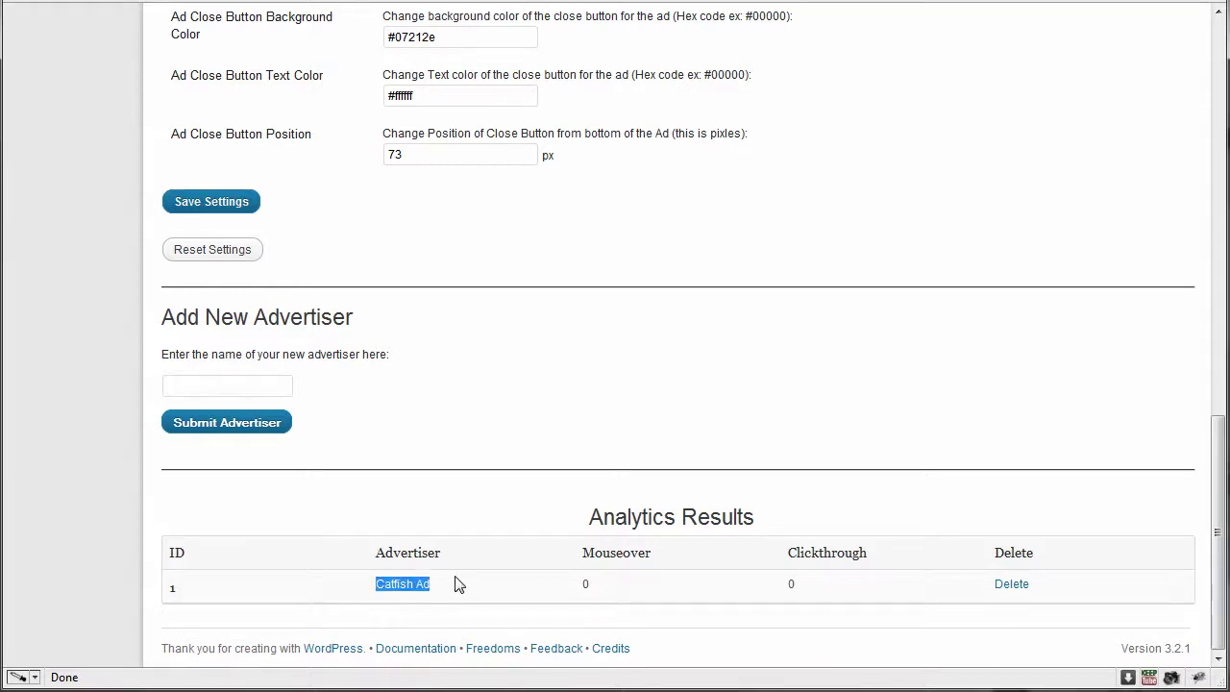
click(611, 577)
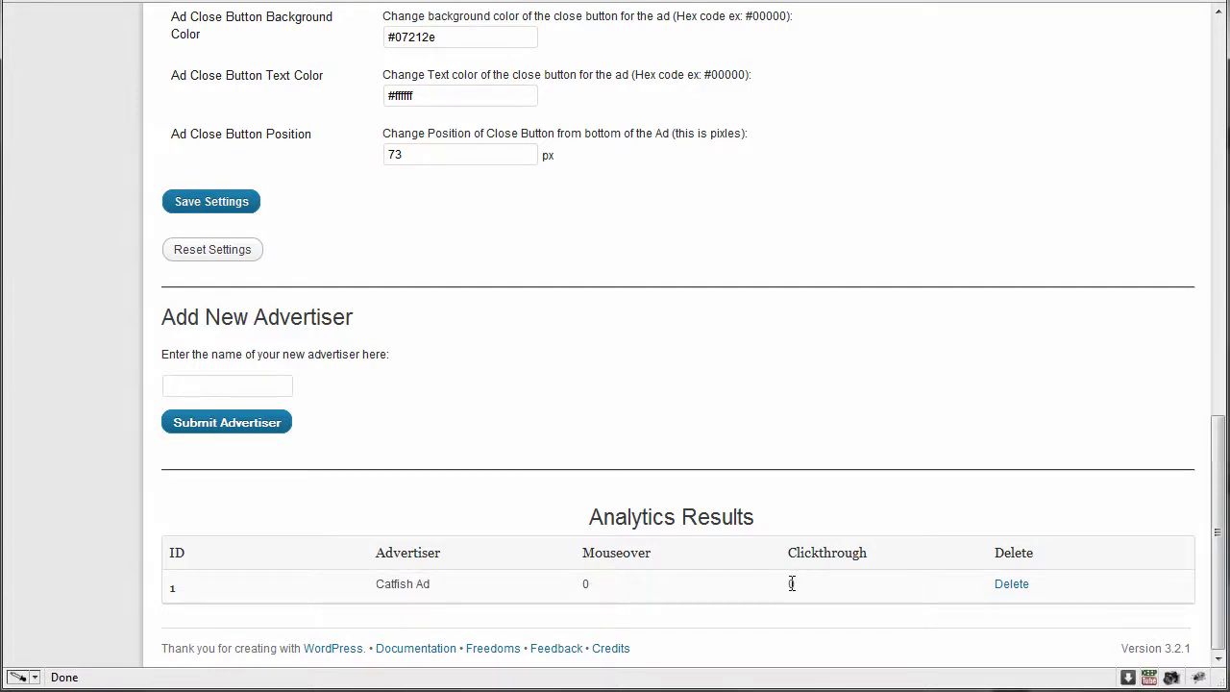
click(1014, 598)
Tick 'Catfish Enabled' and save the catfish ad settings
scroll(354, 437, down, 5)
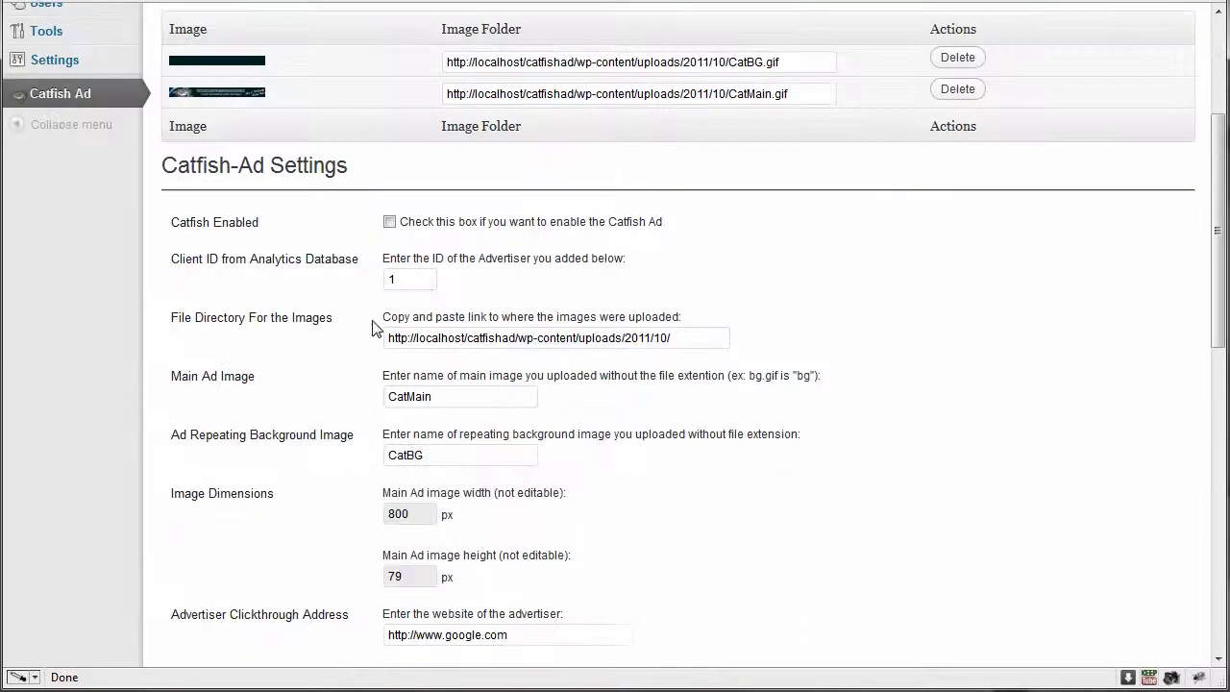
click(389, 222)
scroll(346, 254, down, 4)
scroll(344, 207, up, 2)
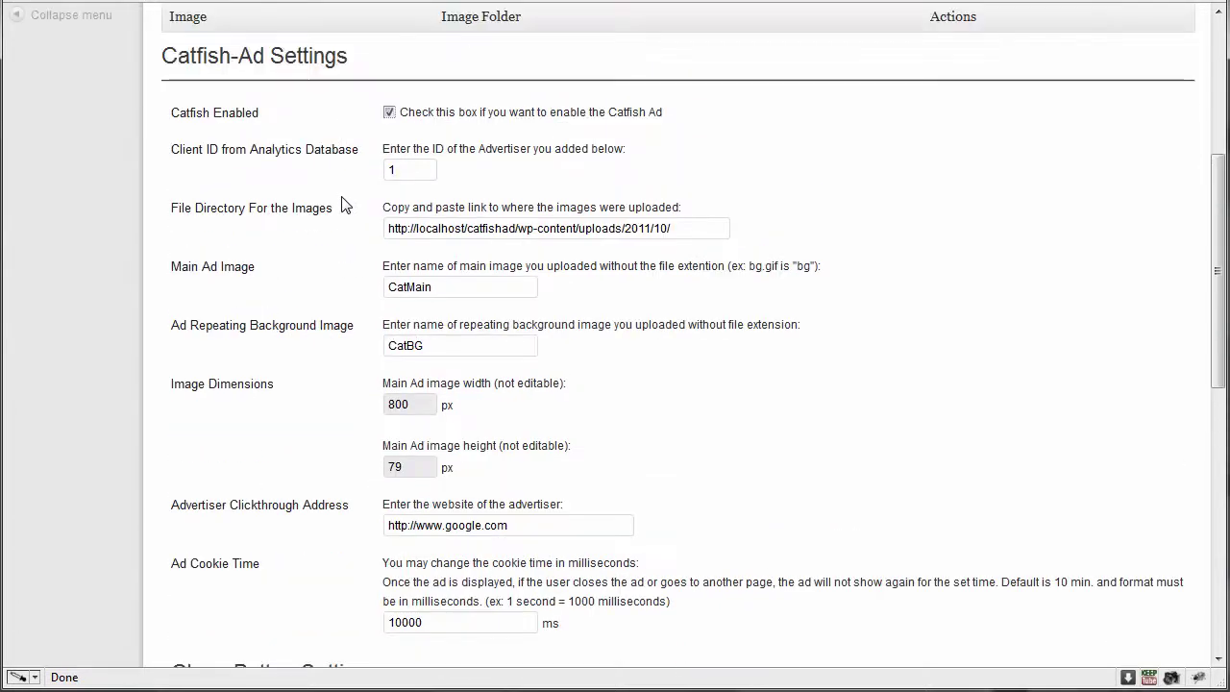
scroll(341, 204, down, 9)
click(208, 434)
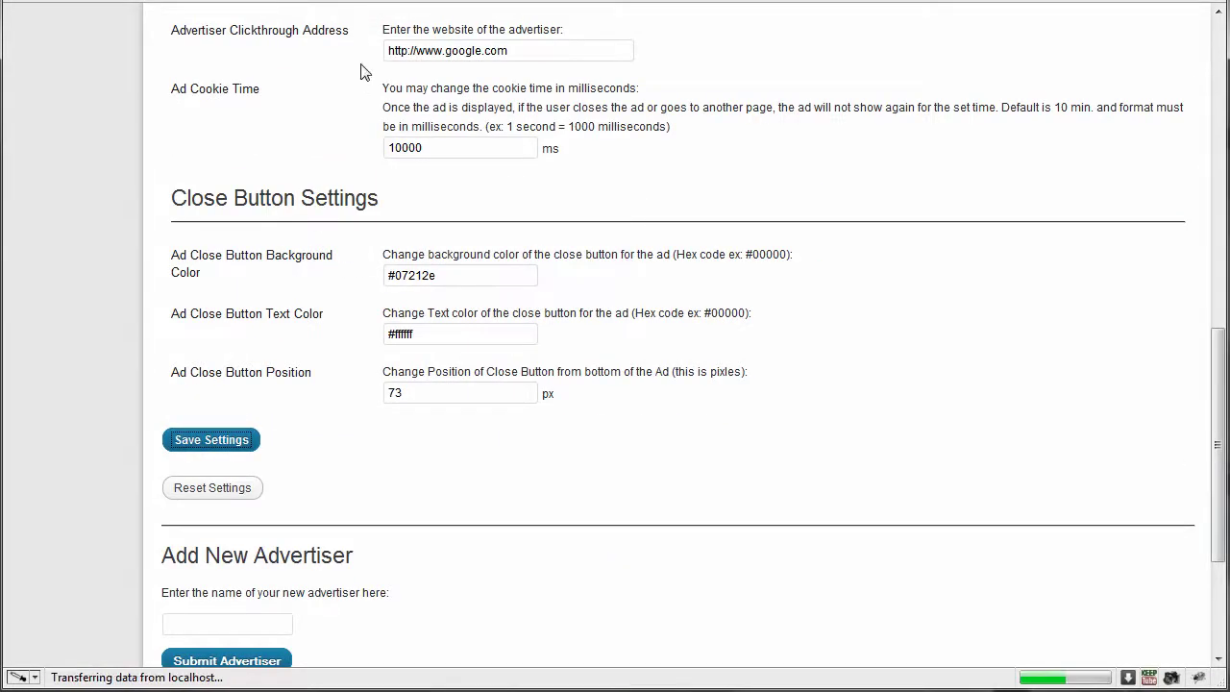
Open the live site and reload it until the catfish banner shows at the bottom
click(350, 21)
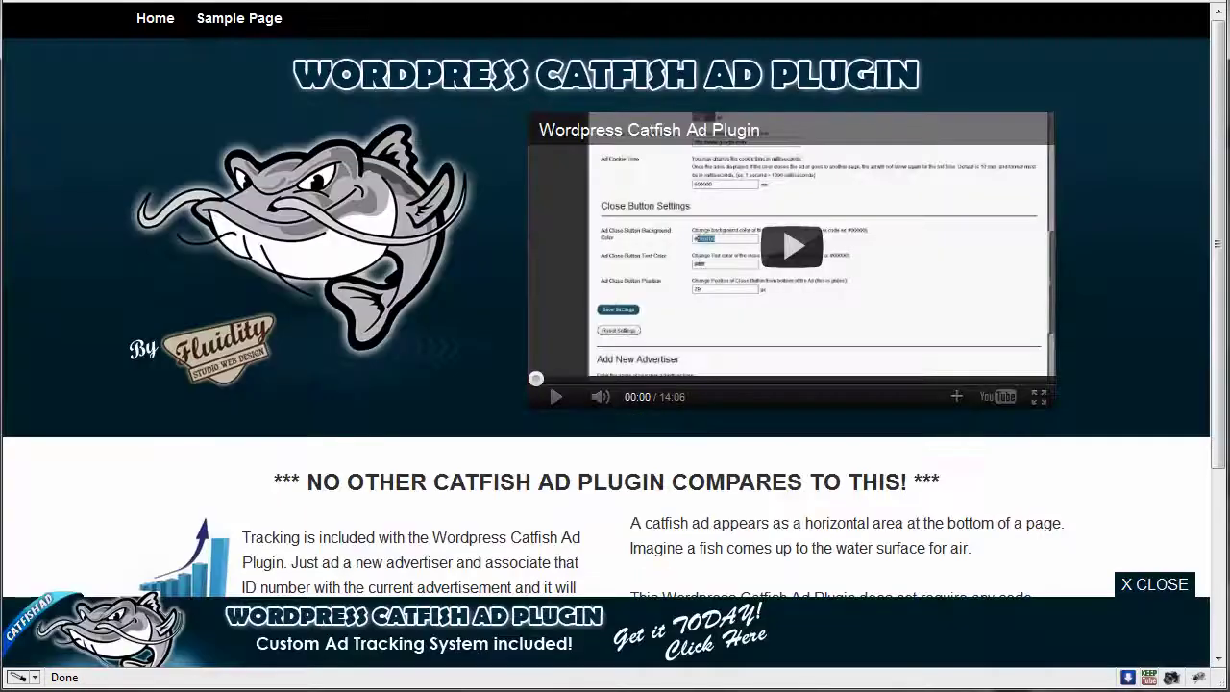
key(F5)
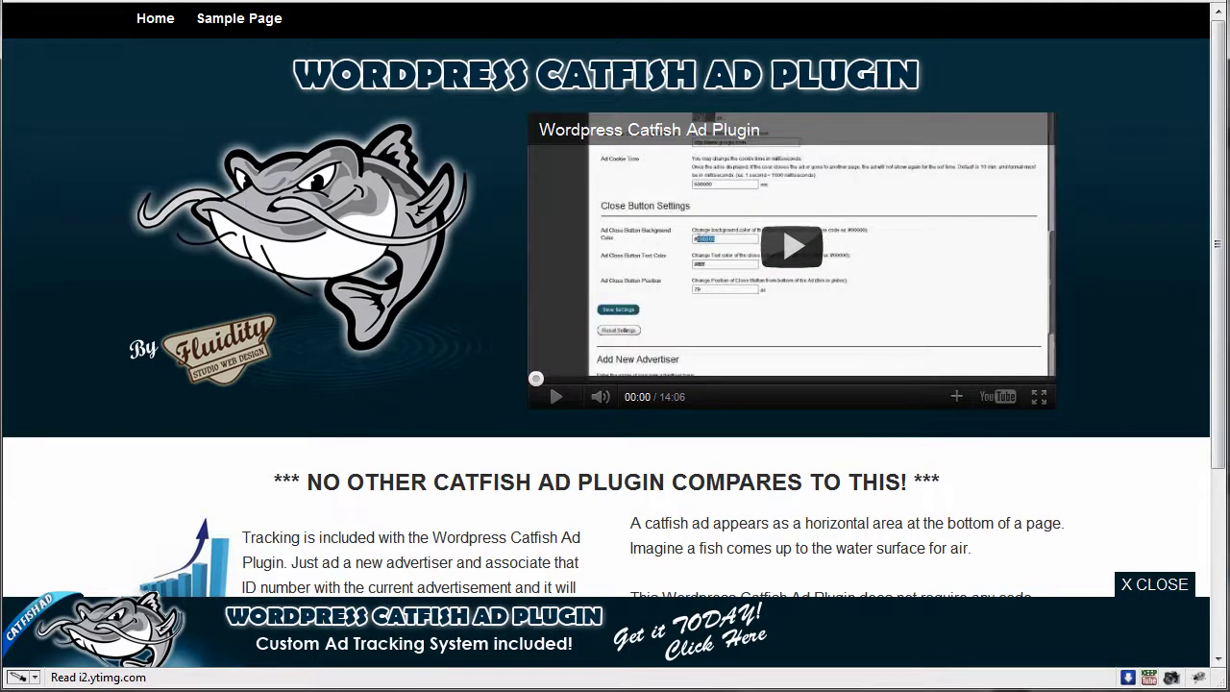
key(F5)
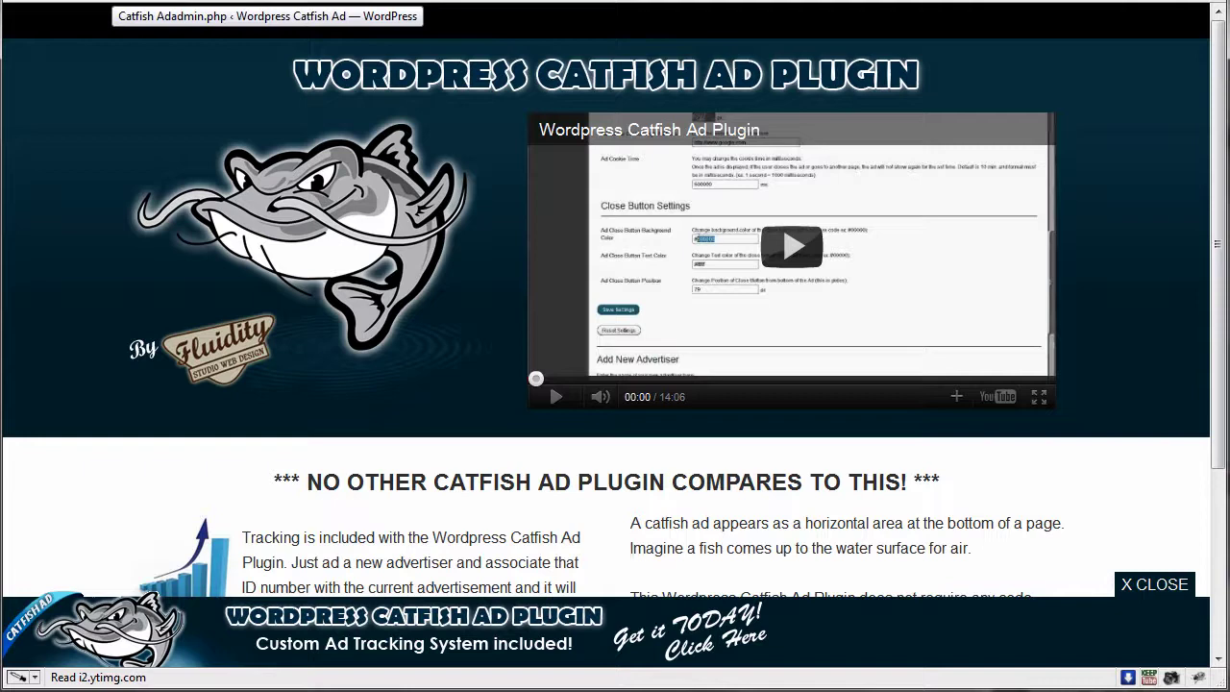
key(F5)
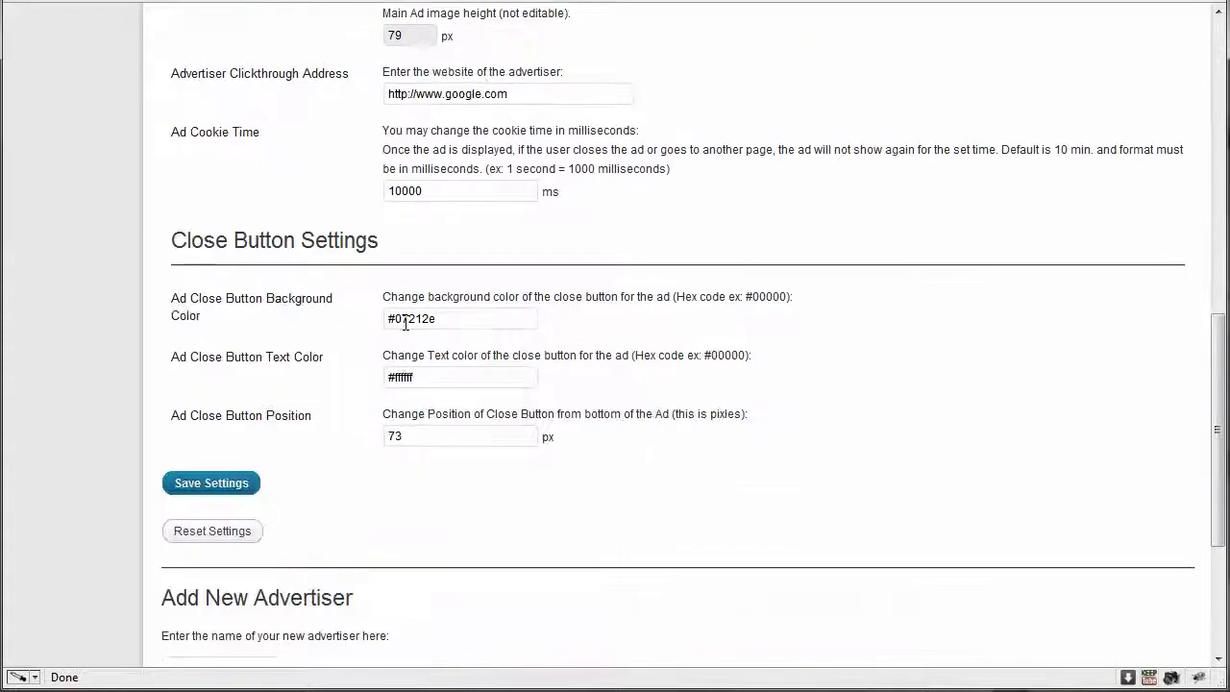
Refresh the analytics, click through the catfish banner on the live site, then return
scroll(405, 323, down, 5)
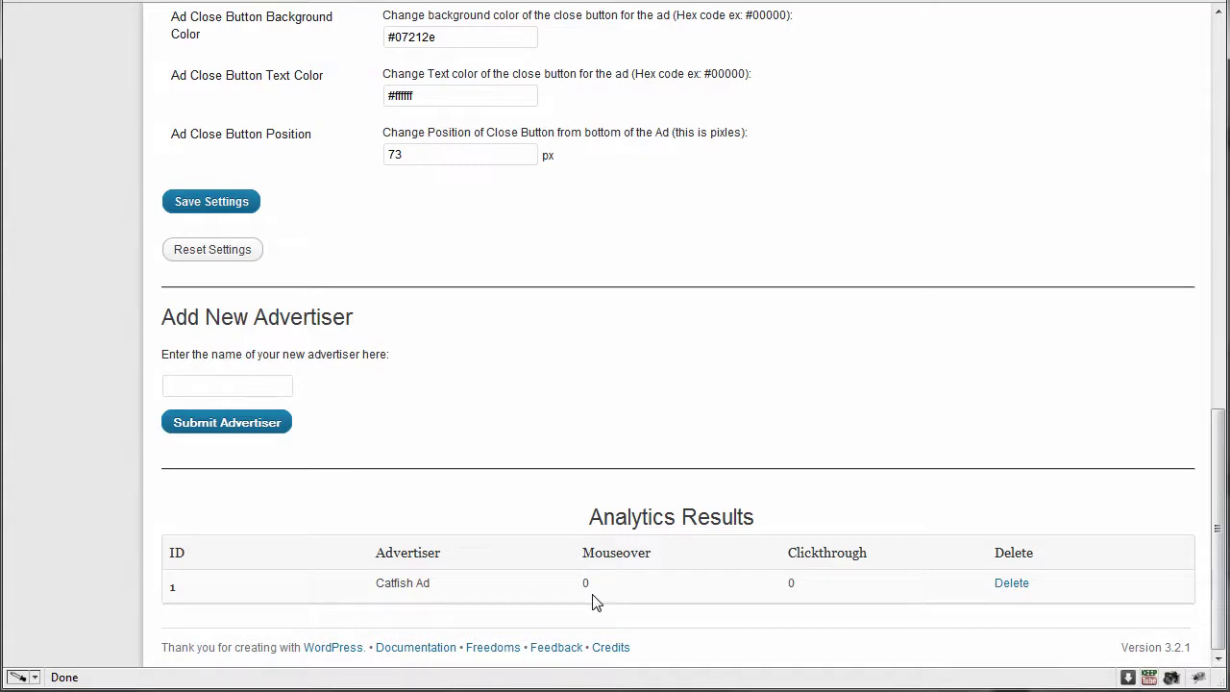
key(F5)
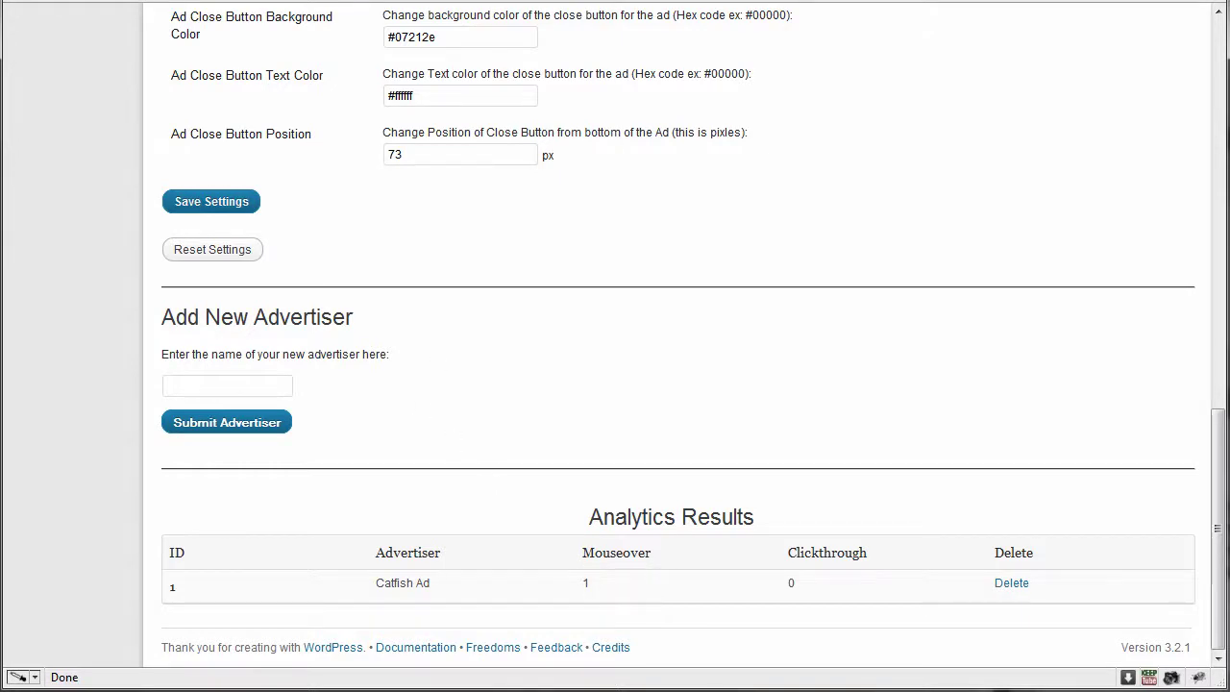
key(ctrl+Tab)
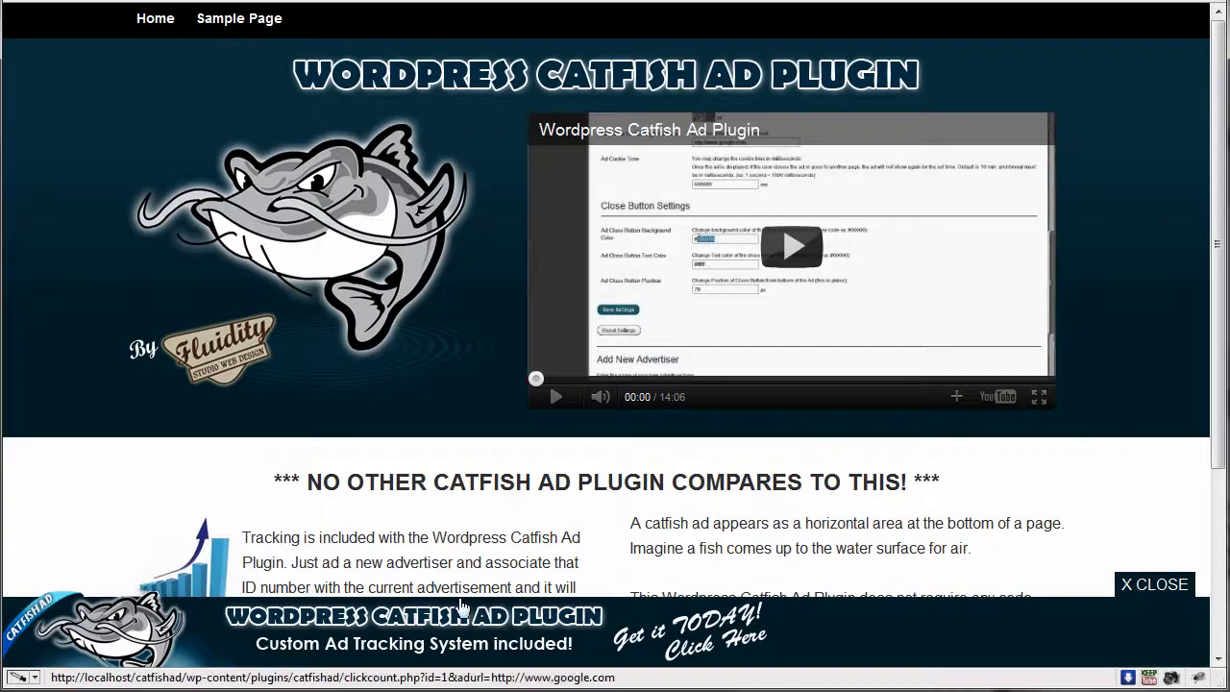
click(482, 650)
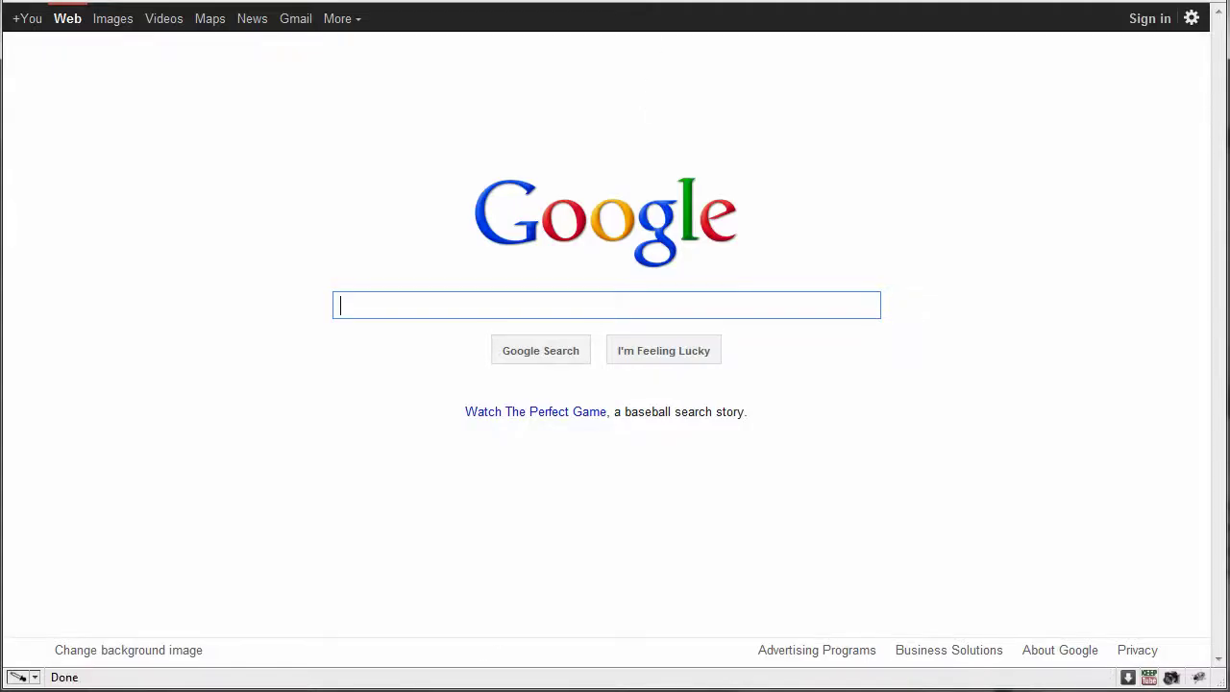
key(alt+Left)
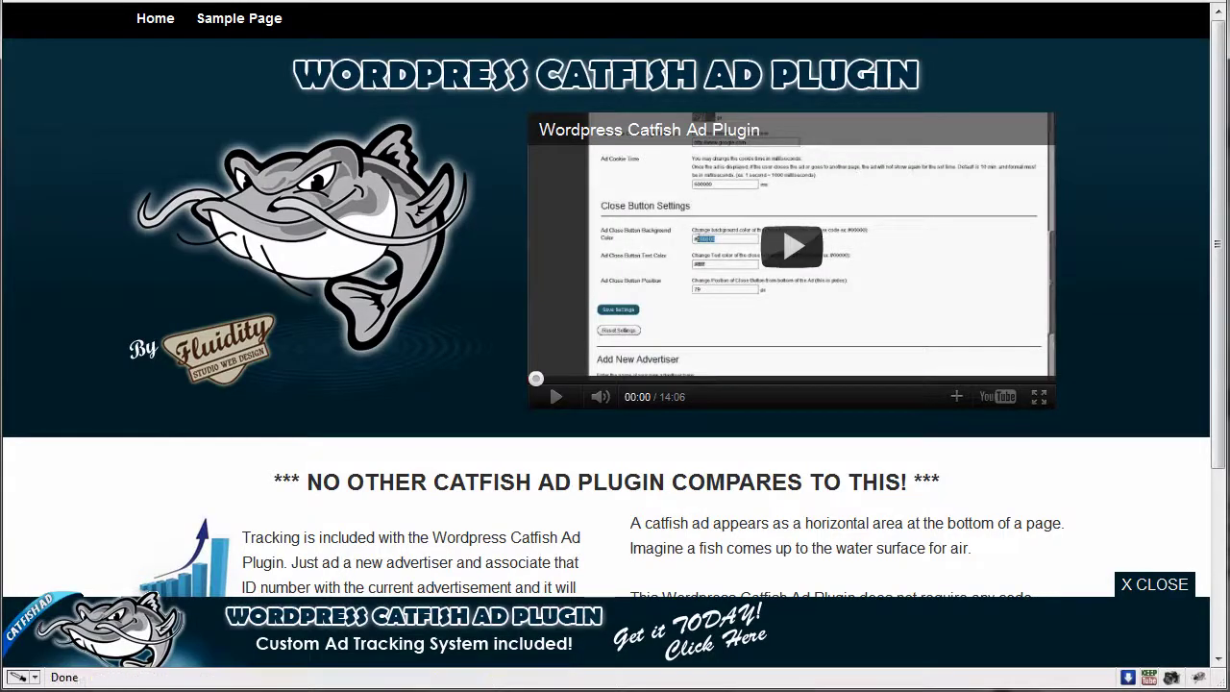
key(alt+Left)
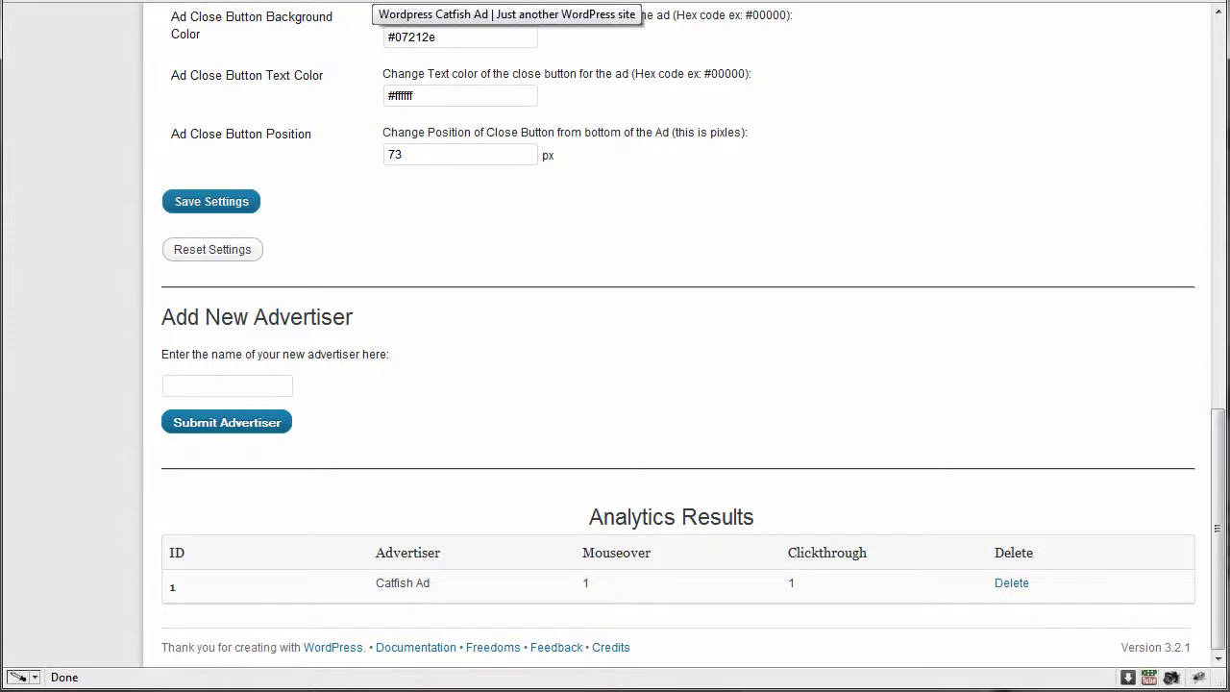
Reload the site and admin pages until analytics show 2 mouseovers and 1 clickthrough
click(384, 2)
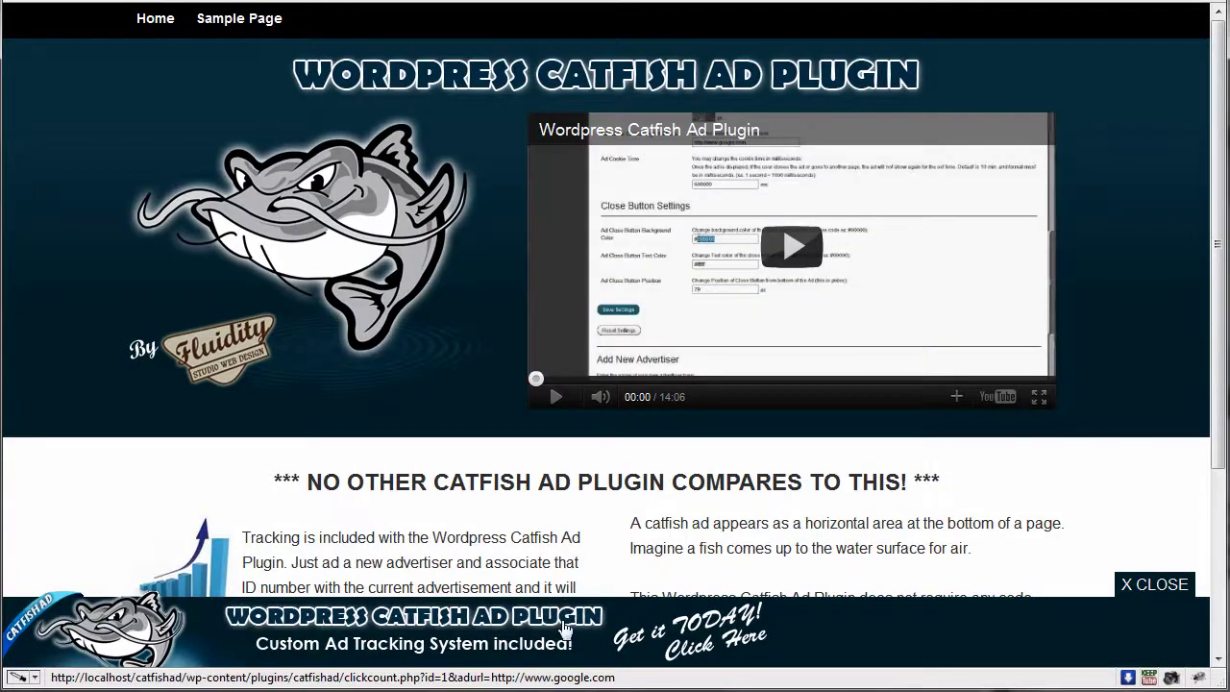
key(ctrl+Tab)
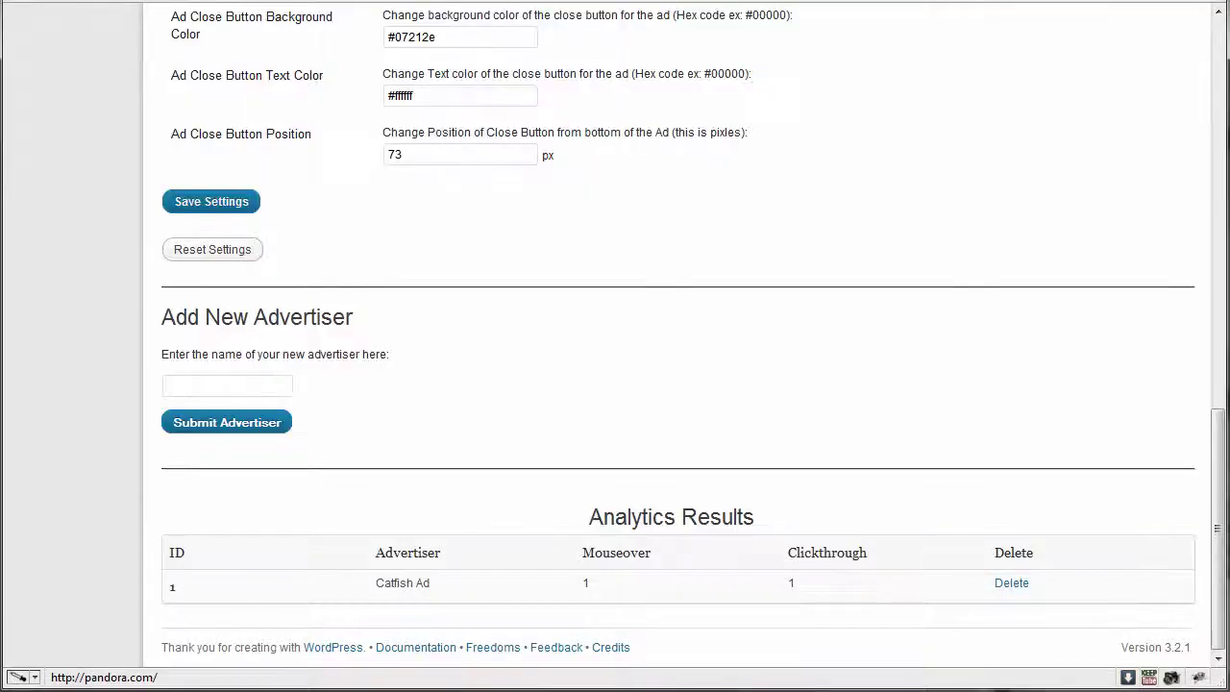
key(F5)
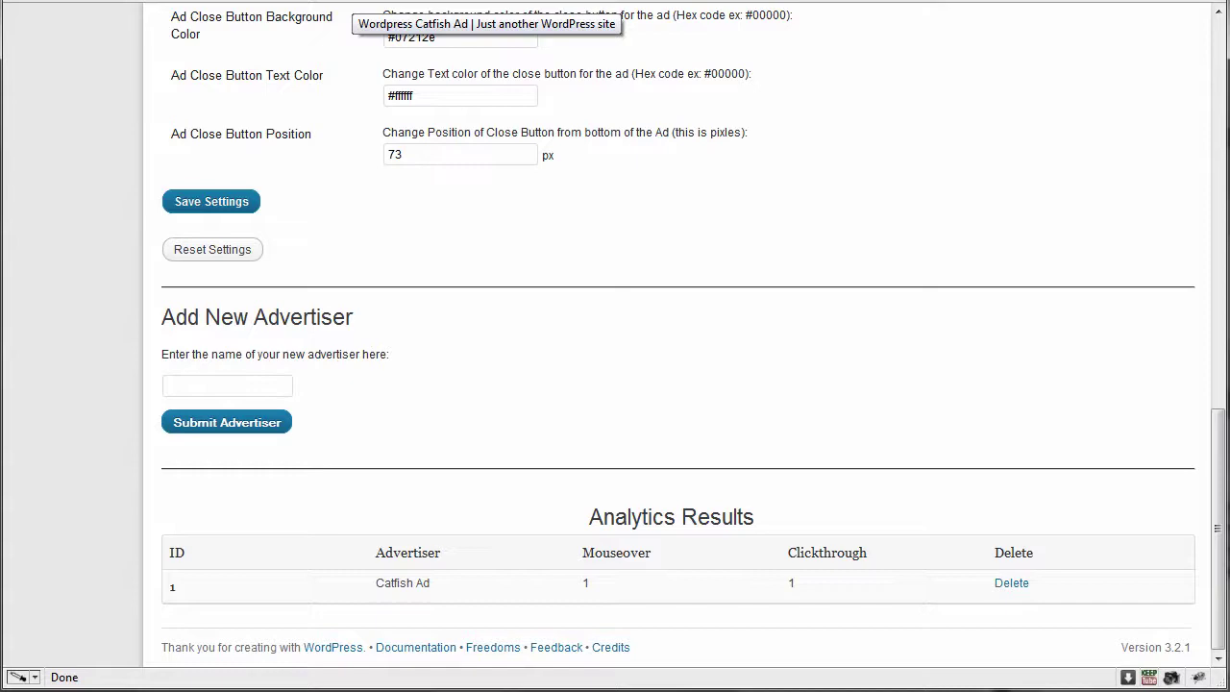
key(ctrl+Tab)
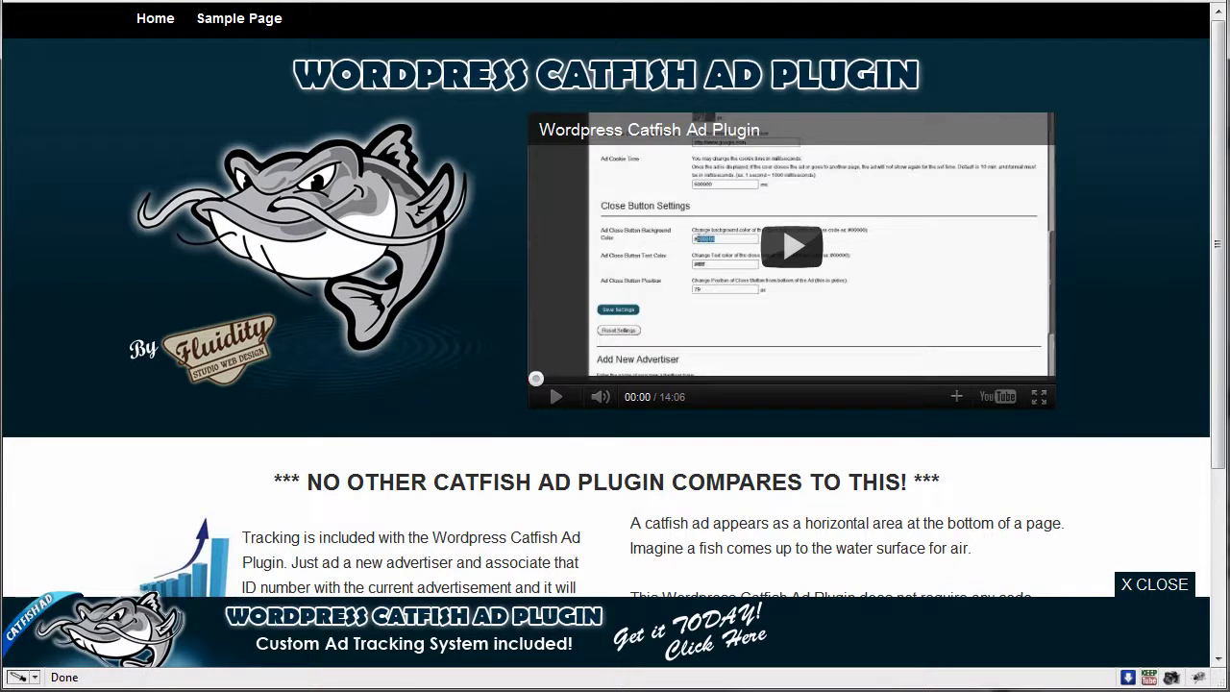
key(F5)
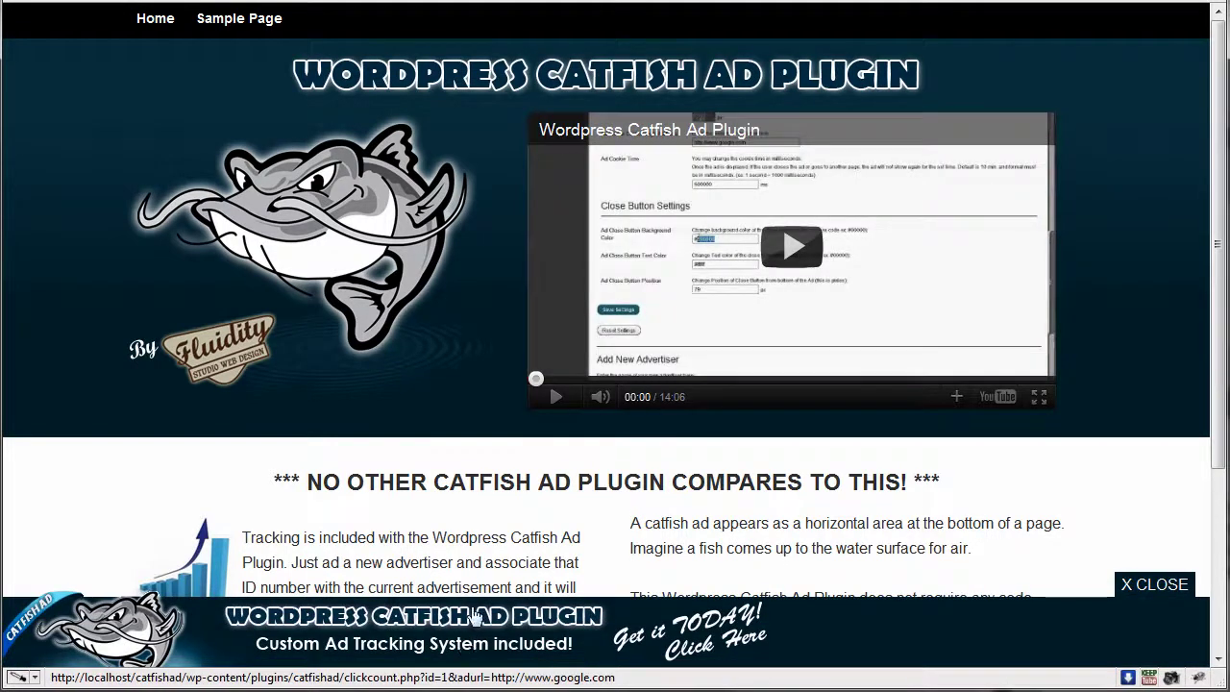
key(ctrl+Tab)
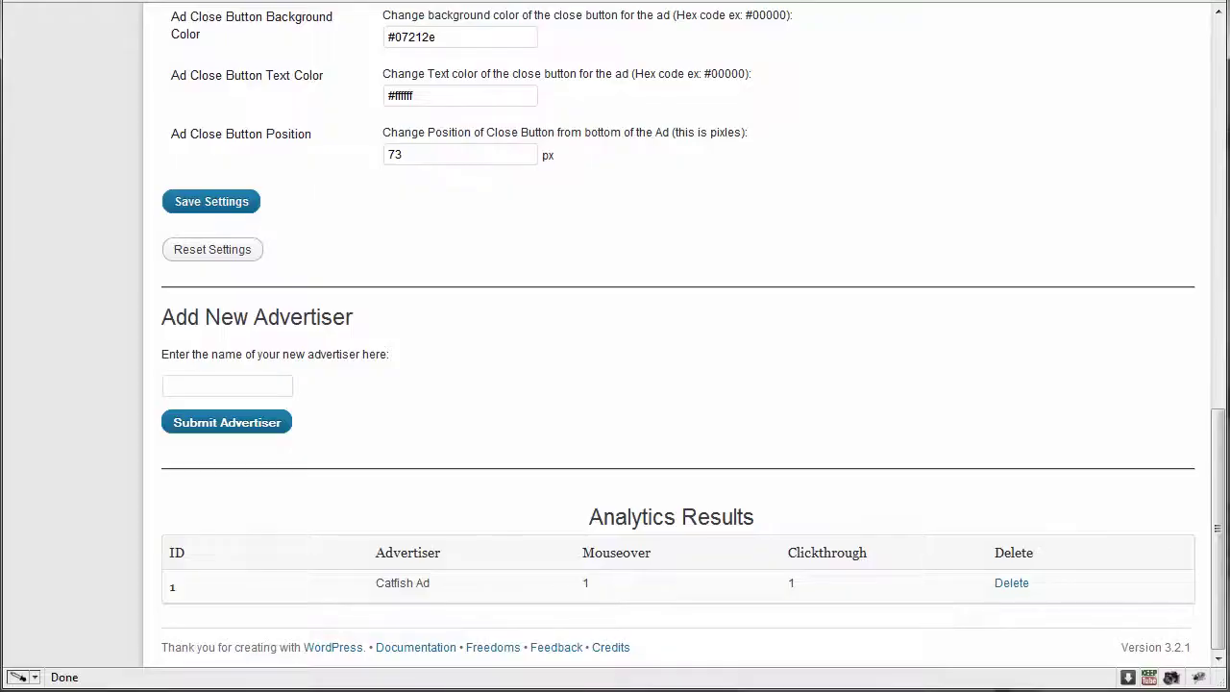
key(F5)
Add 'Advertiser' as a second advertiser from the name suggestions
text(d)
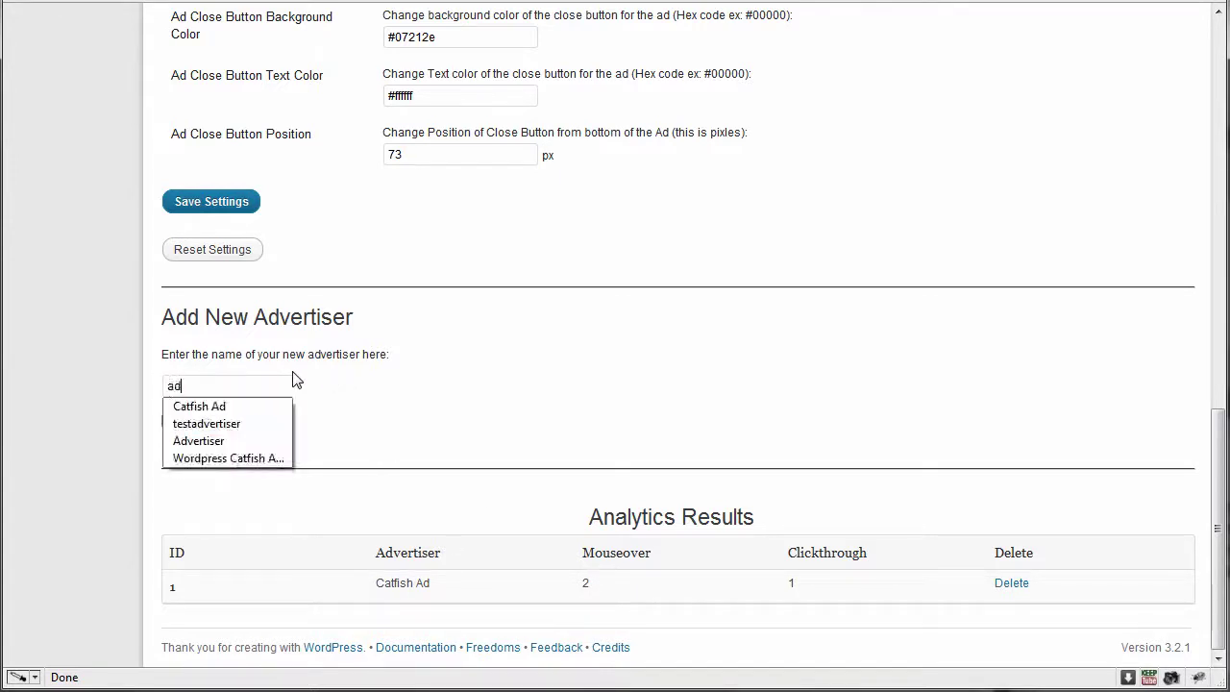
click(252, 444)
click(260, 426)
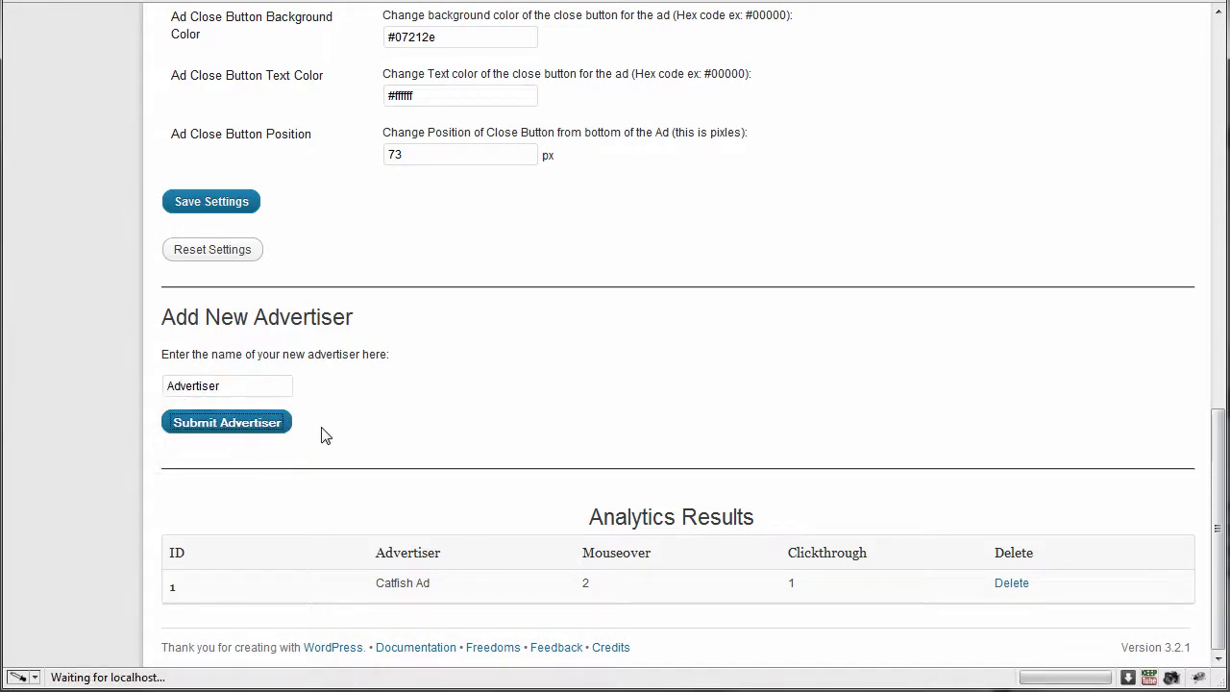
Change the catfish Client ID from 1 to 2
scroll(546, 452, down, 15)
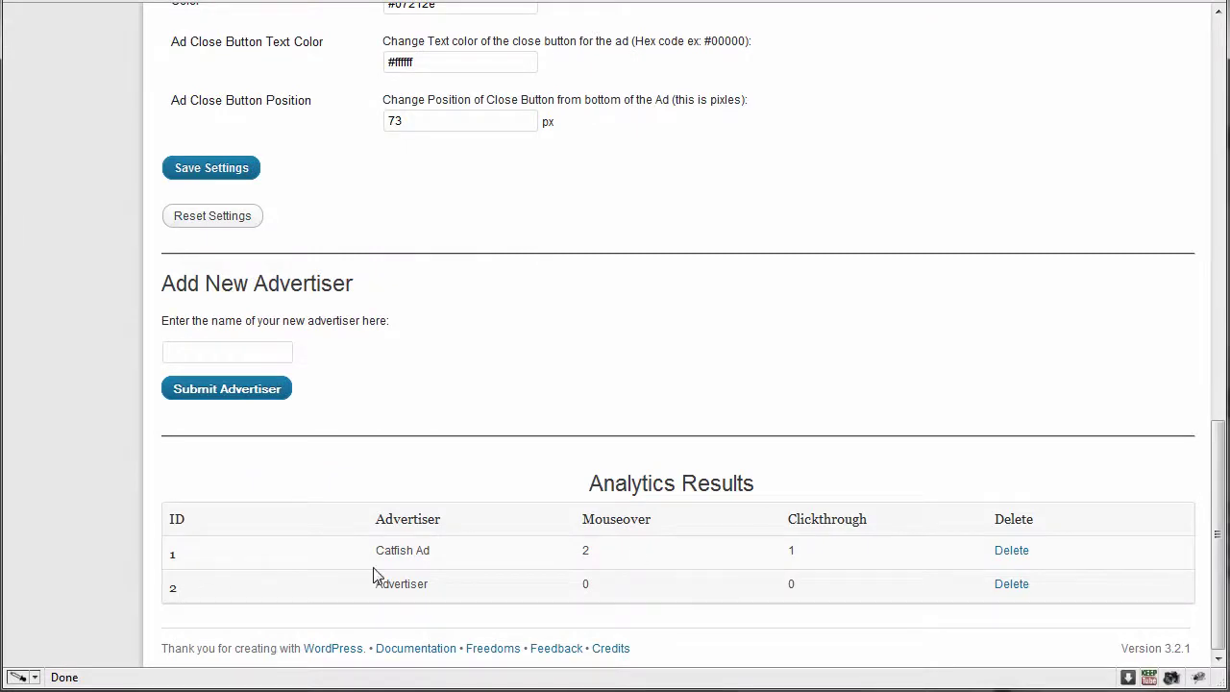
scroll(629, 552, up, 20)
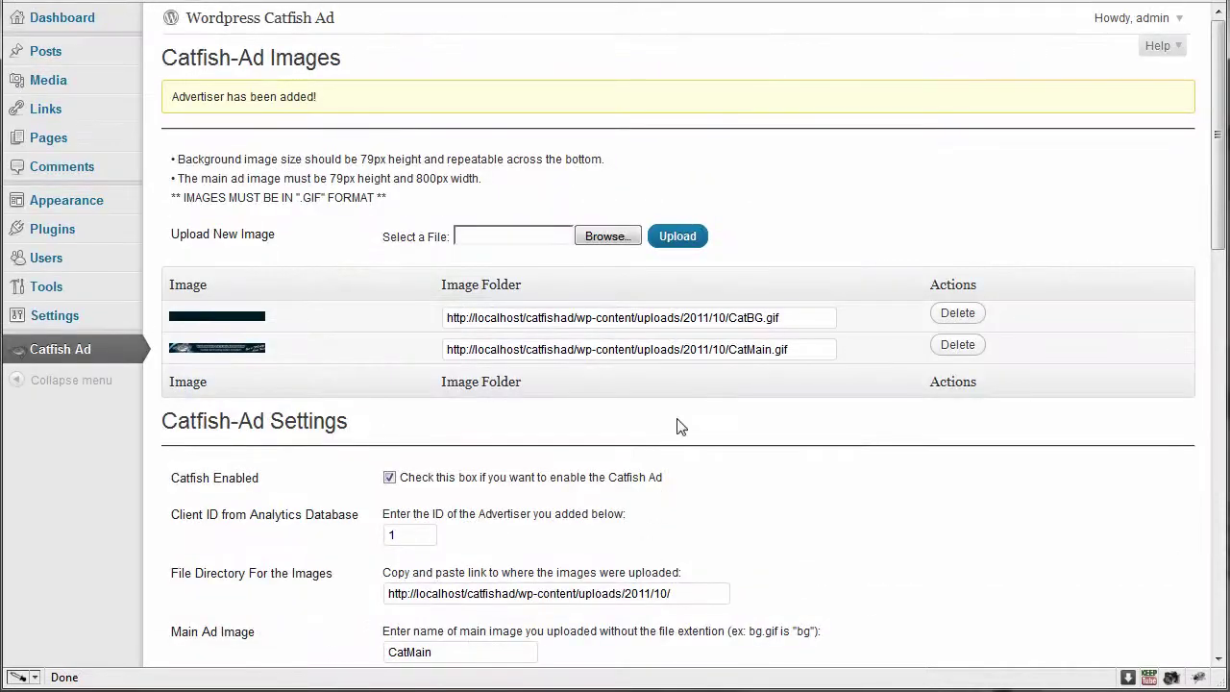
scroll(675, 425, down, 10)
scroll(472, 241, up, 3)
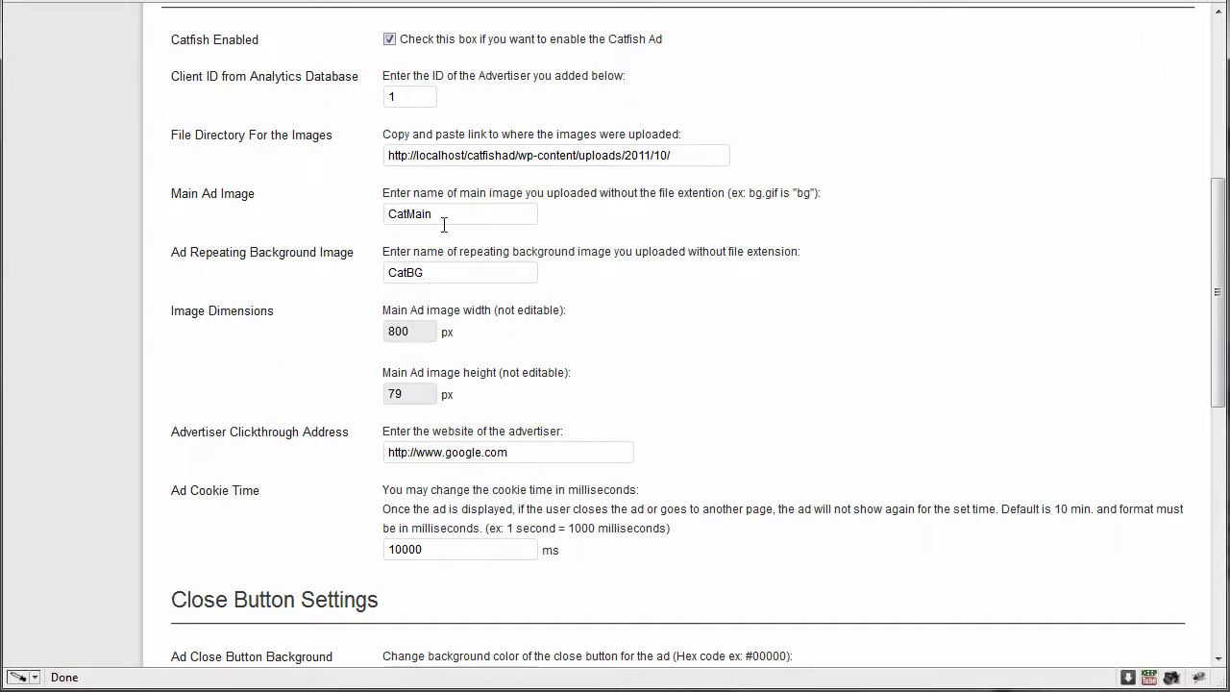
scroll(430, 239, up, 4)
drag(405, 312, 377, 317)
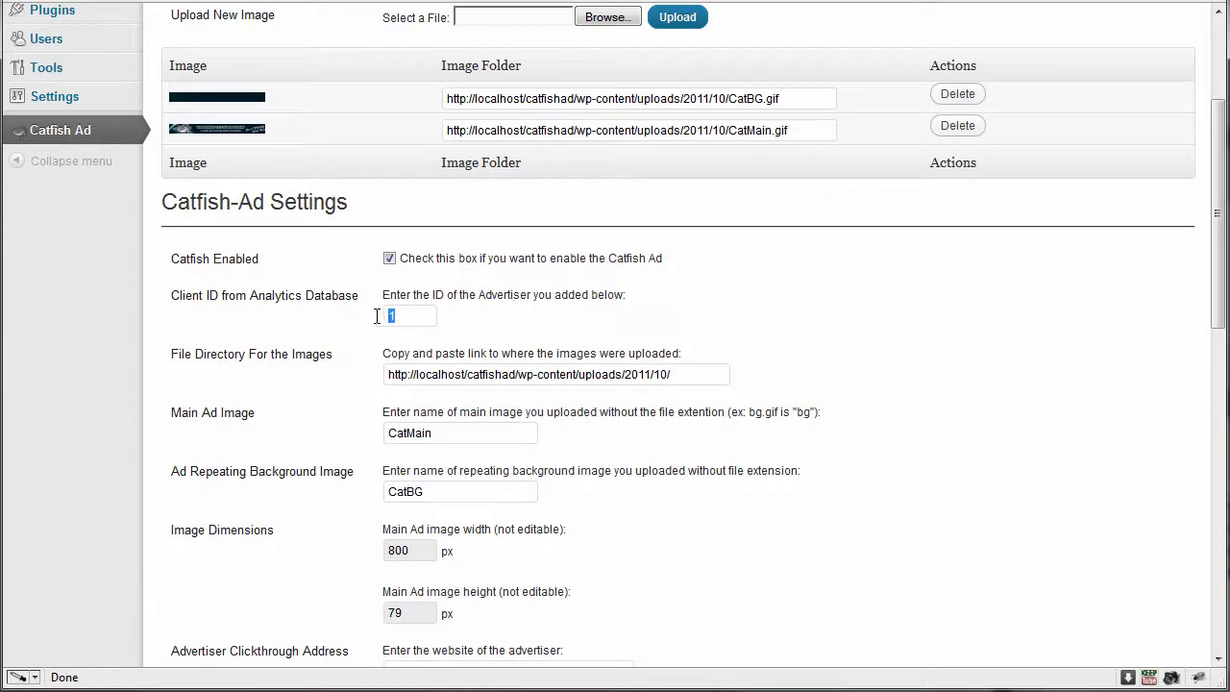
text(2)
scroll(275, 385, down, 12)
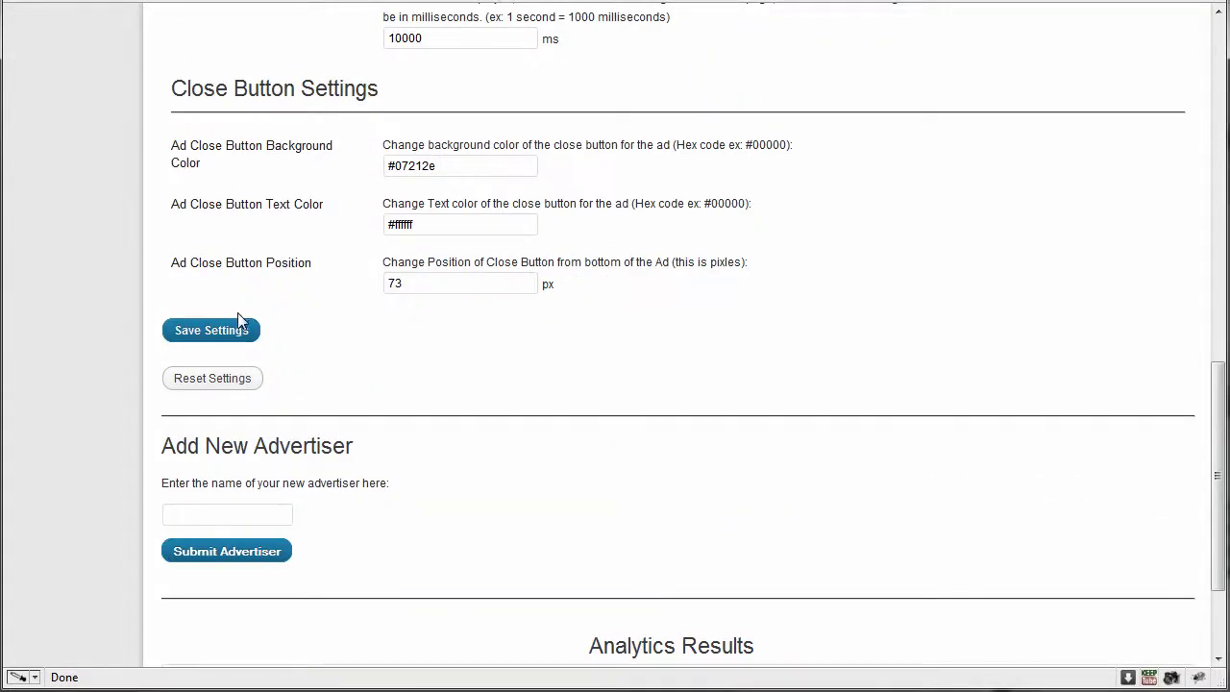
Save client ID 2, click the site's catfish banner, and refresh the admin analytics
click(238, 317)
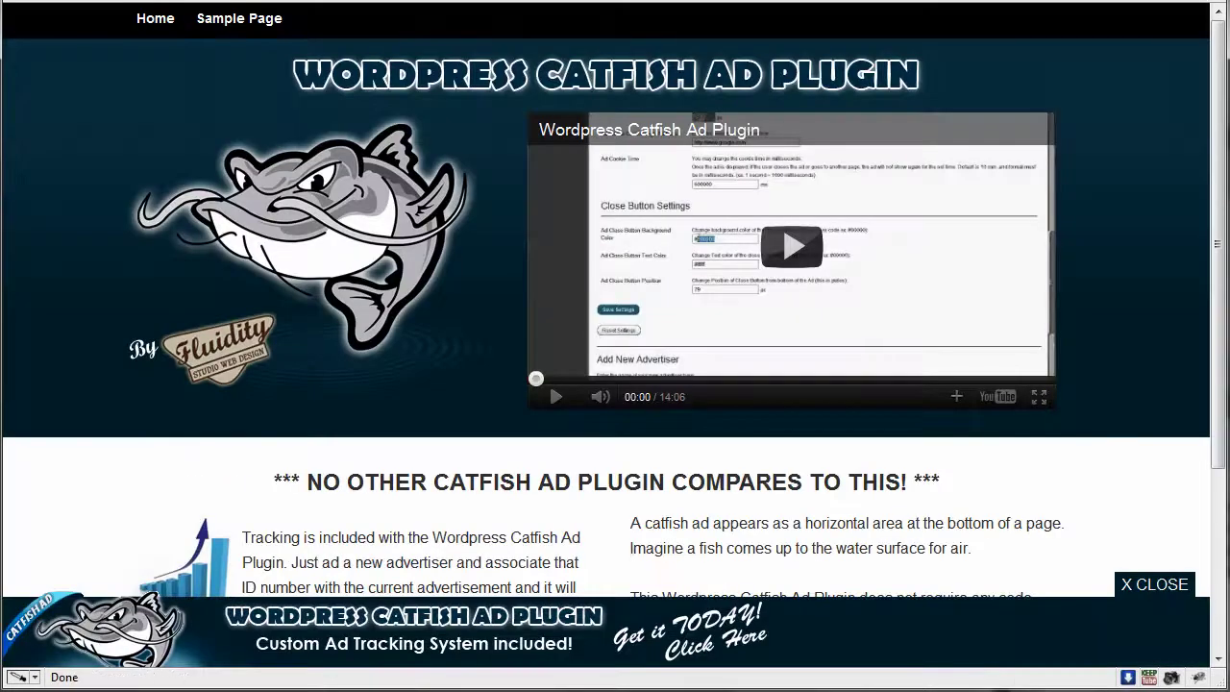
key(F5)
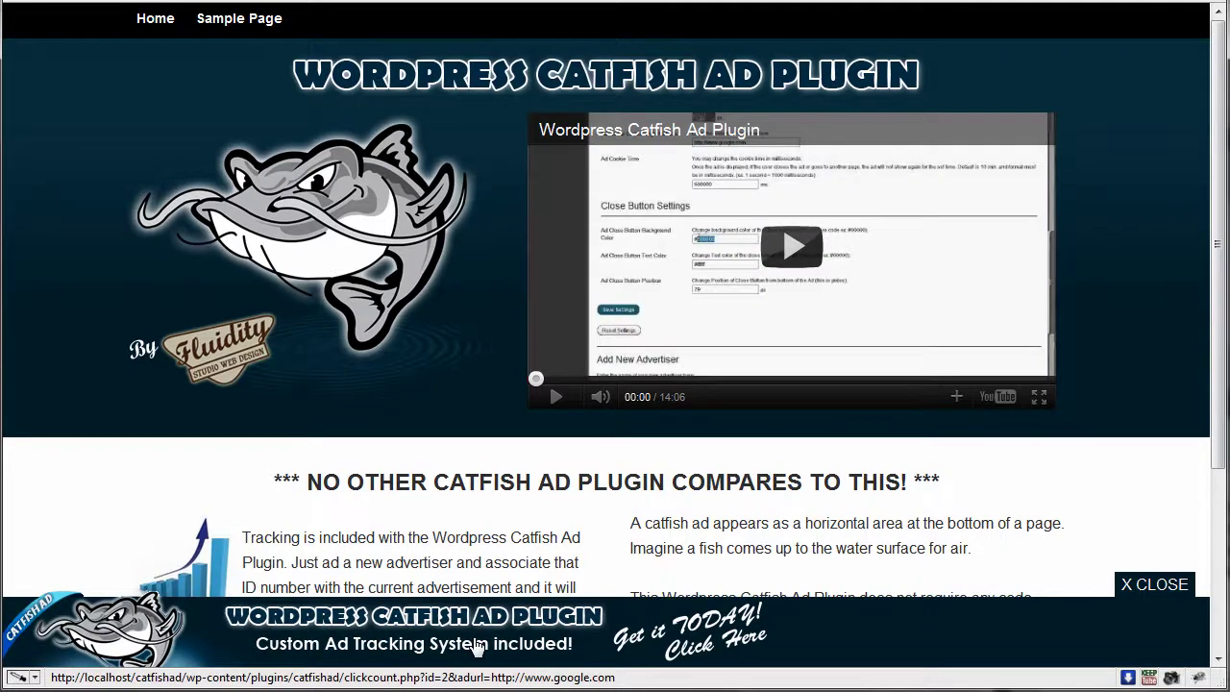
click(477, 648)
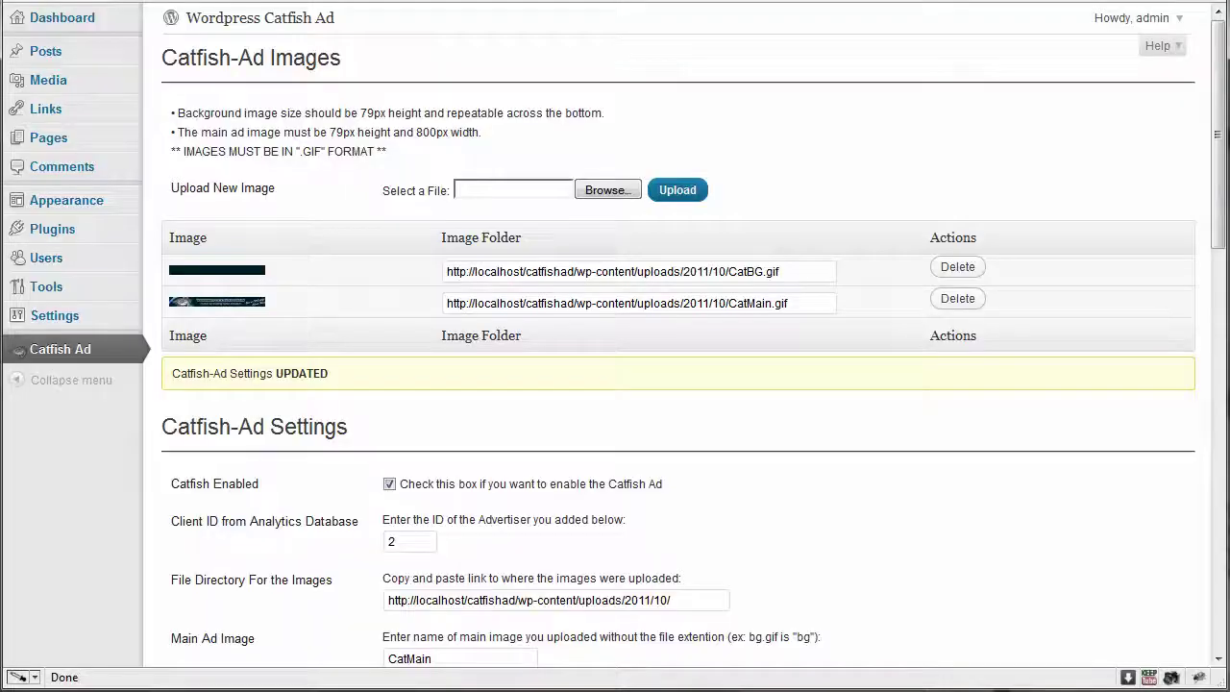
scroll(507, 234, down, 8)
scroll(507, 234, down, 4)
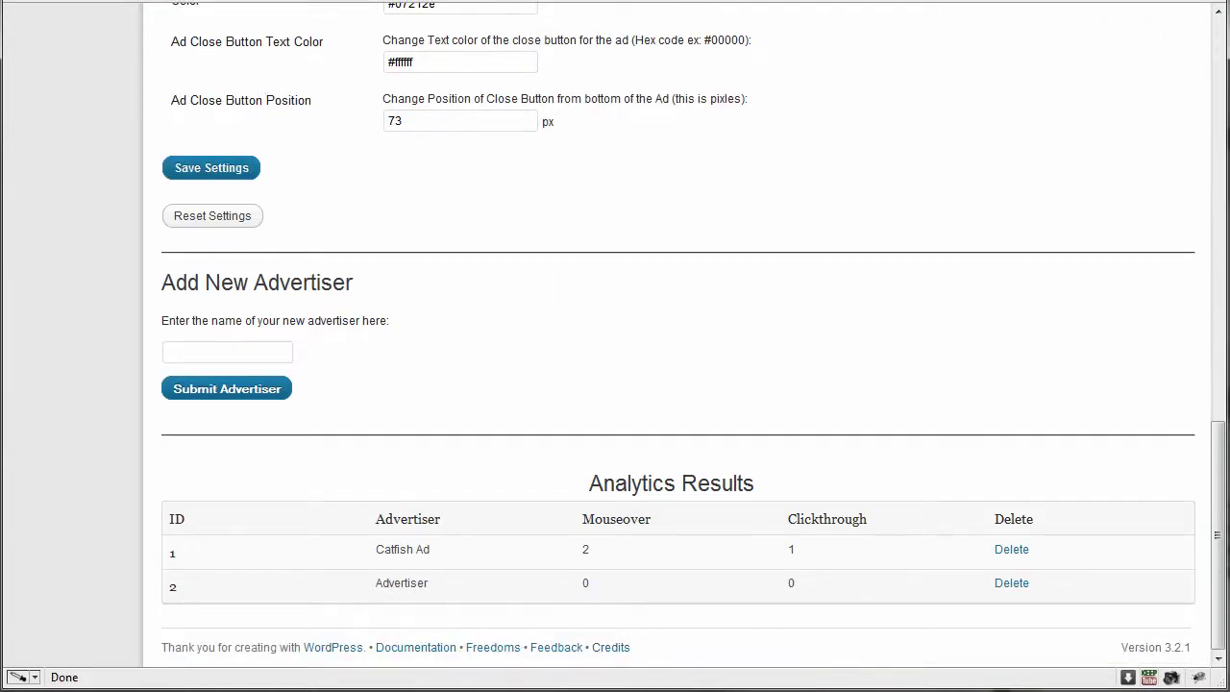
key(F5)
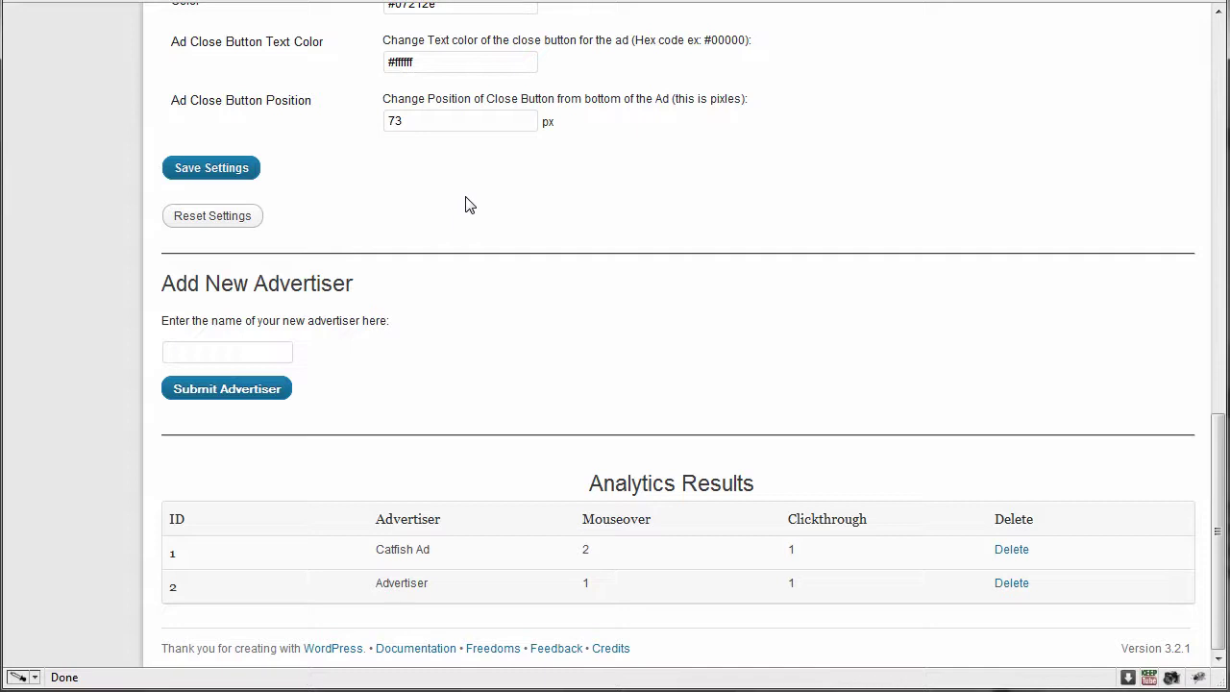
Delete the 'Advertiser' row, confirm with OK, and reload the Catfish Ad page
click(1021, 594)
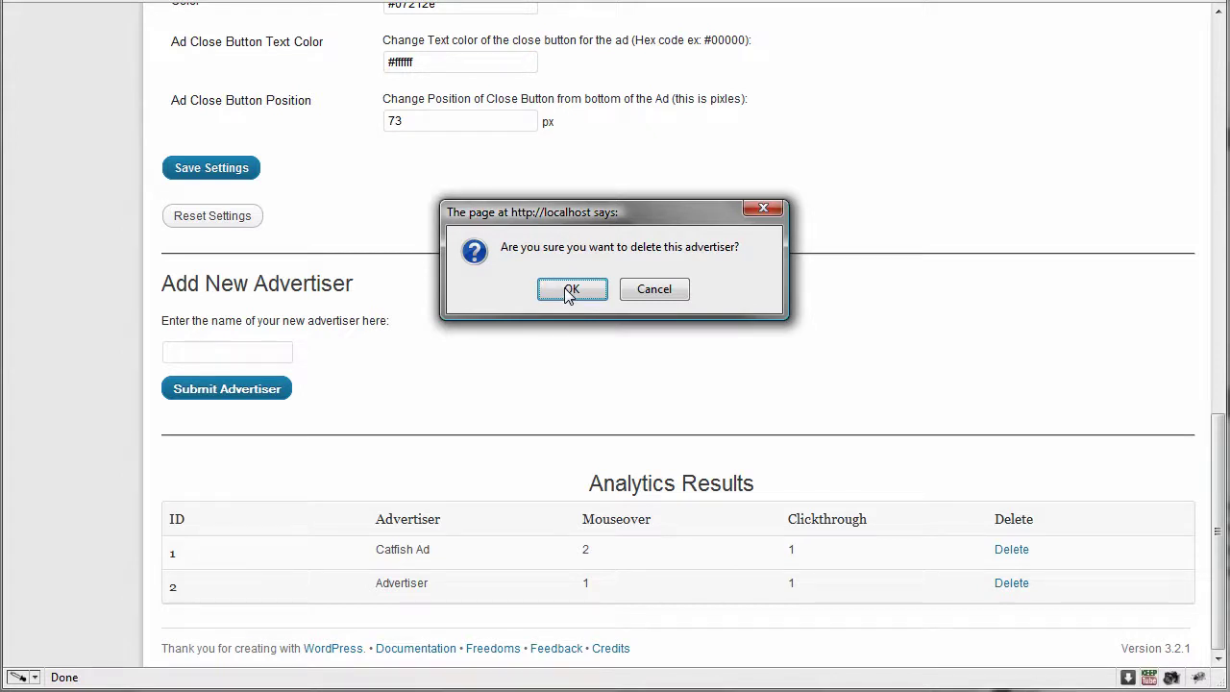
click(571, 292)
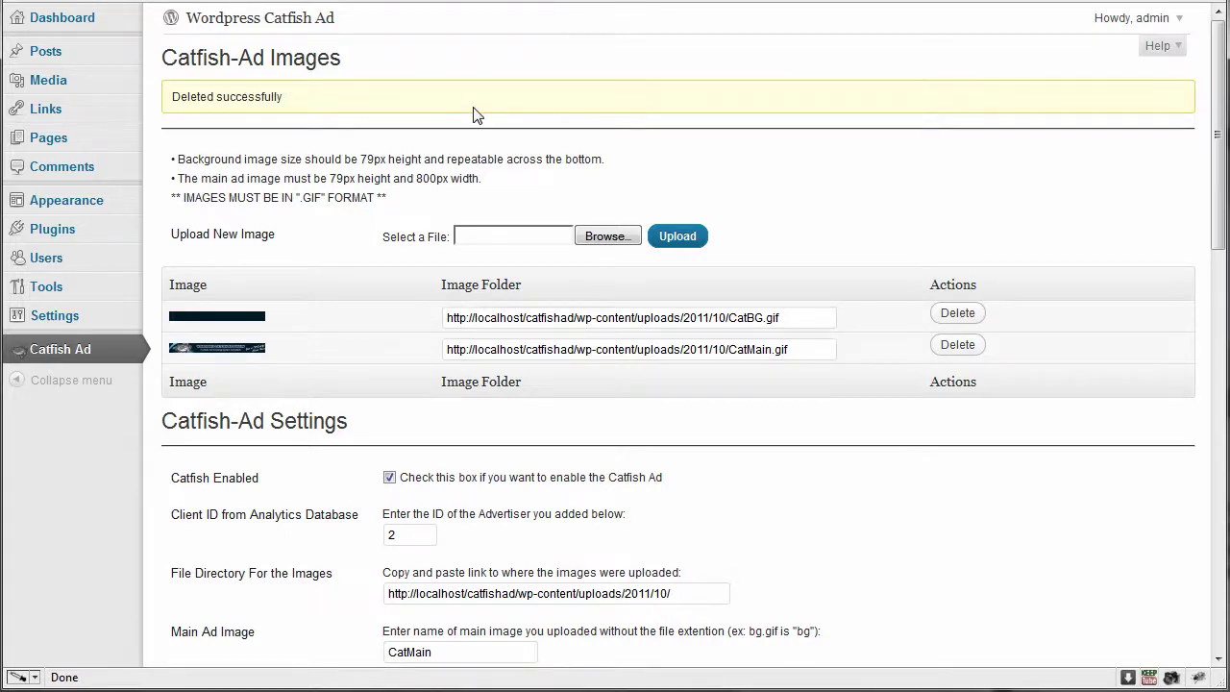
scroll(473, 113, down, 10)
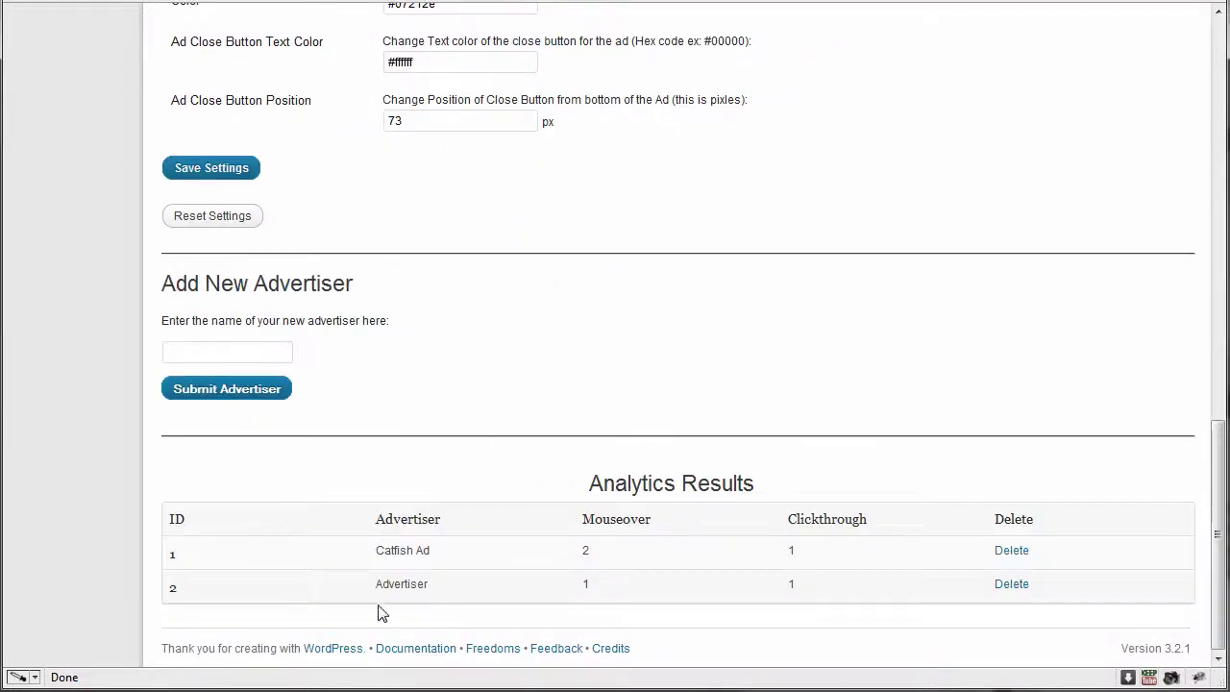
scroll(467, 568, up, 9)
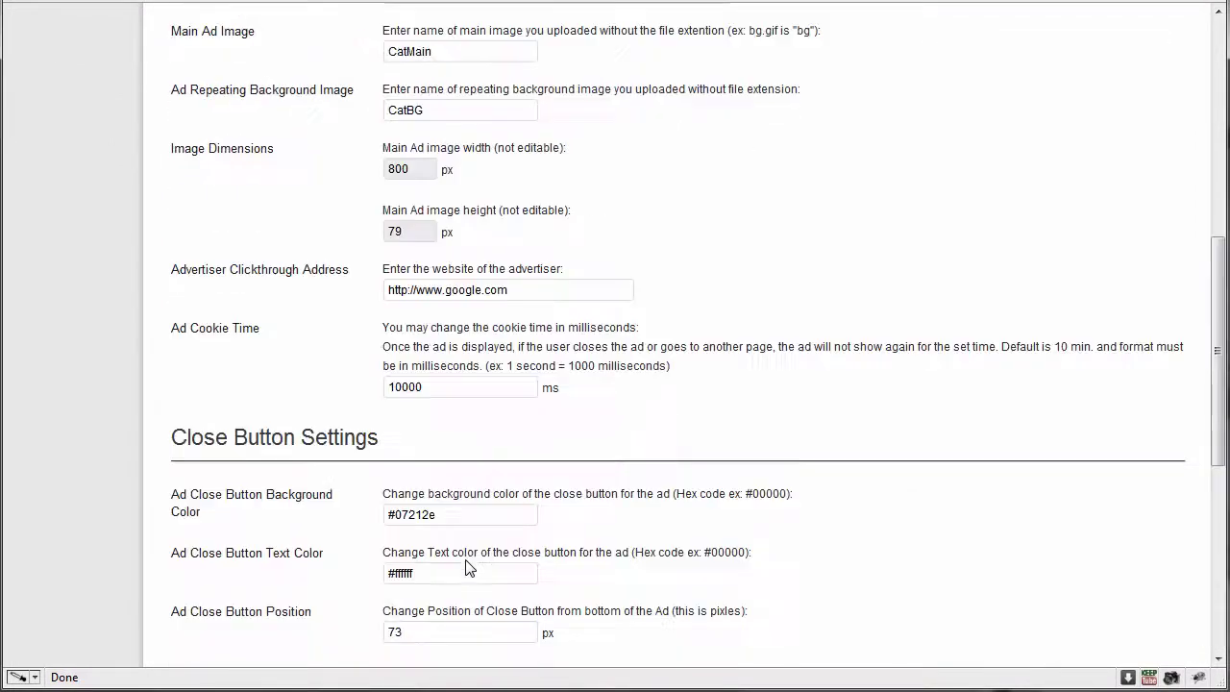
scroll(468, 568, up, 10)
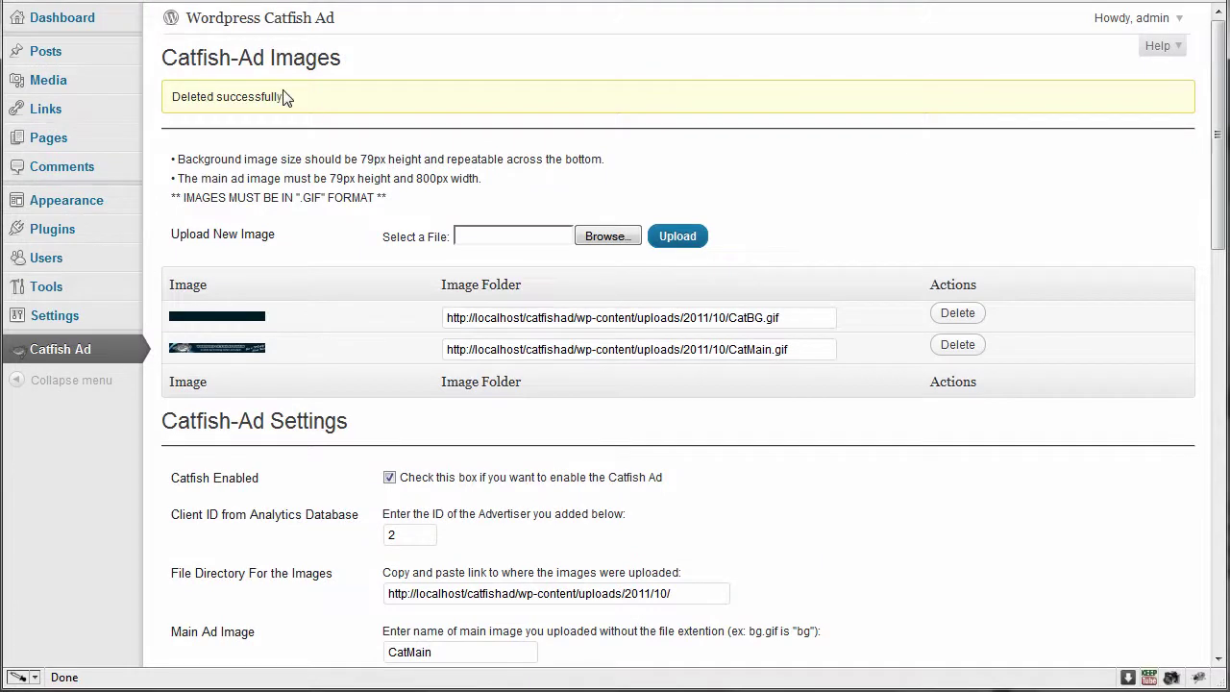
click(71, 358)
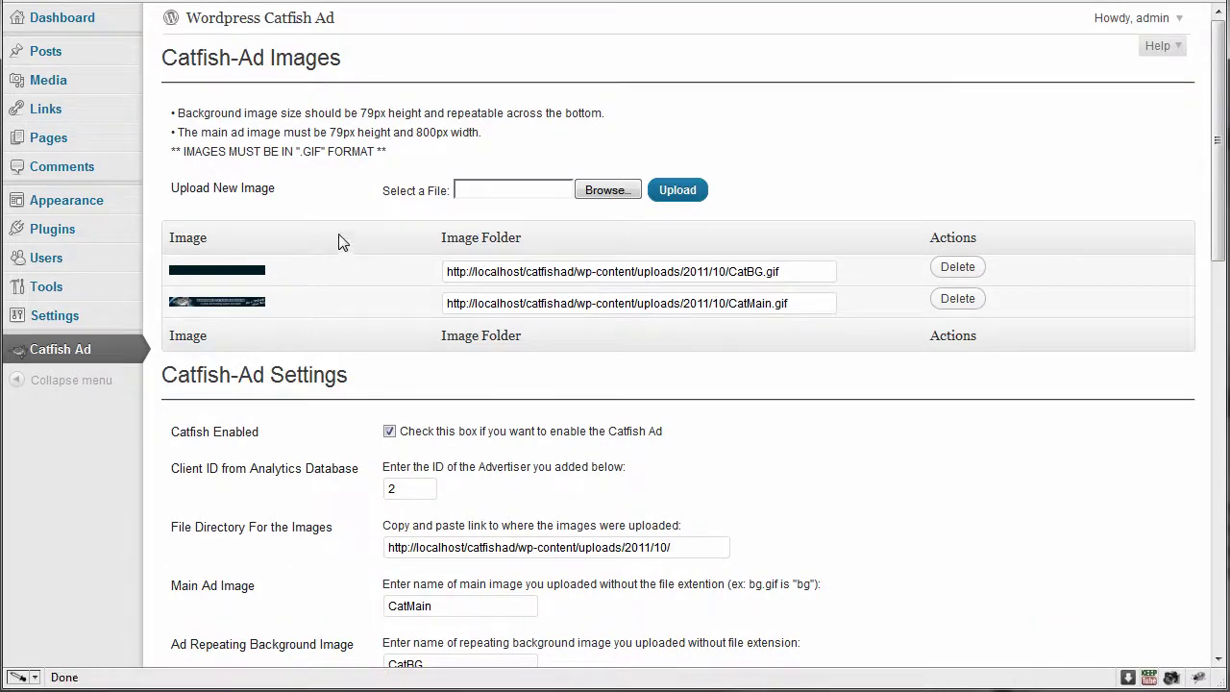
scroll(384, 240, down, 15)
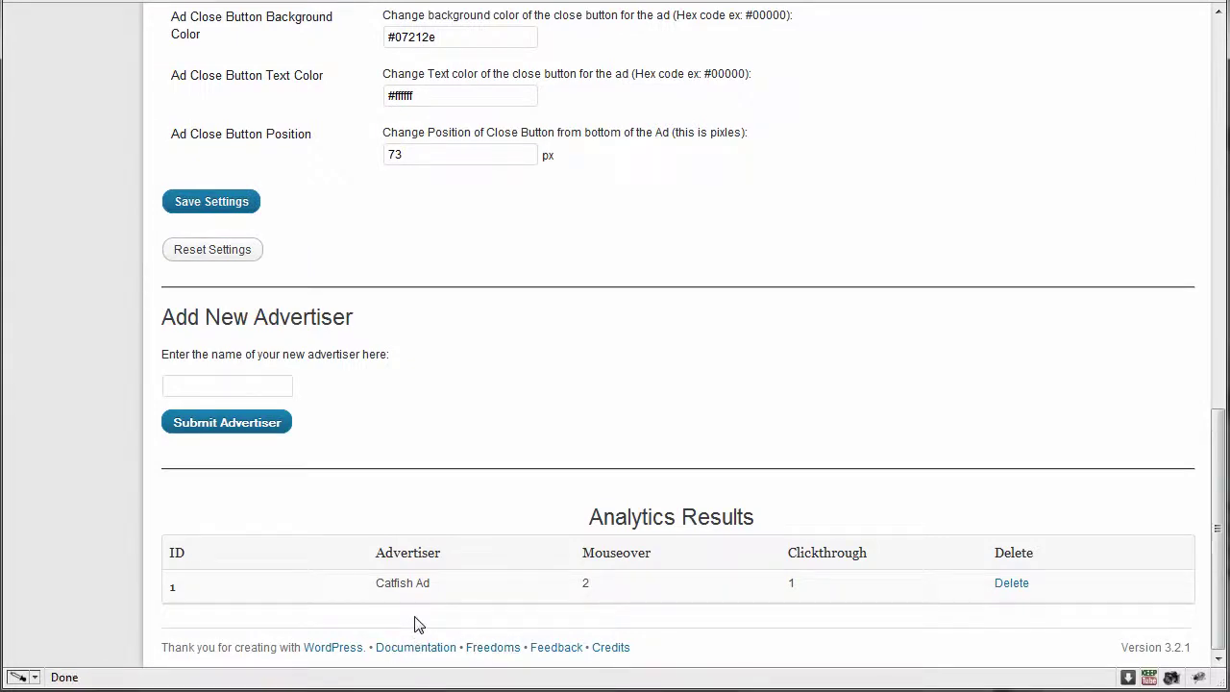
scroll(374, 535, up, 12)
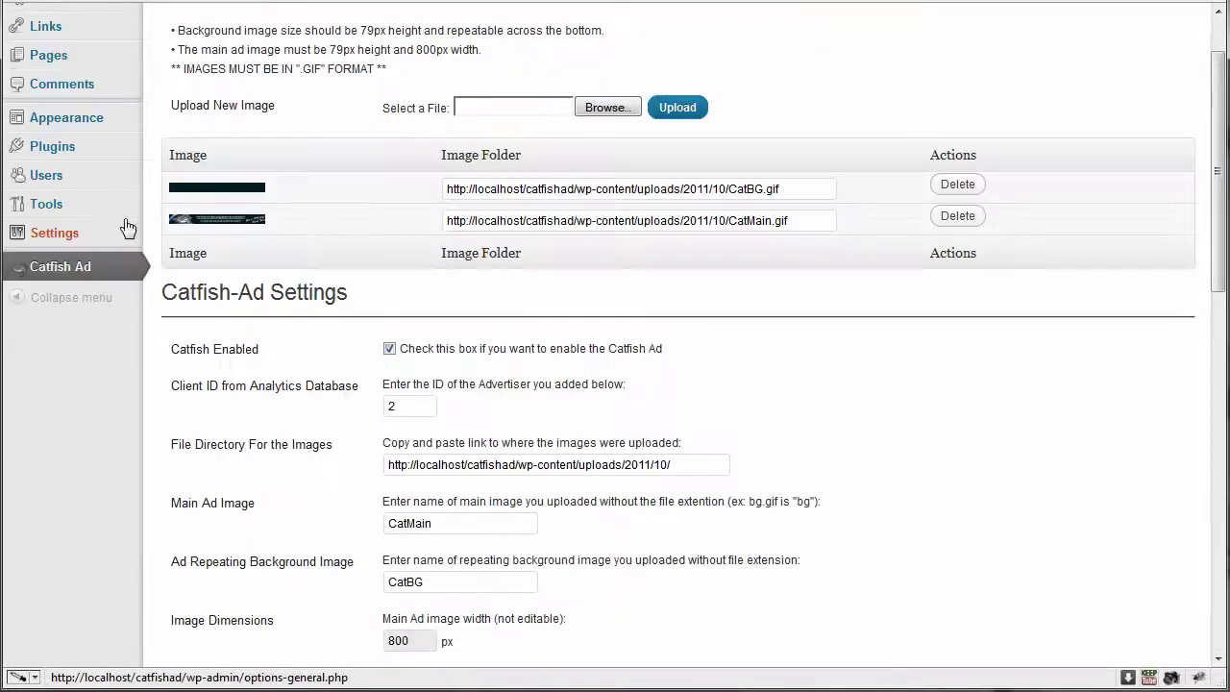
Reload the Catfish Ad page, then switch to the front-page tab showing the banner
click(79, 275)
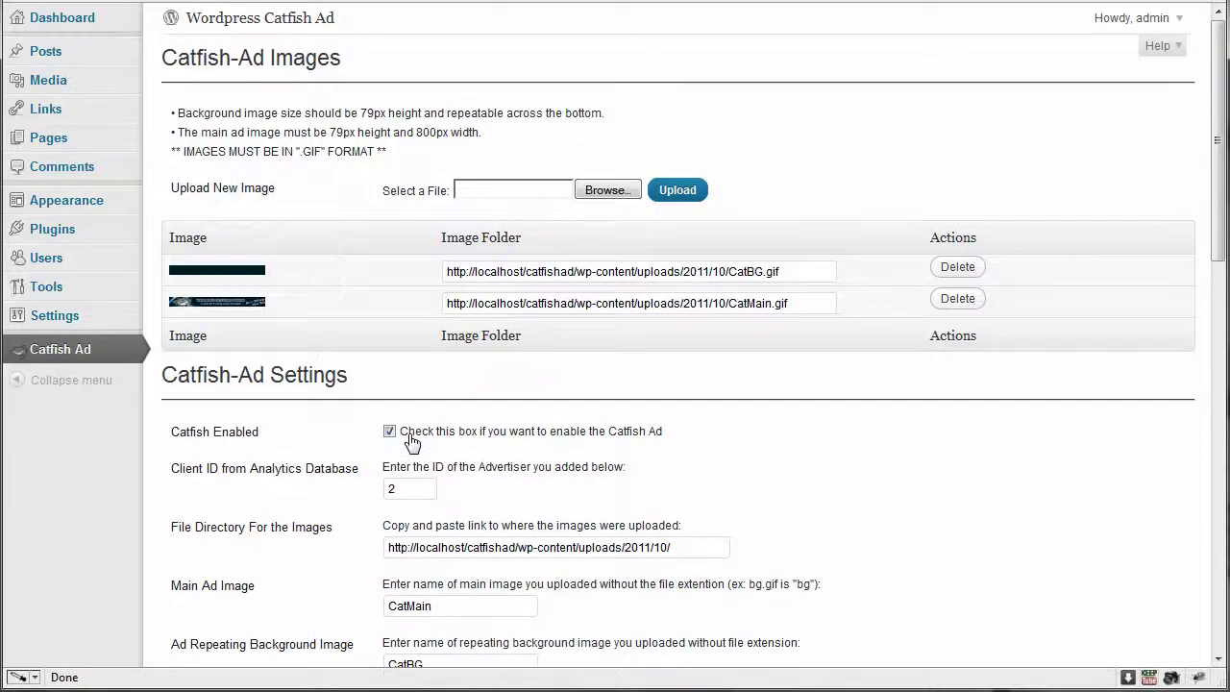
scroll(411, 433, down, 12)
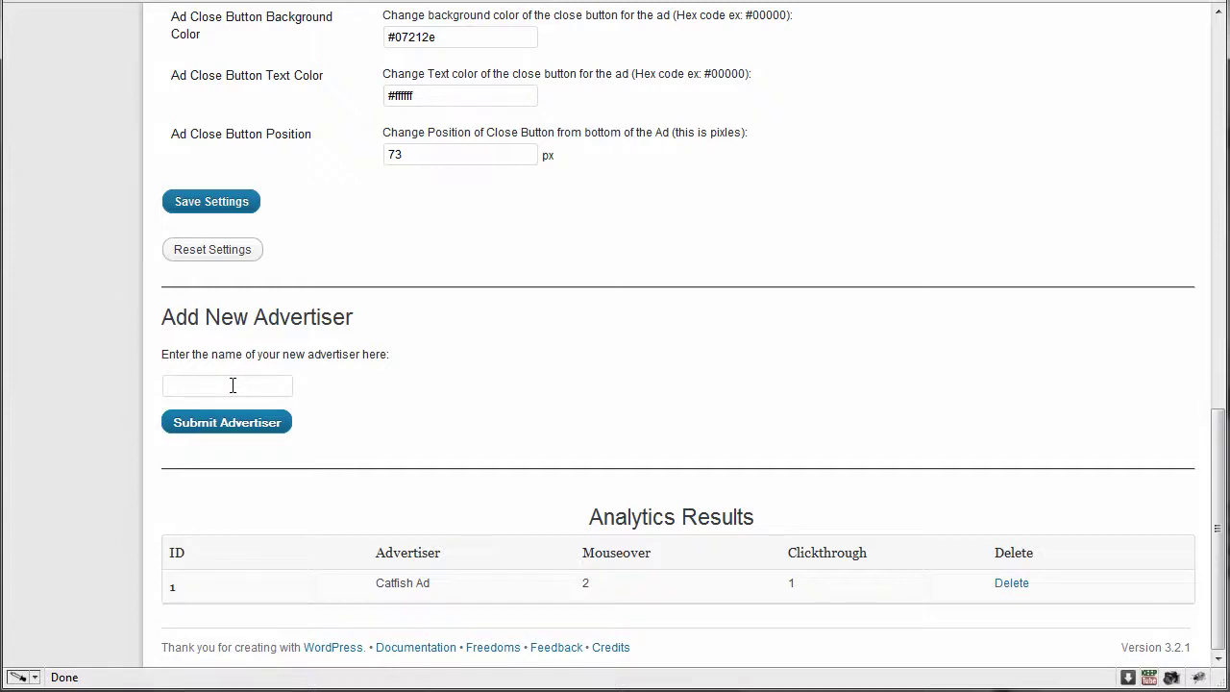
scroll(577, 414, up, 6)
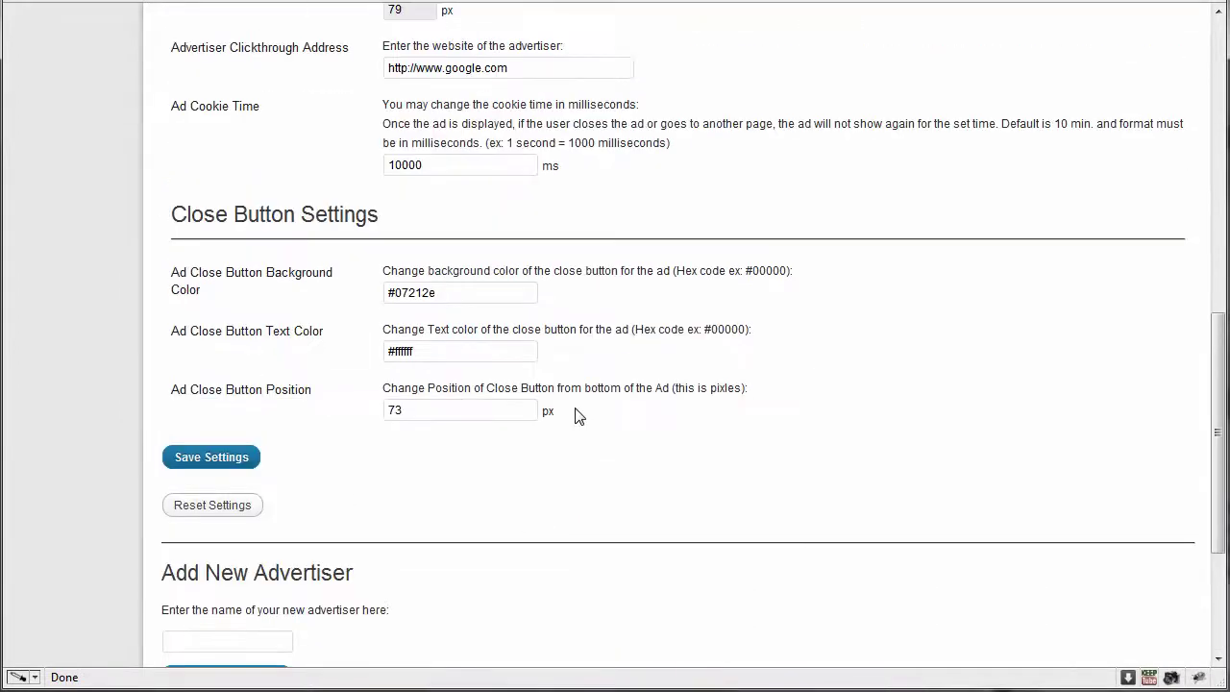
scroll(576, 414, up, 7)
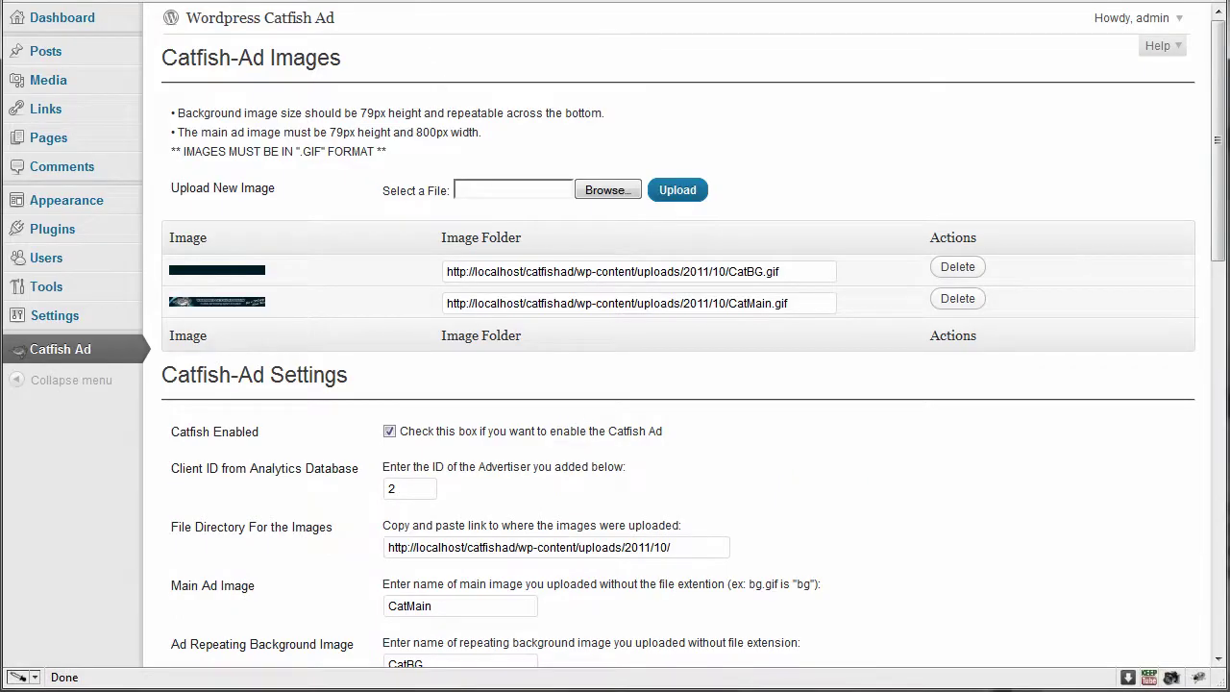
key(ctrl+Tab)
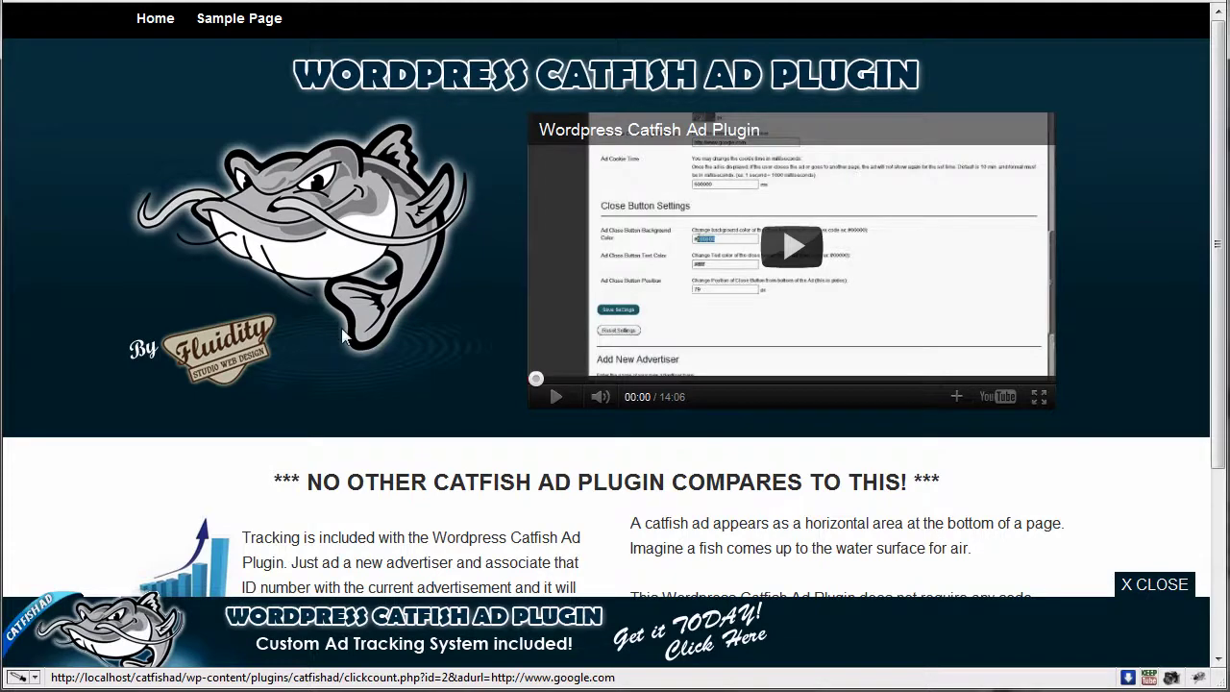
Scroll through the front page, then return to the Catfish Ad settings tab
scroll(342, 328, down, 3)
scroll(342, 329, up, 3)
scroll(342, 329, down, 3)
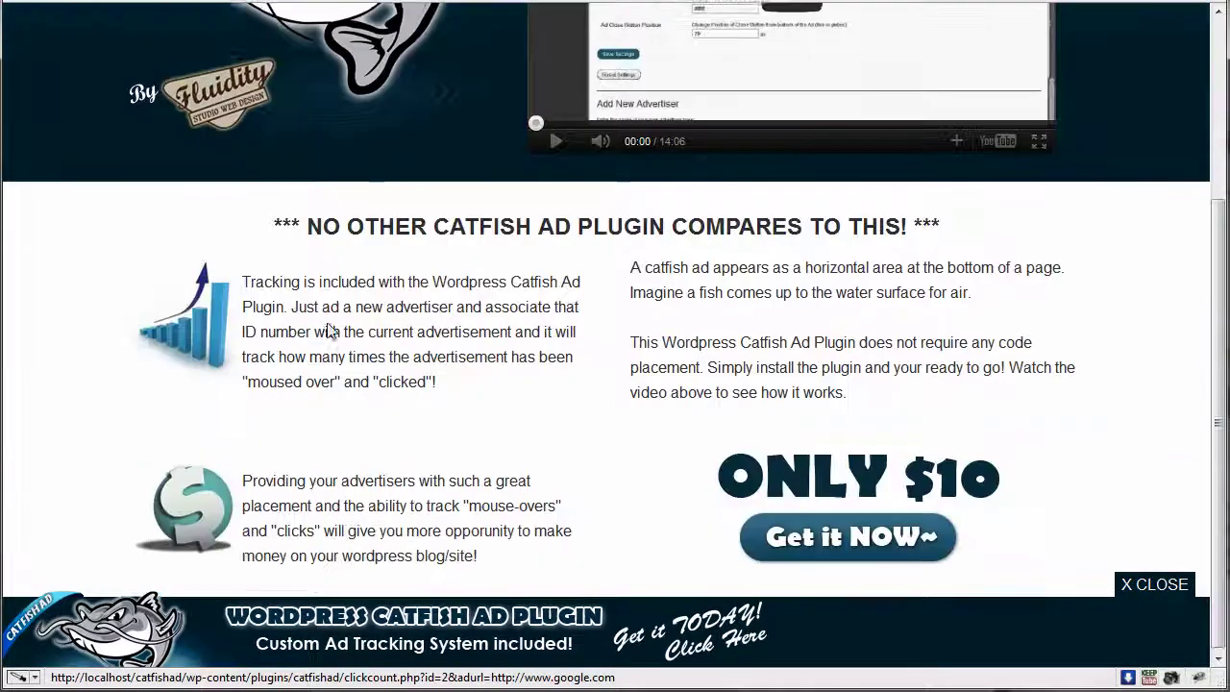
scroll(327, 327, up, 3)
scroll(327, 322, down, 3)
scroll(326, 331, up, 3)
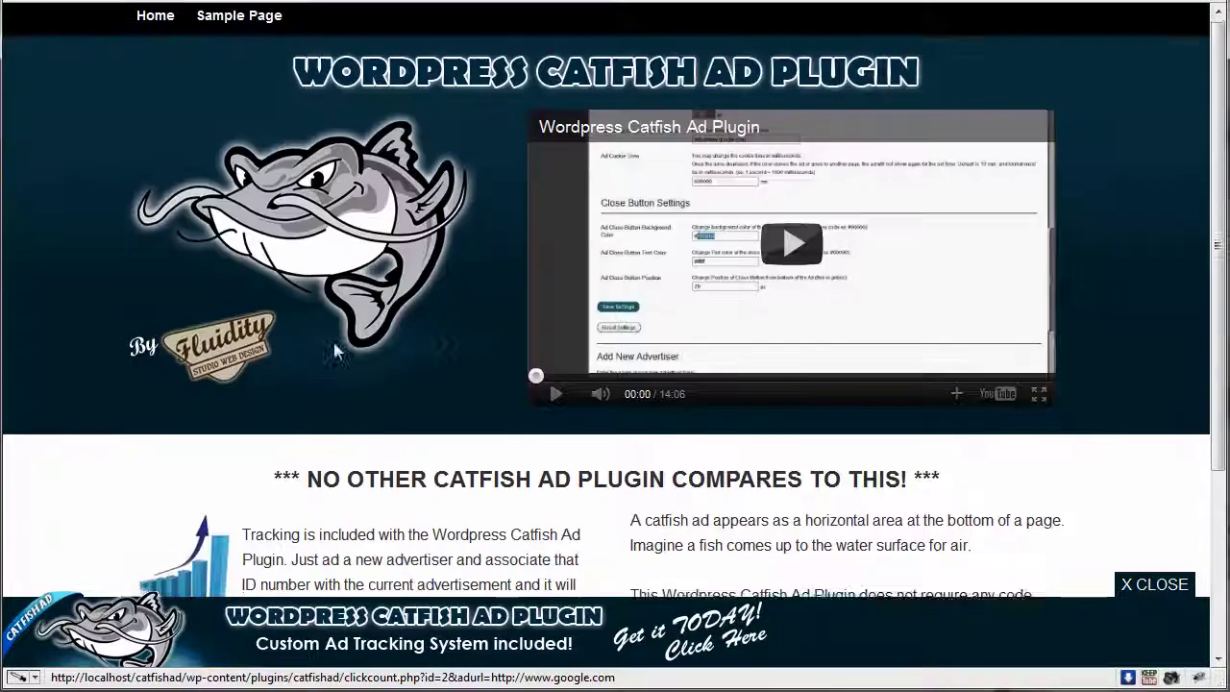
scroll(332, 339, down, 3)
scroll(334, 350, up, 3)
scroll(335, 350, down, 3)
scroll(335, 348, up, 3)
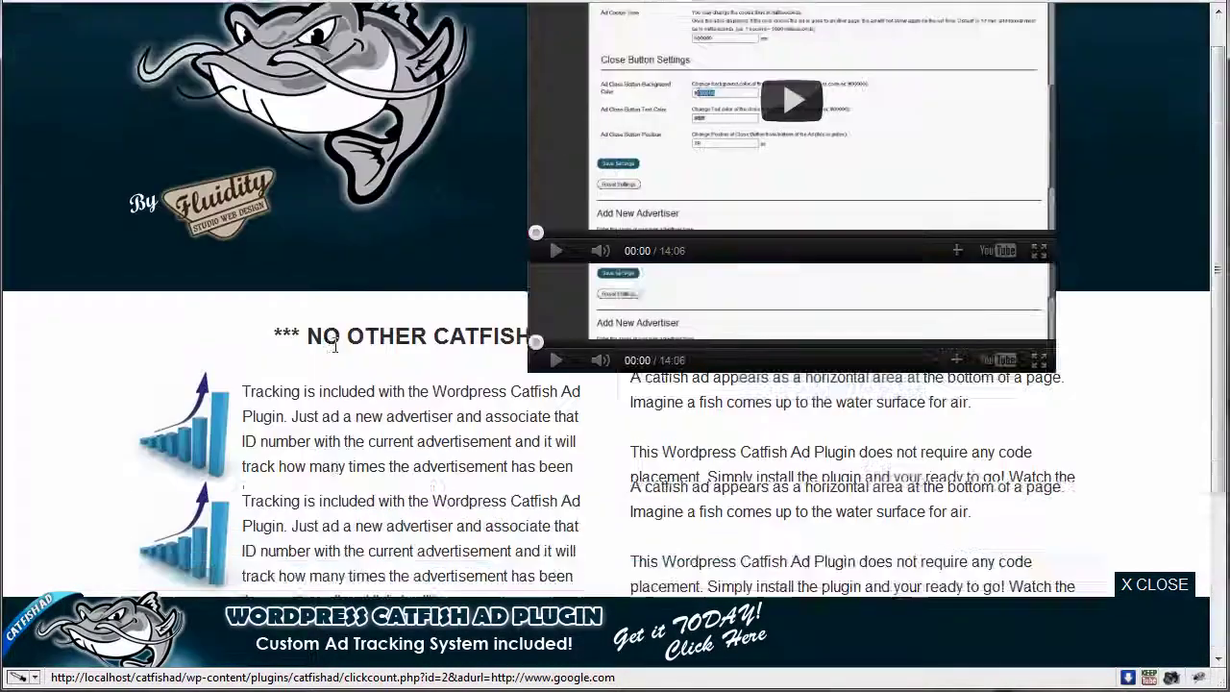
scroll(336, 344, down, 3)
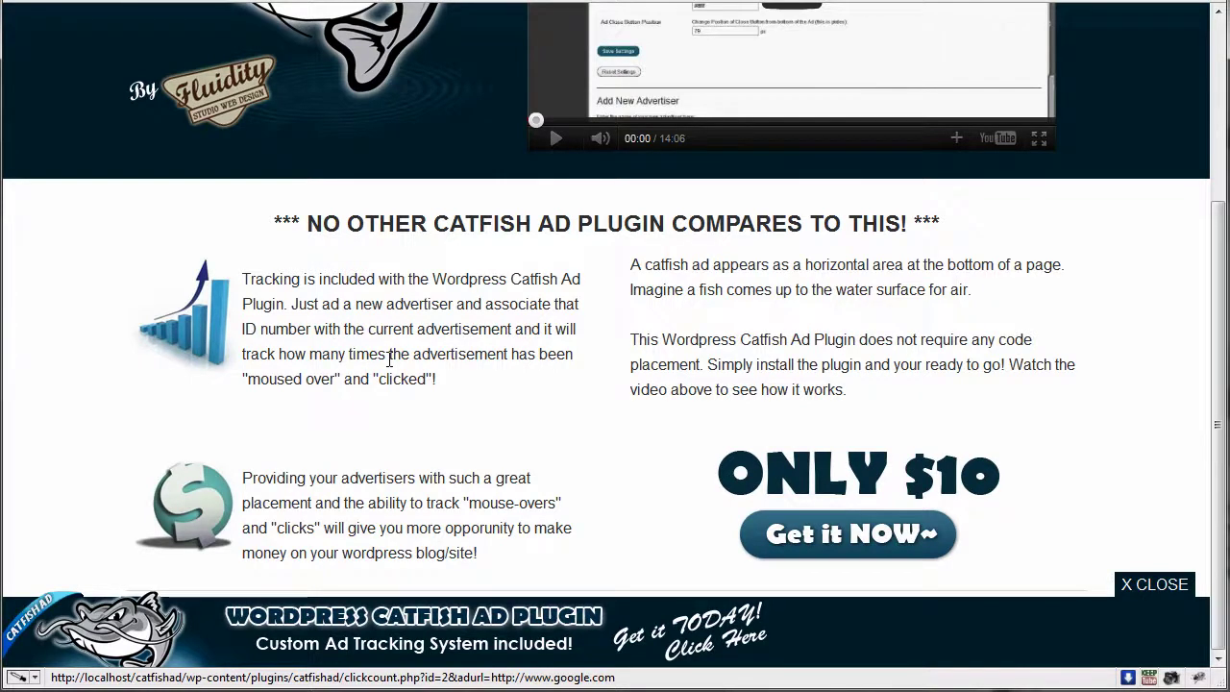
scroll(390, 361, up, 3)
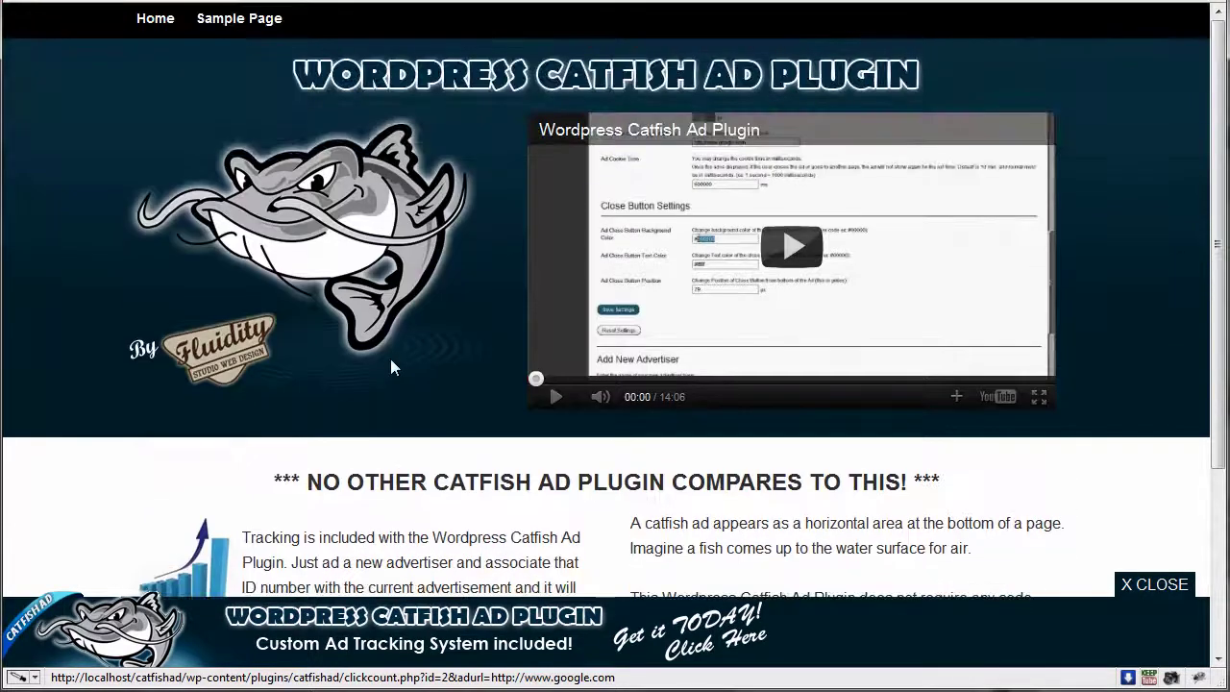
scroll(390, 366, down, 3)
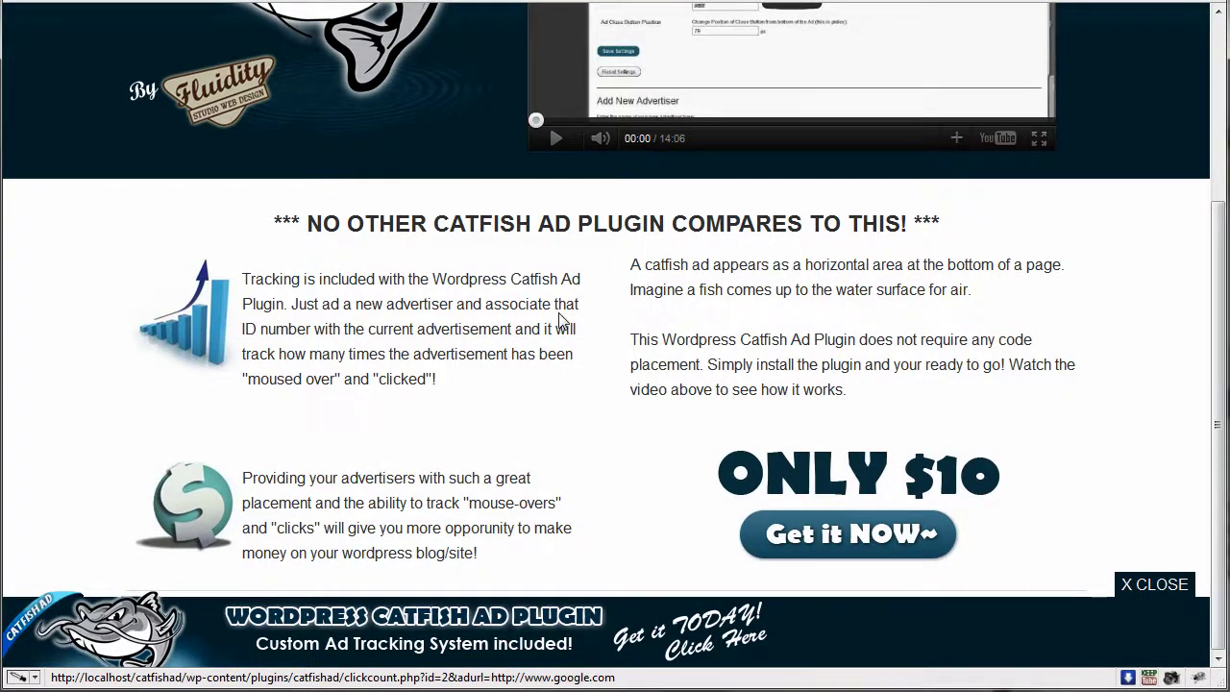
scroll(349, 291, up, 1)
scroll(349, 291, up, 6)
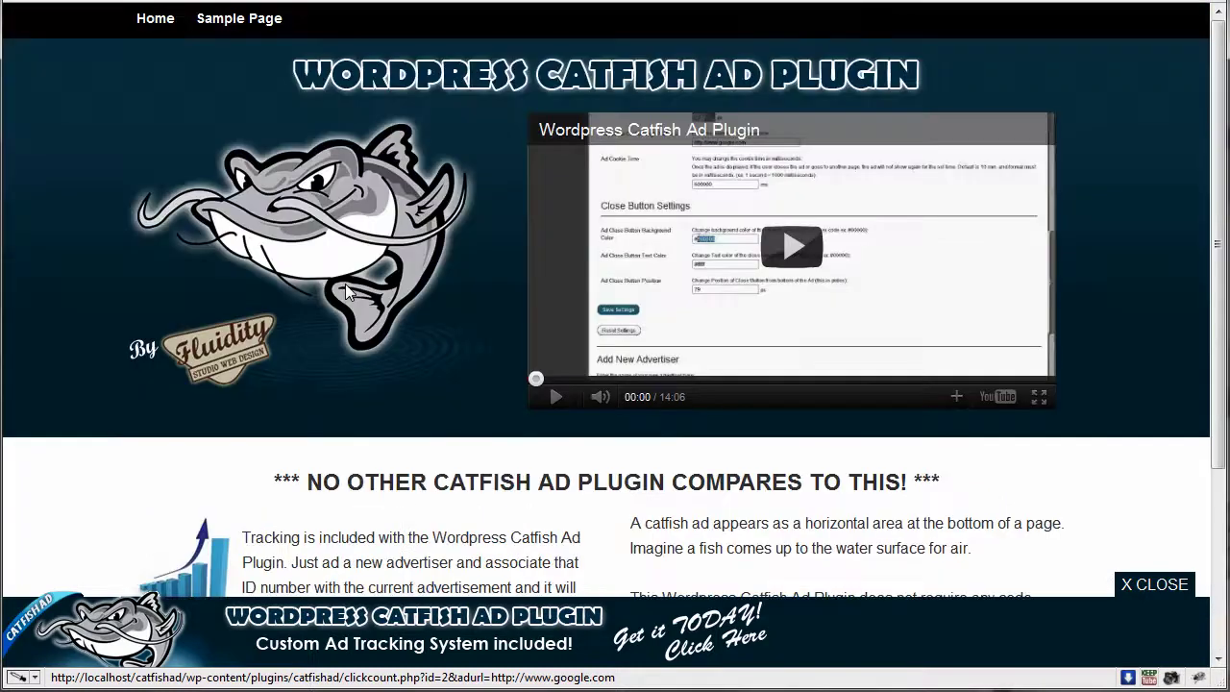
scroll(344, 285, down, 7)
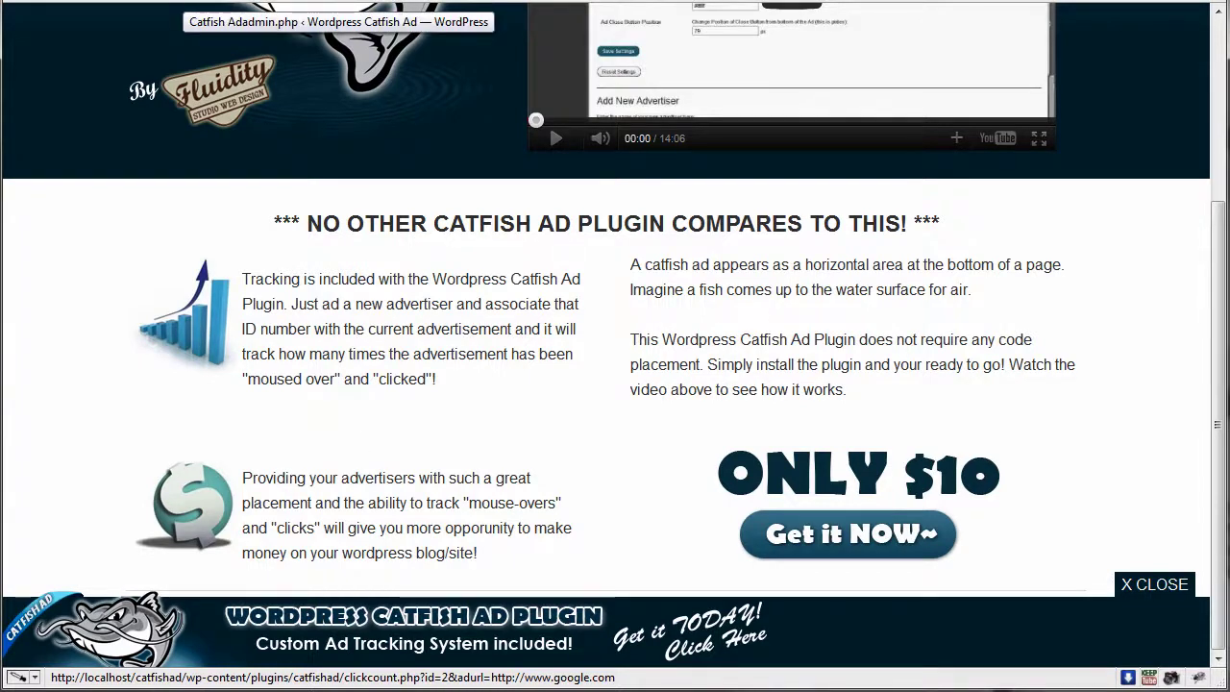
click(188, 2)
scroll(877, 206, down, 5)
scroll(877, 206, up, 9)
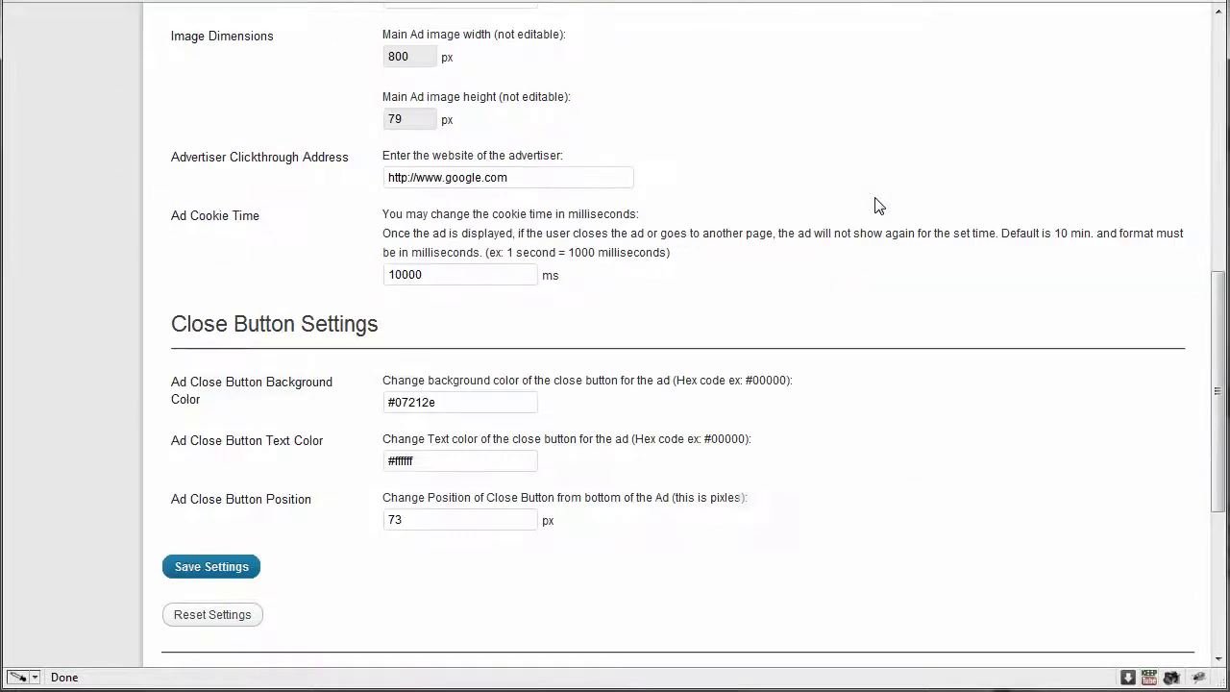
scroll(877, 206, up, 1)
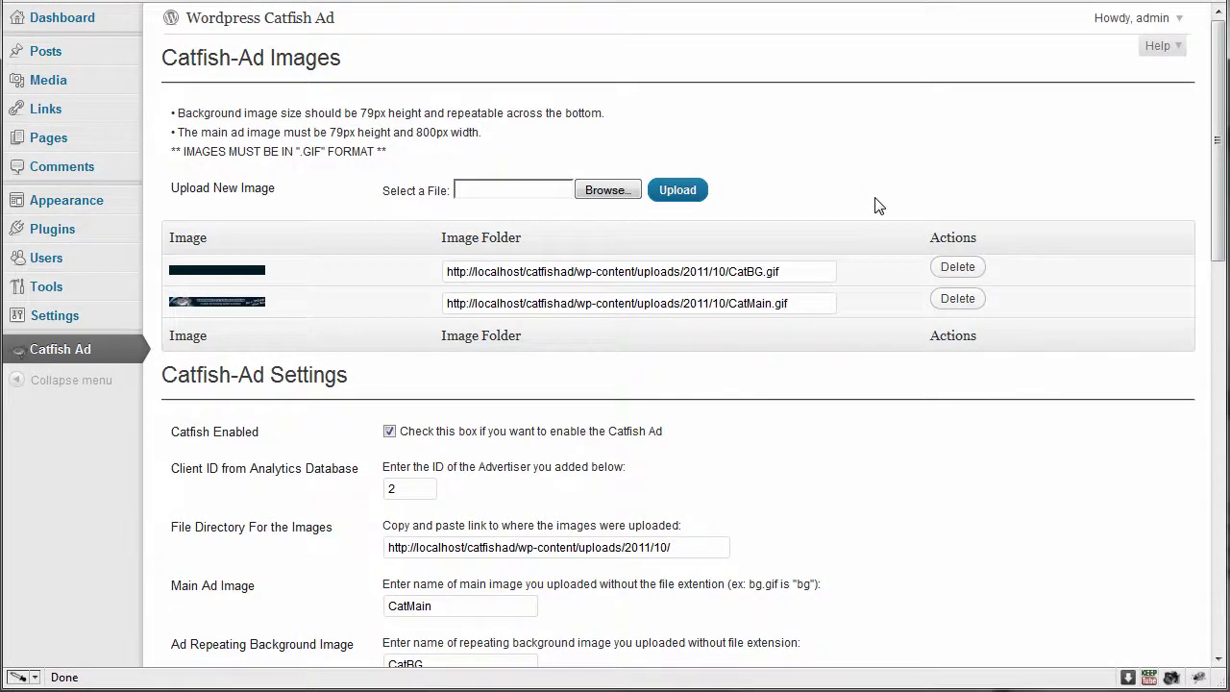